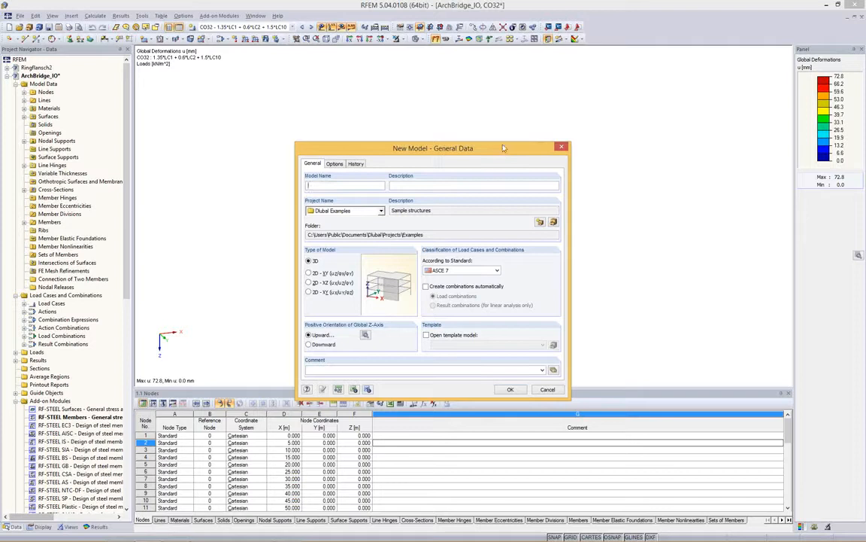
Create a 3D model named Webinar US in the Dlubal Examples project, with ASCE 7 as standard and the global Z-axis upward
mouse_move(501, 152)
mouse_down()
mouse_move(501, 143)
mouse_move(499, 150)
mouse_up()
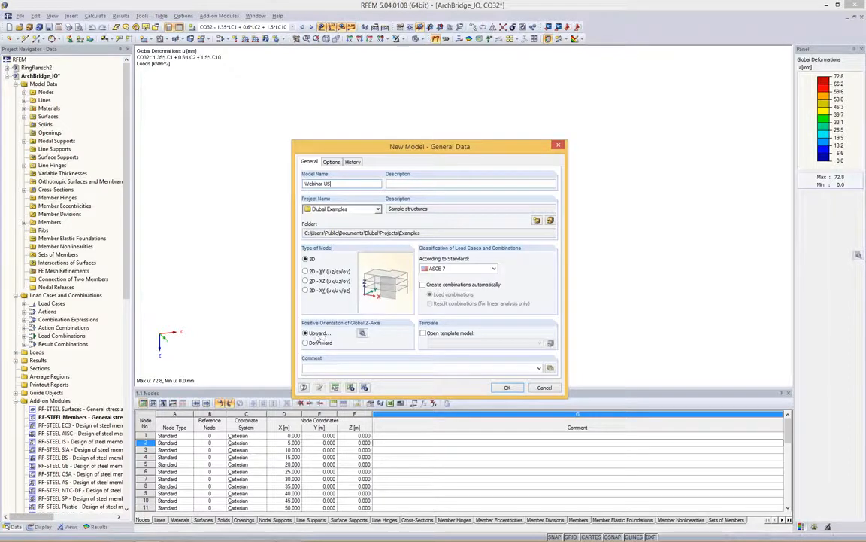
click(472, 271)
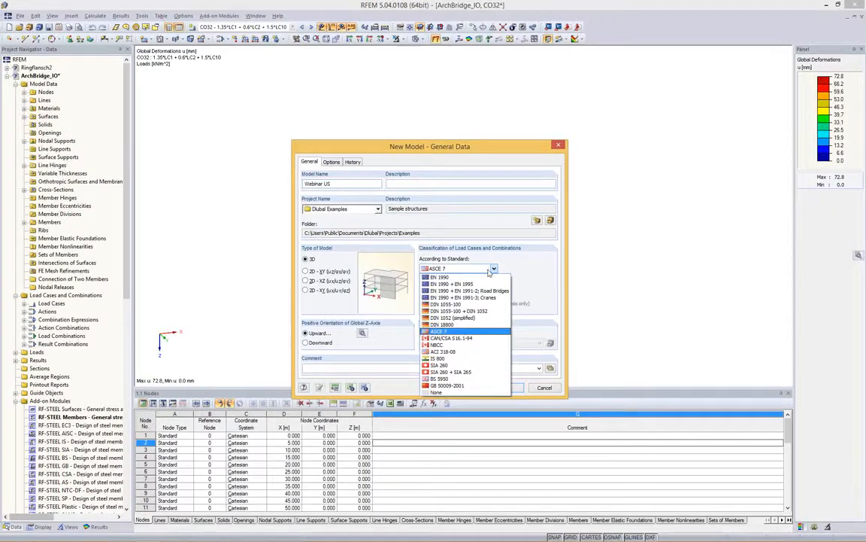
click(482, 281)
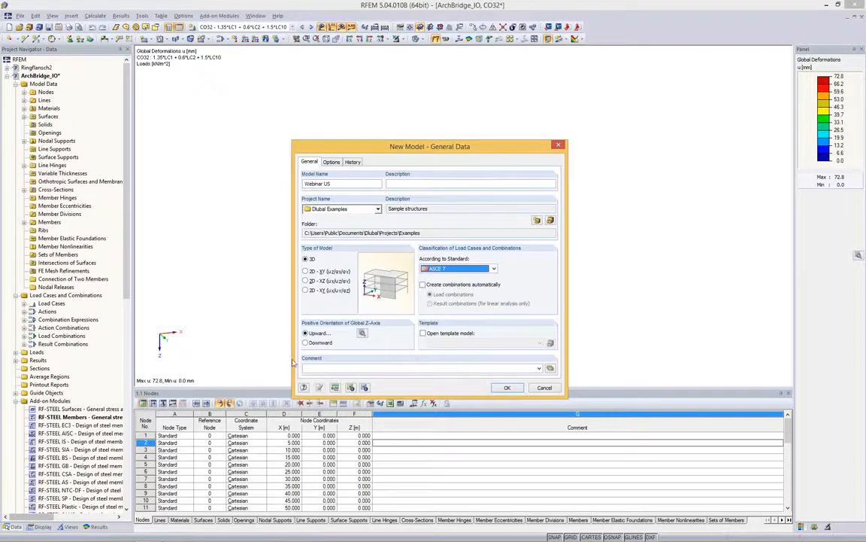
click(540, 387)
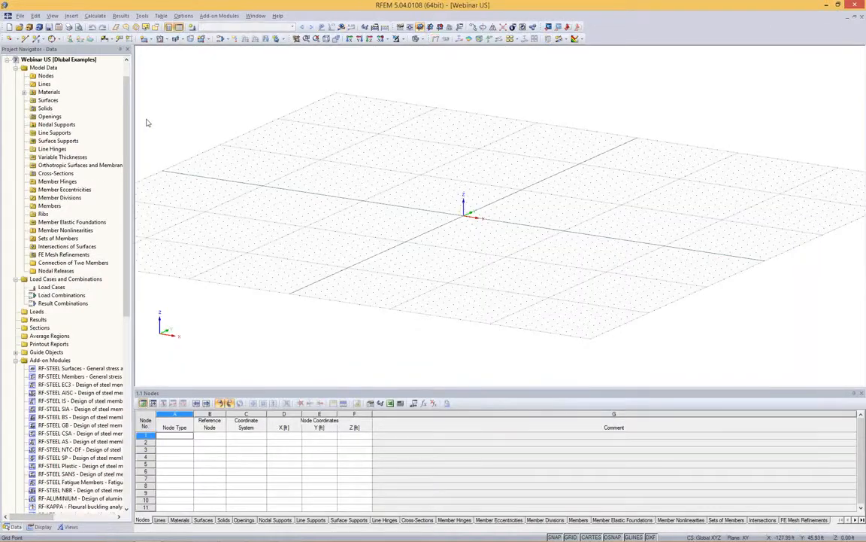
Look over the empty work area, the program menus, and the model data and add-on modules in the project navigator
drag(136, 113, 143, 112)
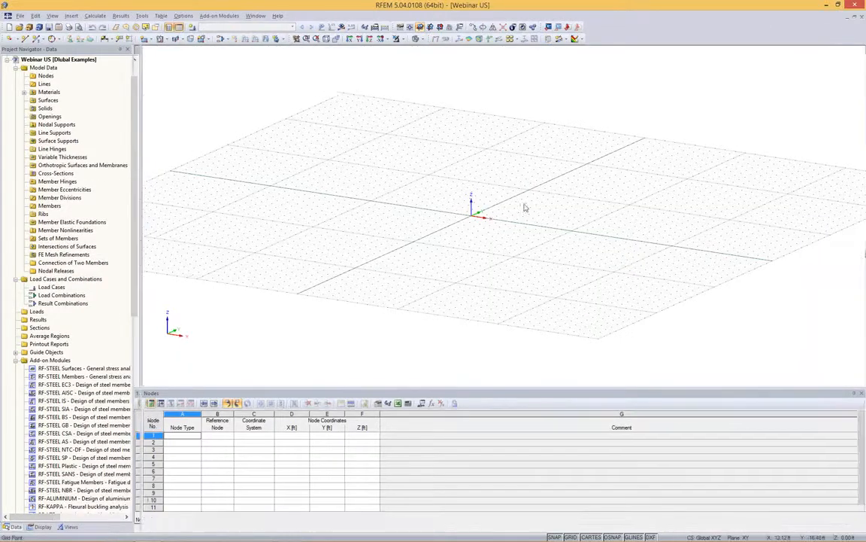
middle_drag(528, 188, 339, 163)
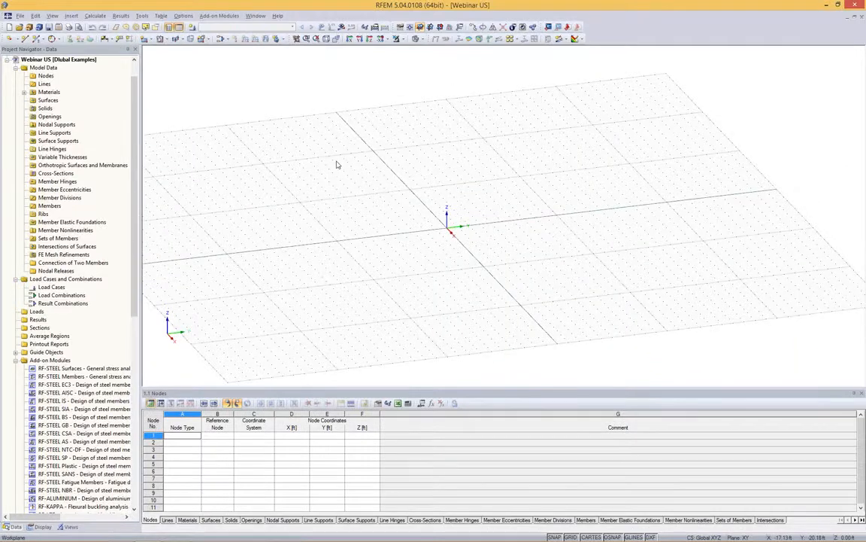
click(18, 16)
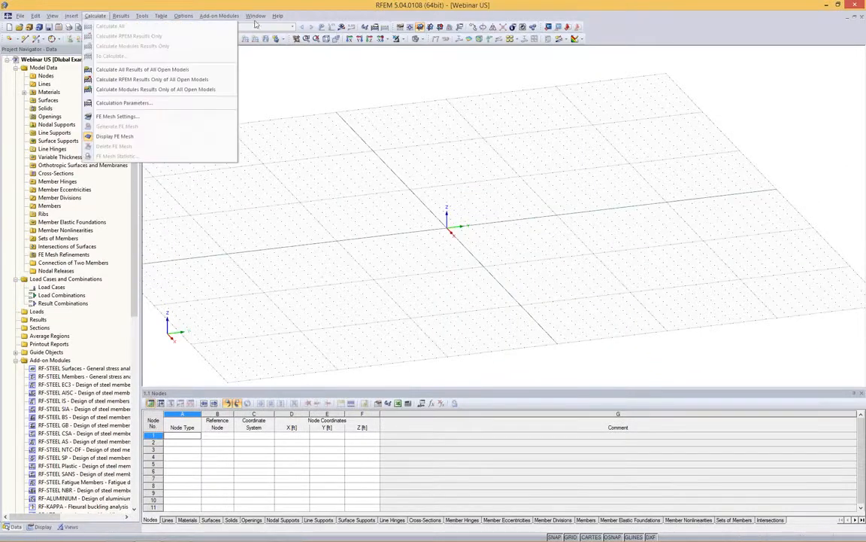
click(340, 8)
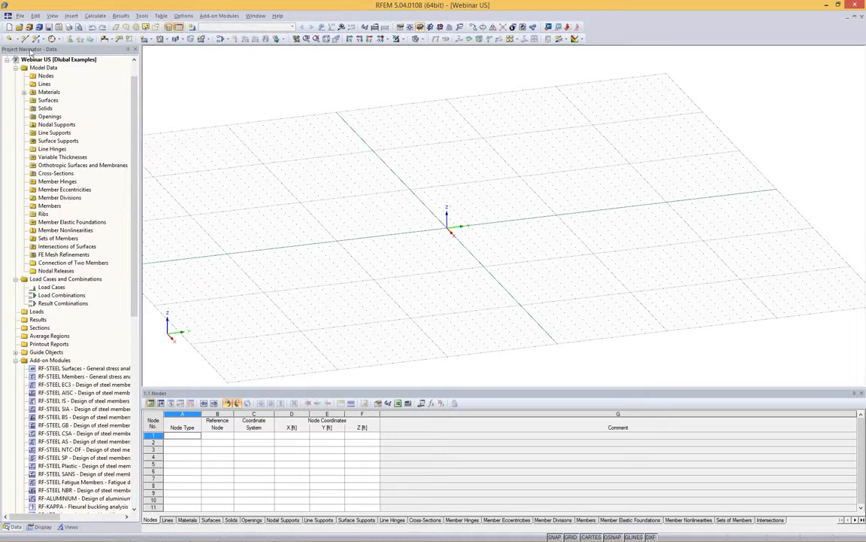
scroll(40, 88, down, 1)
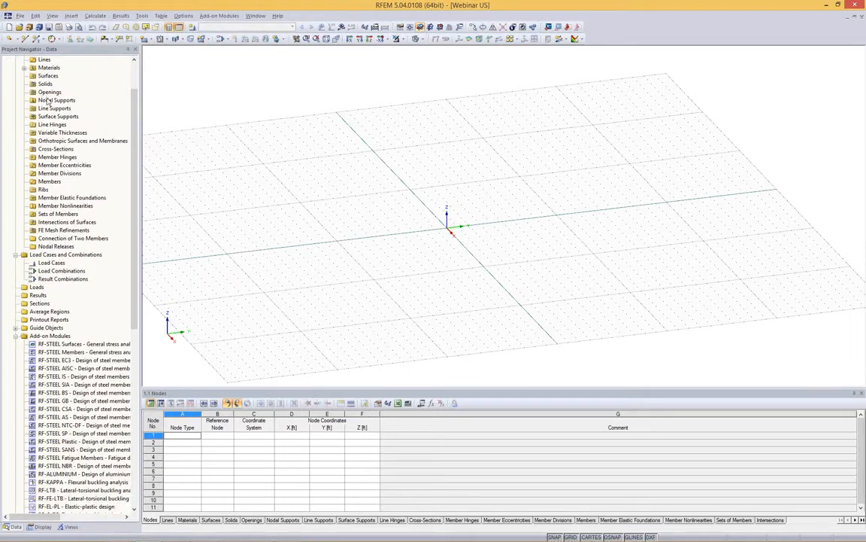
scroll(45, 98, up, 2)
scroll(49, 112, down, 1)
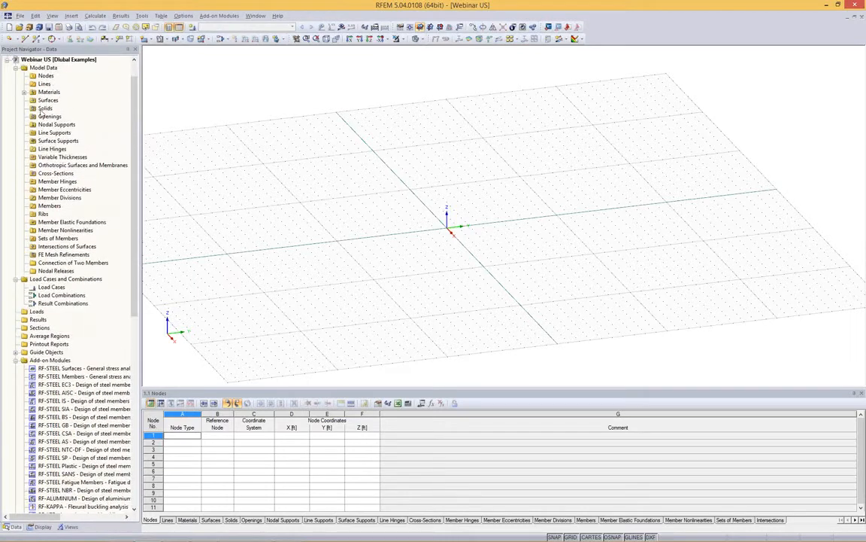
scroll(57, 70, up, 1)
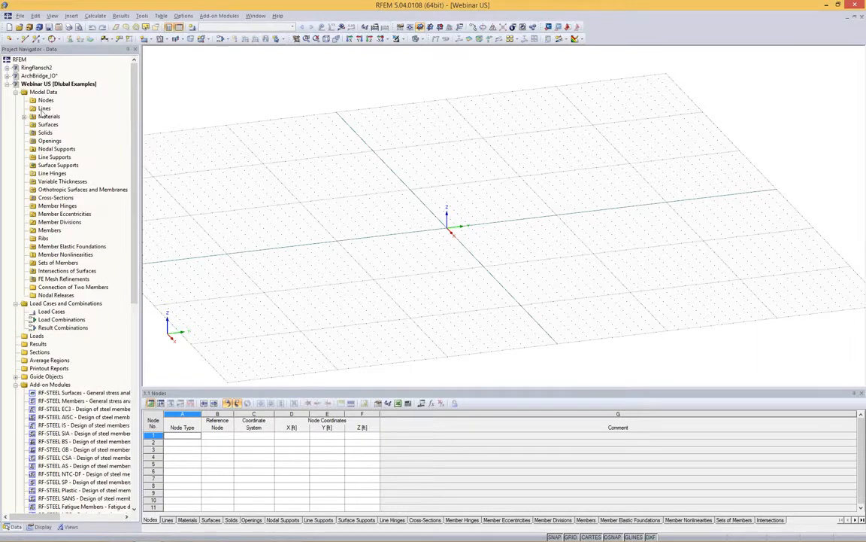
scroll(73, 153, down, 9)
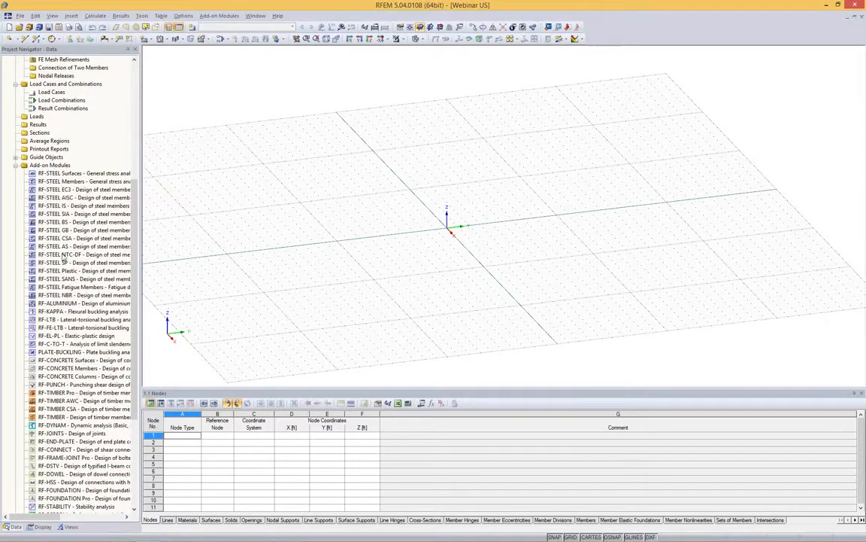
scroll(76, 263, down, 3)
scroll(61, 263, up, 7)
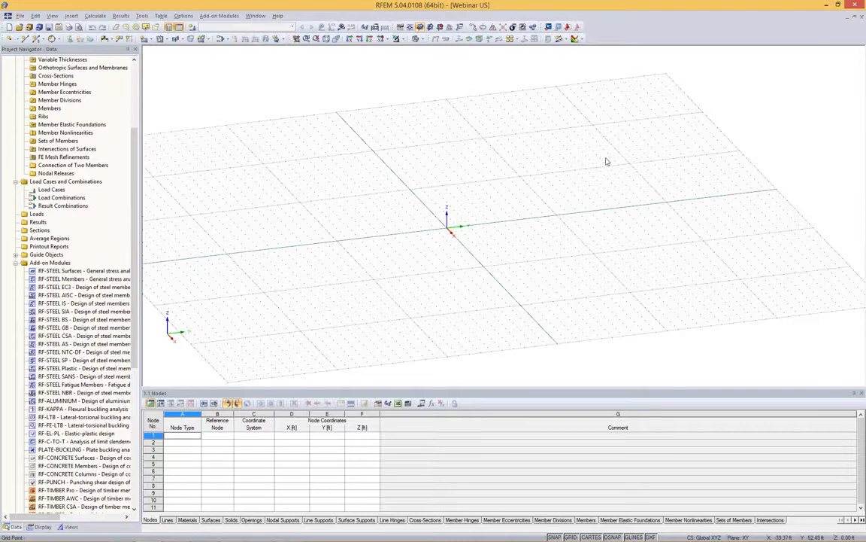
Set the work plane's grid point spacing to 5 ft in both directions, keeping the Cartesian grid type
middle_drag(611, 169, 547, 198)
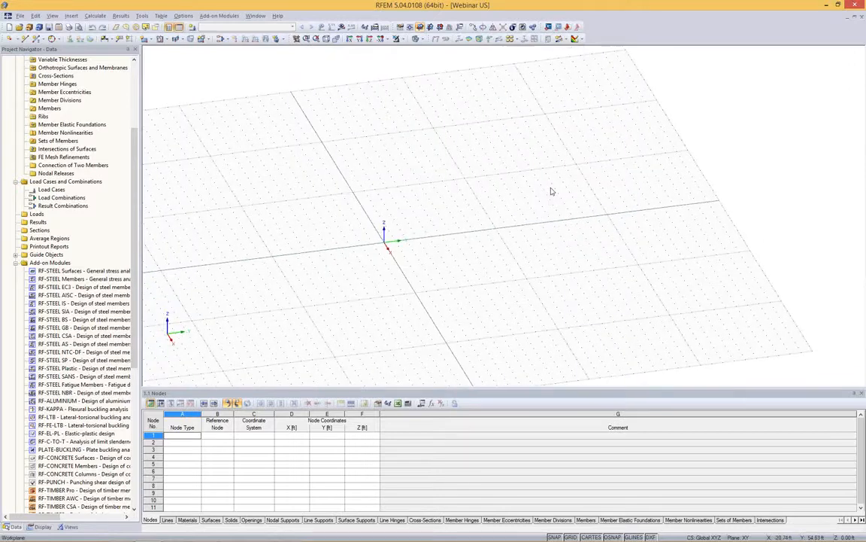
click(400, 27)
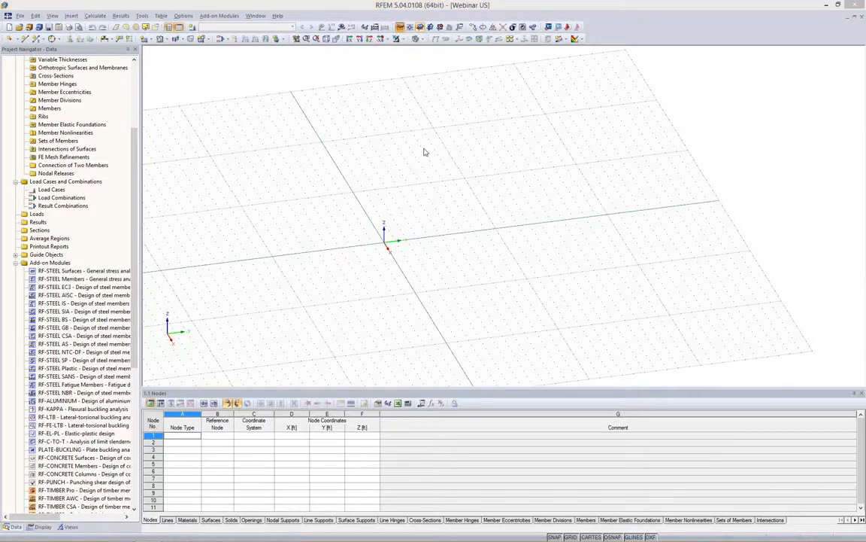
double_click(498, 307)
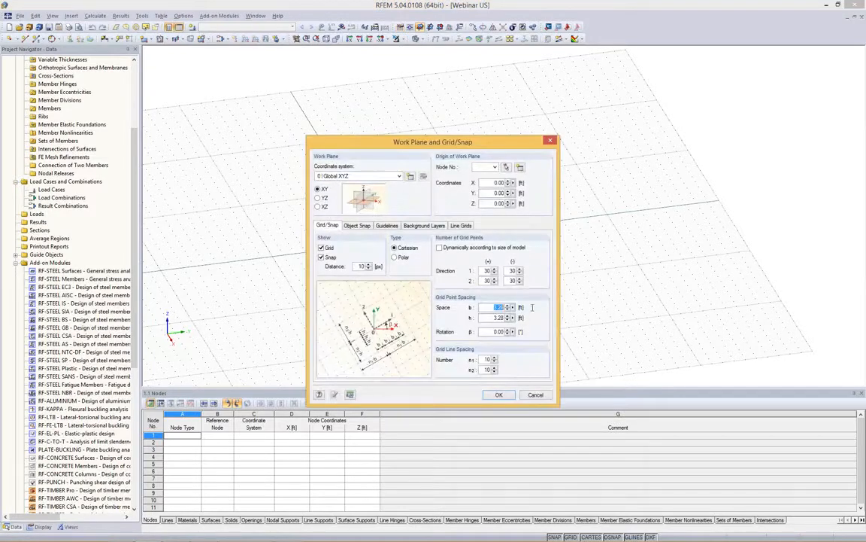
text(5)
key(Tab)
text(5)
click(395, 257)
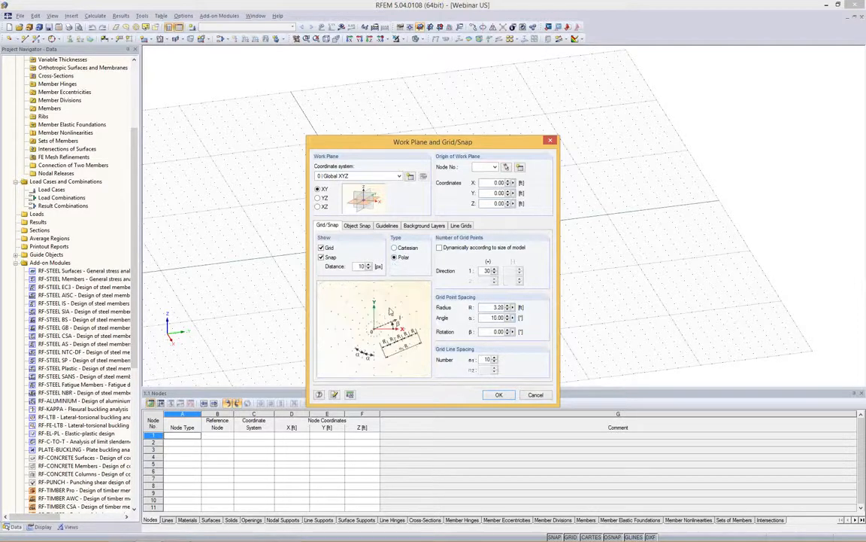
click(403, 249)
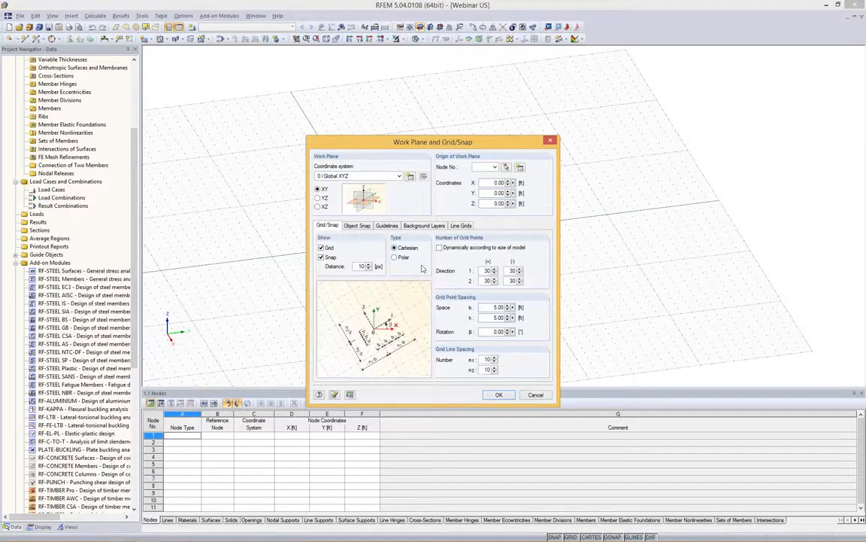
click(496, 395)
Start a new rectangular surface with a constant thickness of 14 in
ctrl+middle_drag(463, 243, 605, 250)
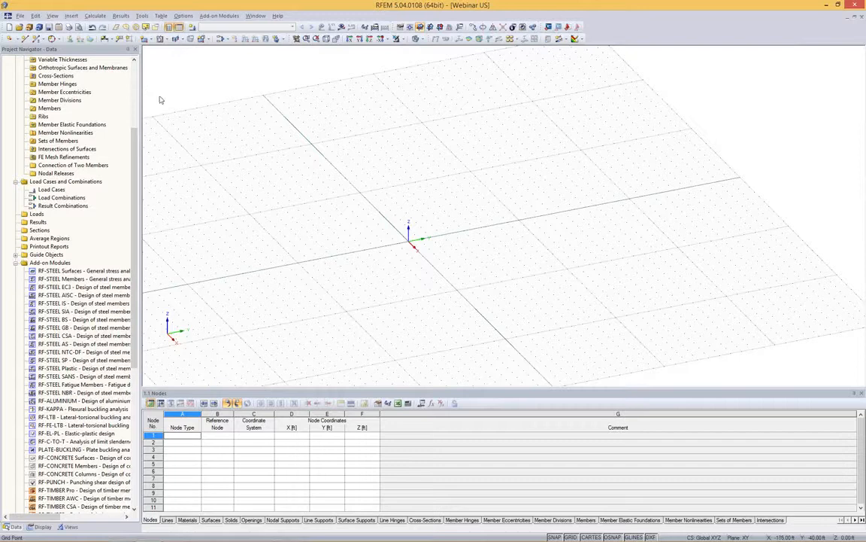
click(149, 39)
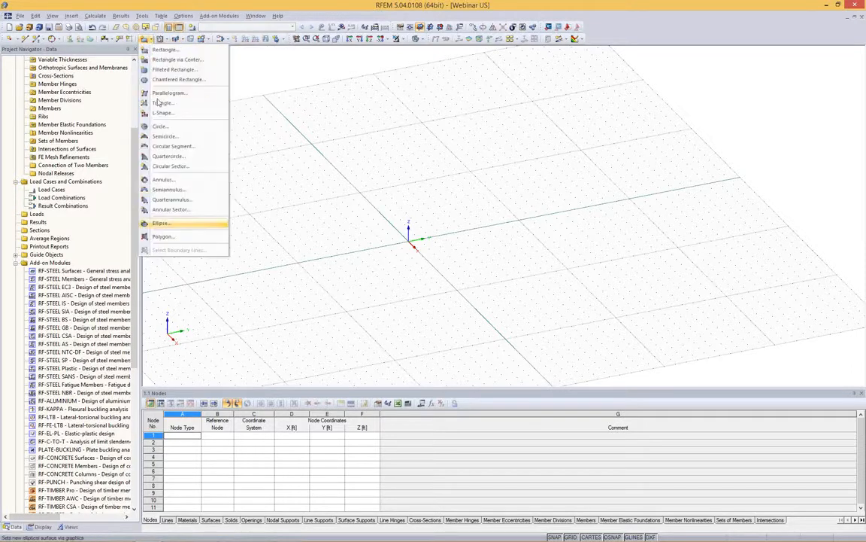
click(163, 50)
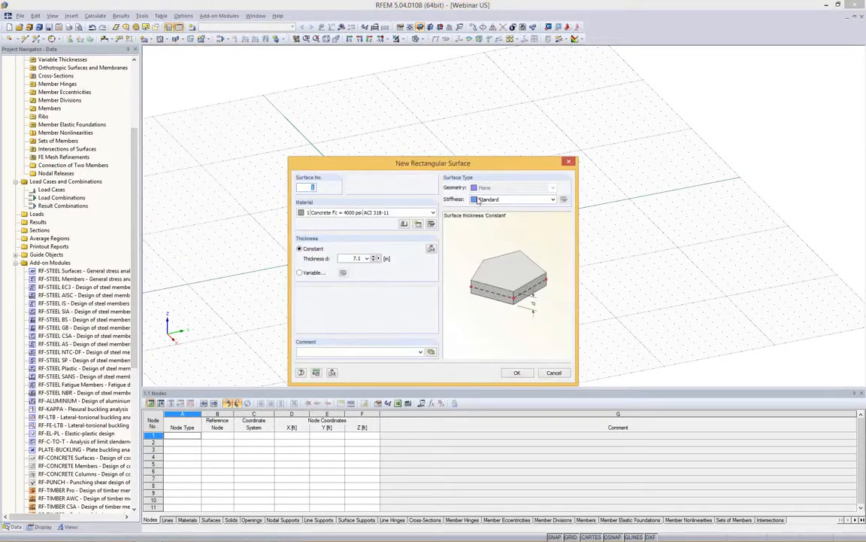
click(339, 259)
text(14)
Examine the material library for the surface, including its new material form and the category and standard filters
click(402, 226)
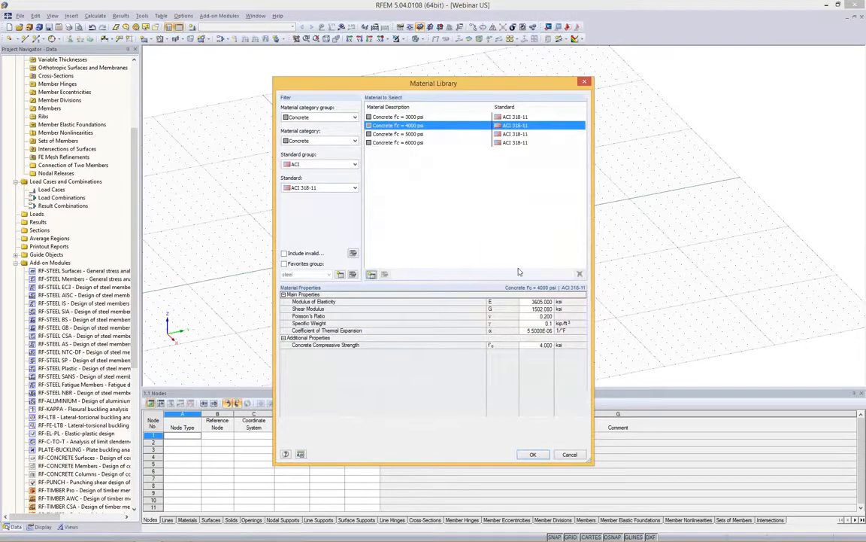
click(371, 274)
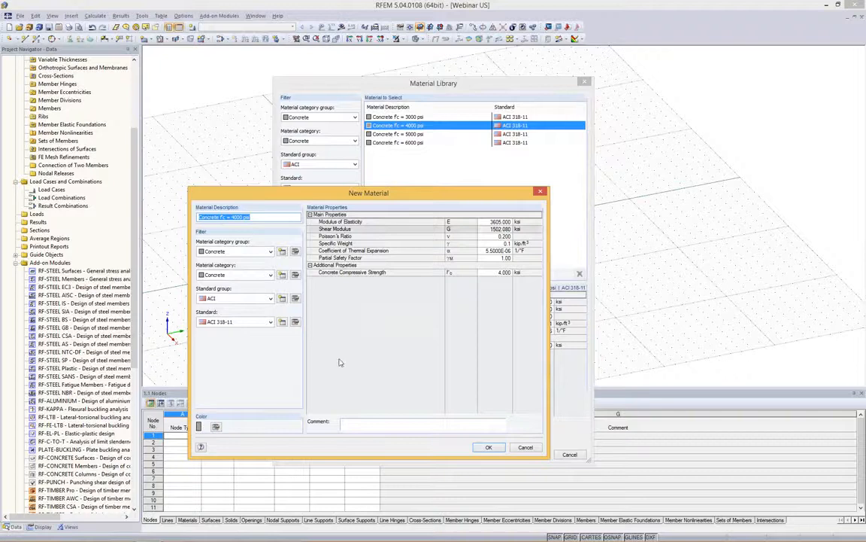
click(540, 192)
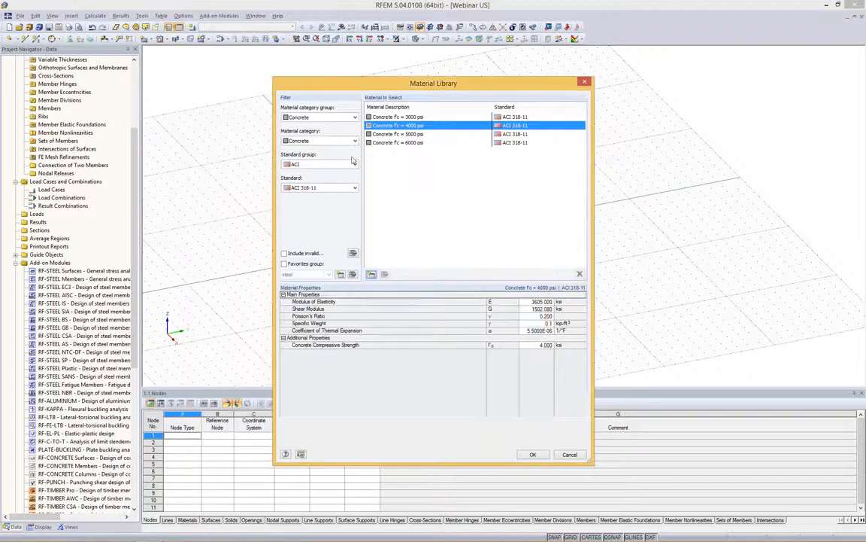
click(333, 118)
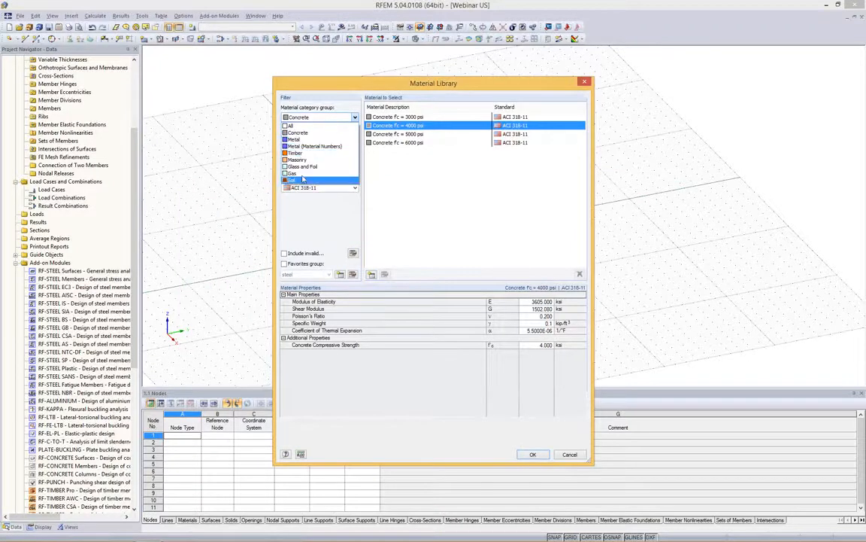
click(435, 181)
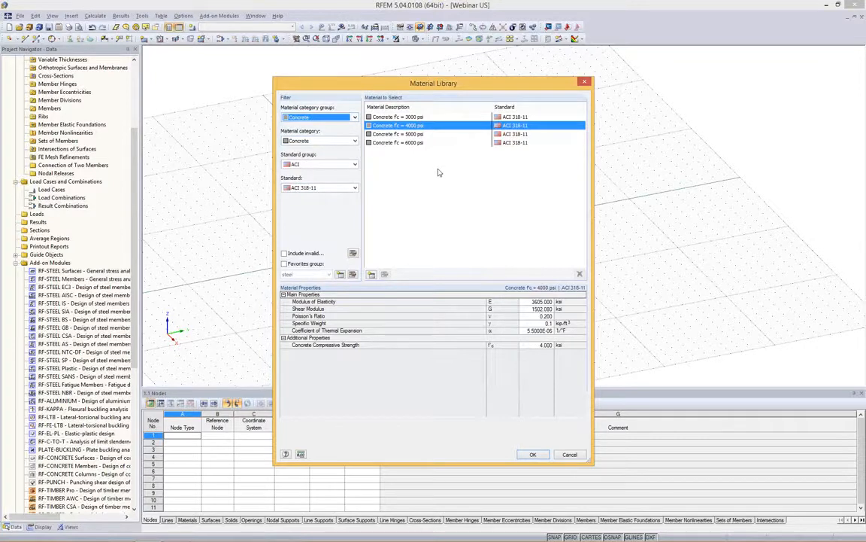
click(355, 165)
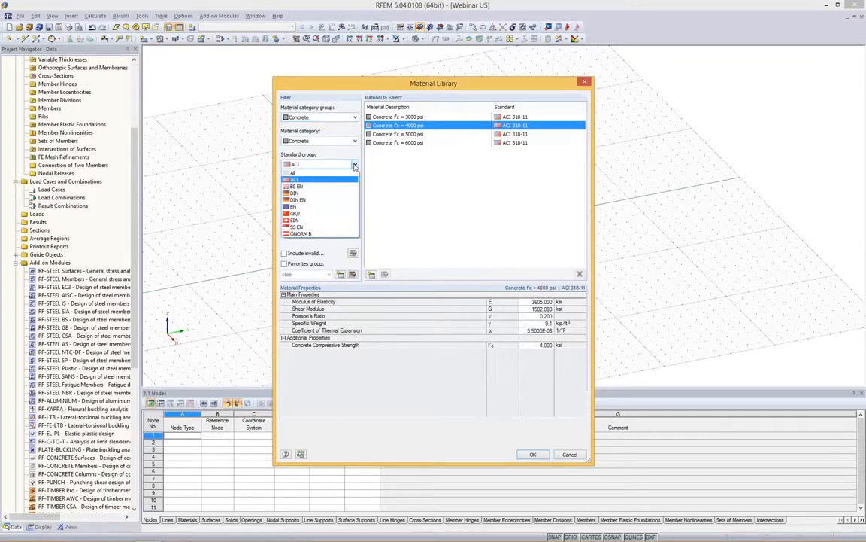
click(355, 166)
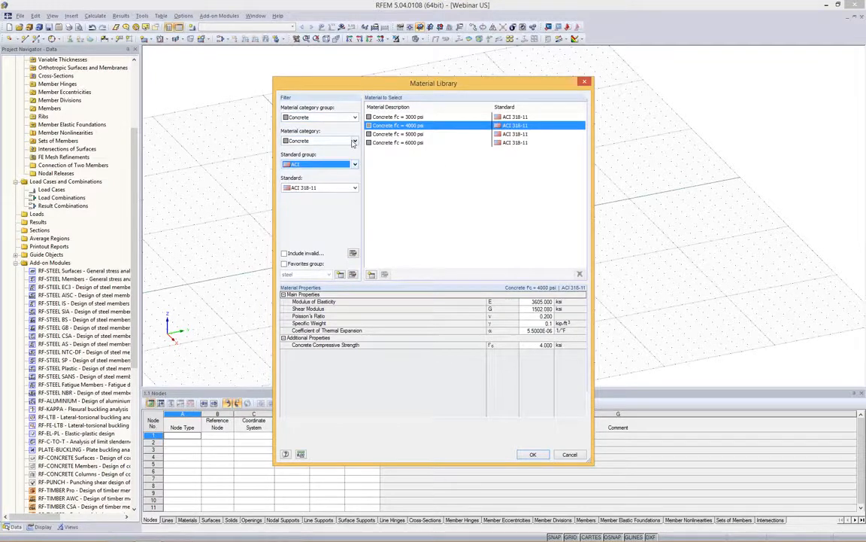
click(356, 188)
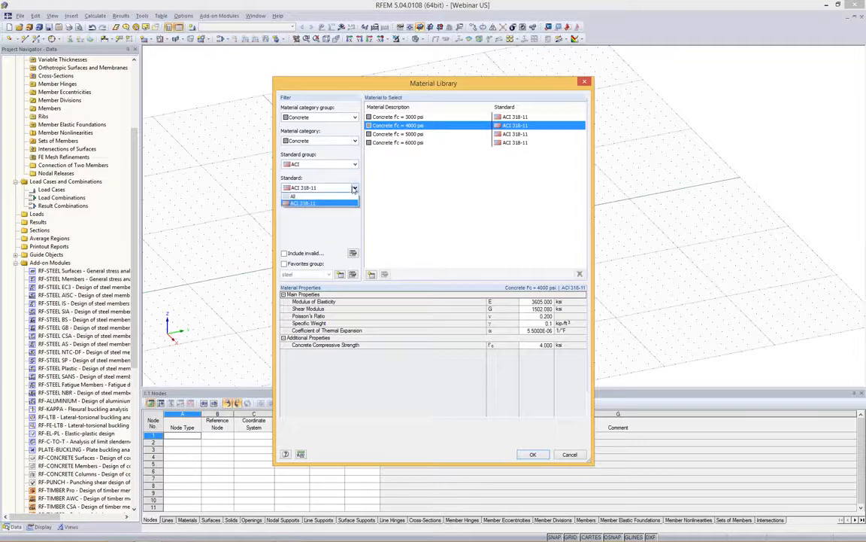
click(356, 188)
click(344, 163)
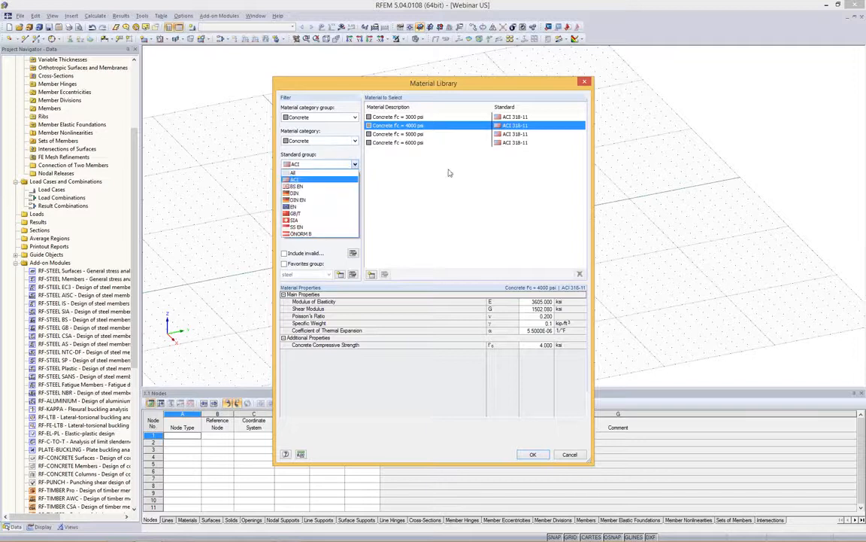
click(466, 227)
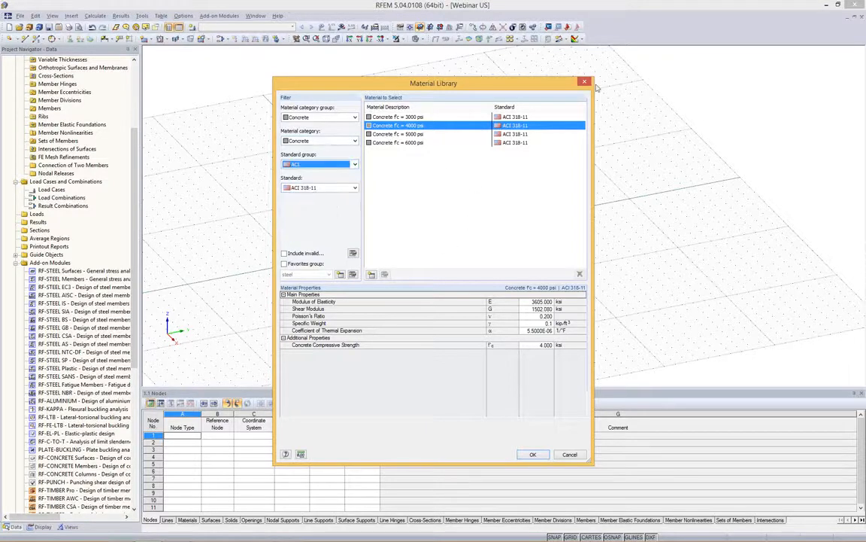
Assign Concrete f'c = 4000 psi (ACI 318-11) and draw the rectangular surface from the origin to X 20 ft, Y 20 ft
click(533, 453)
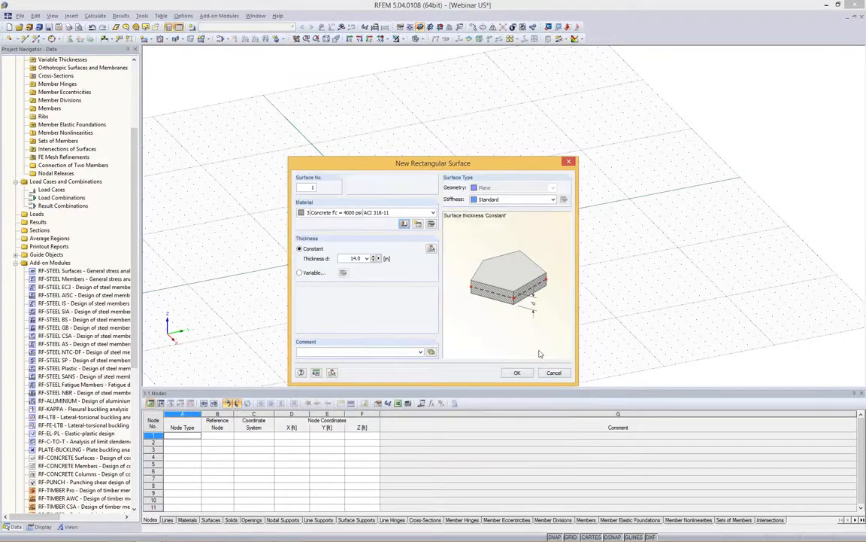
click(517, 372)
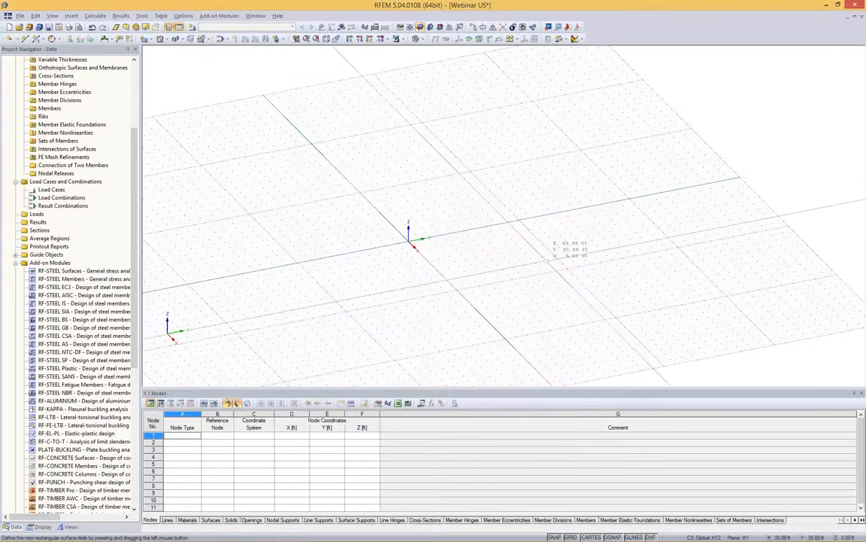
ctrl+middle_drag(547, 261, 480, 263)
click(408, 242)
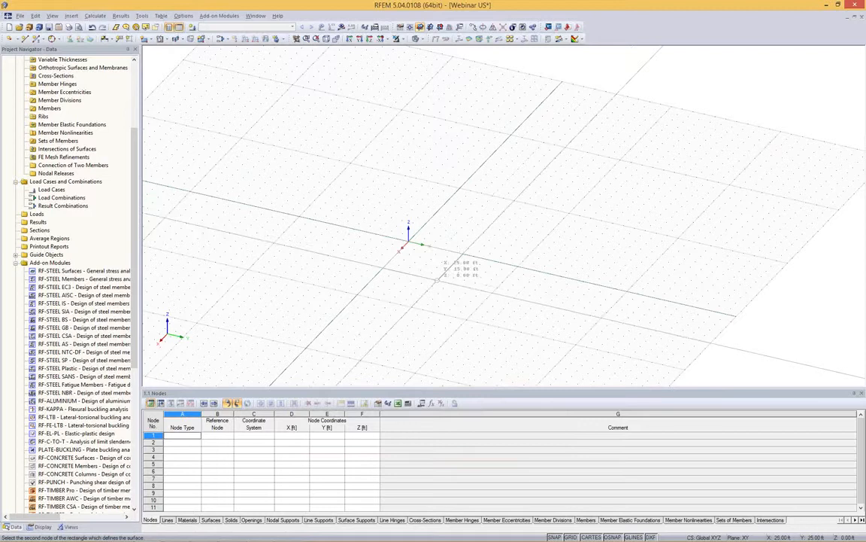
click(431, 271)
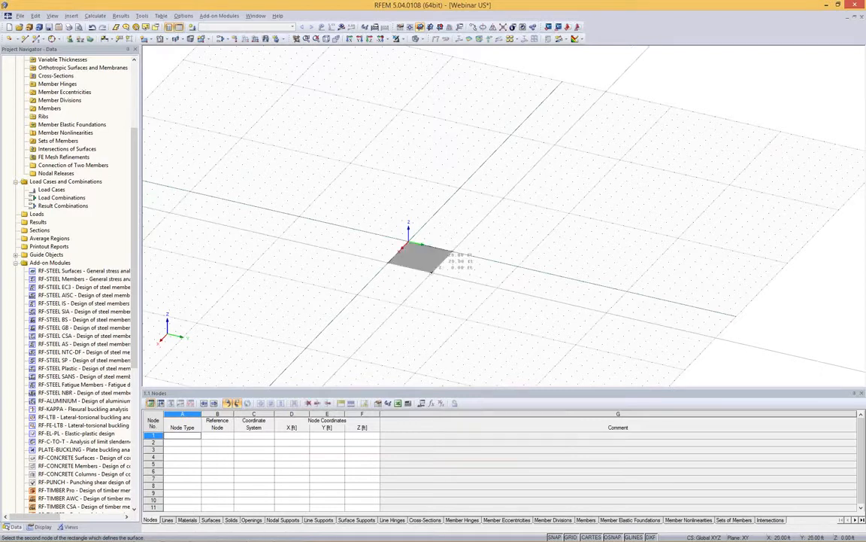
Copy the square surface twice at 20 ft spacing along X and twice at 20 ft spacing along Y to form an L-shaped slab
scroll(443, 258, up, 3)
scroll(443, 258, down, 5)
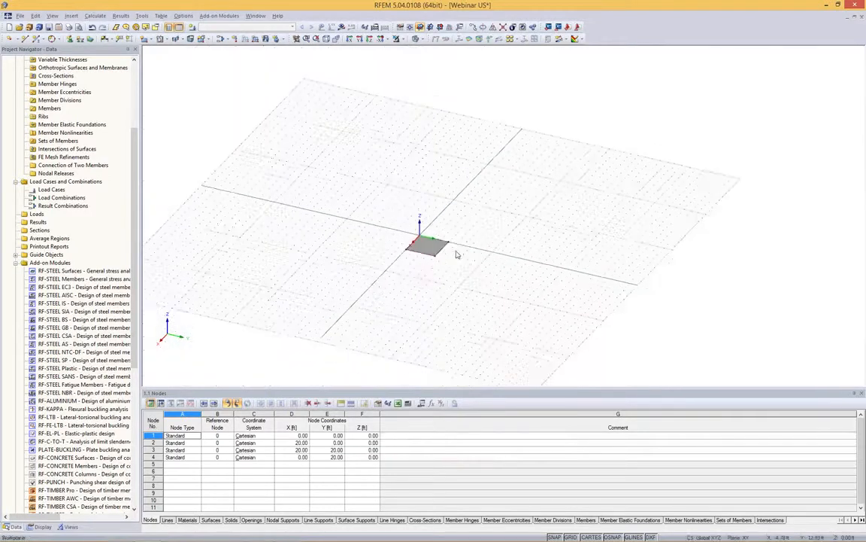
scroll(446, 254, up, 4)
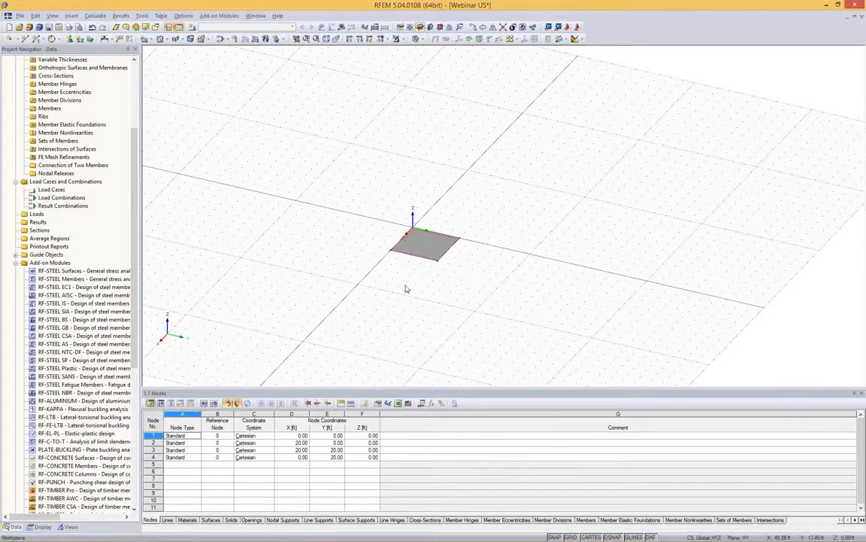
click(412, 247)
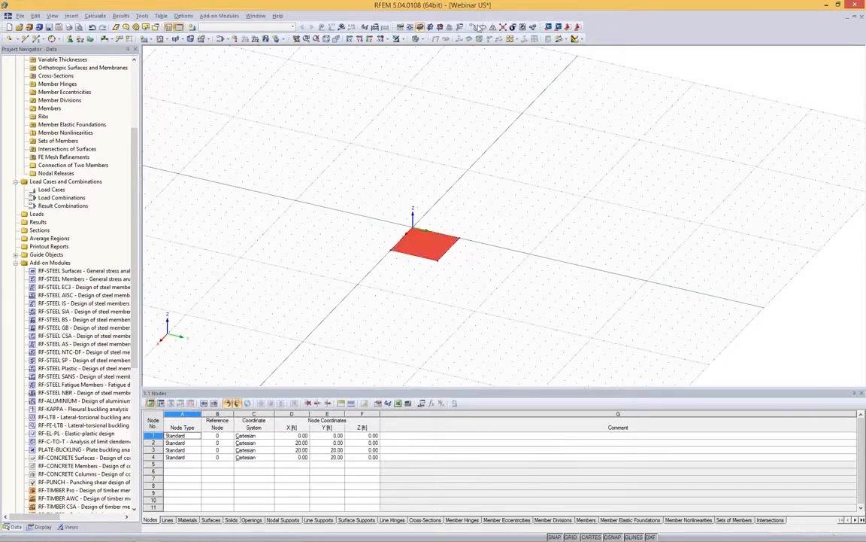
click(473, 27)
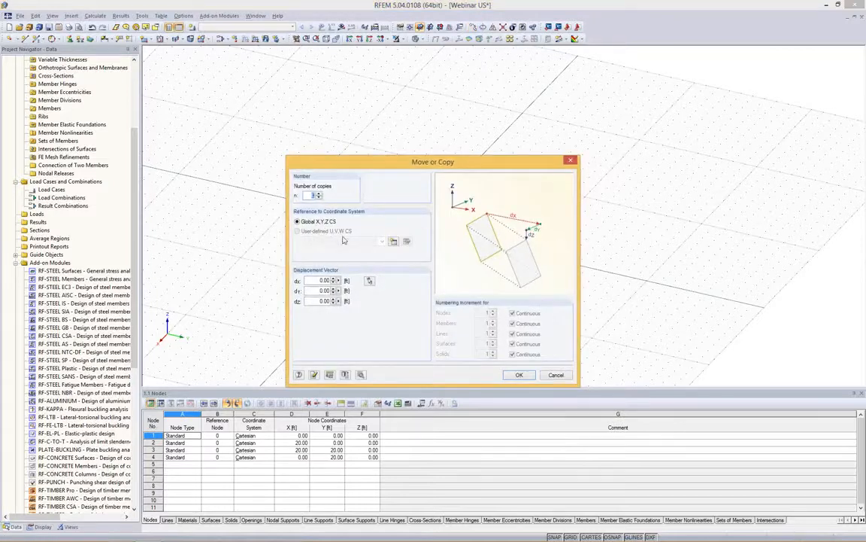
text(2)
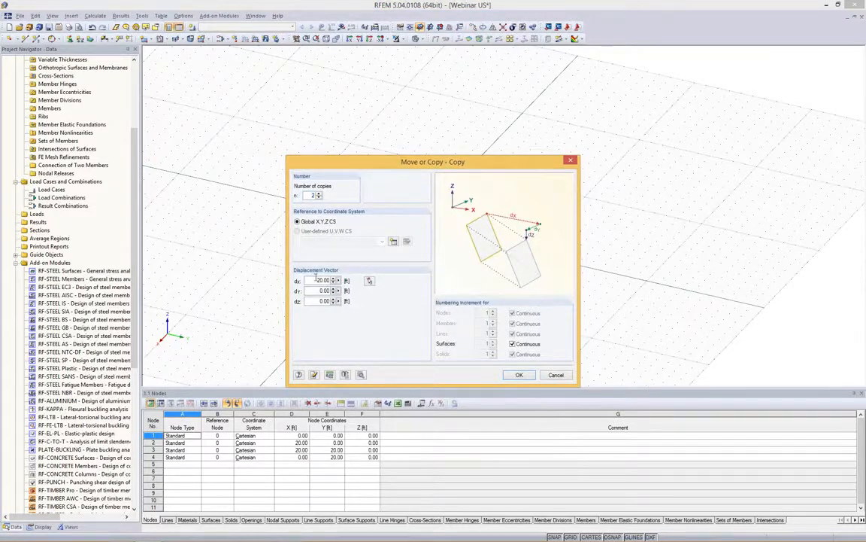
key(Return)
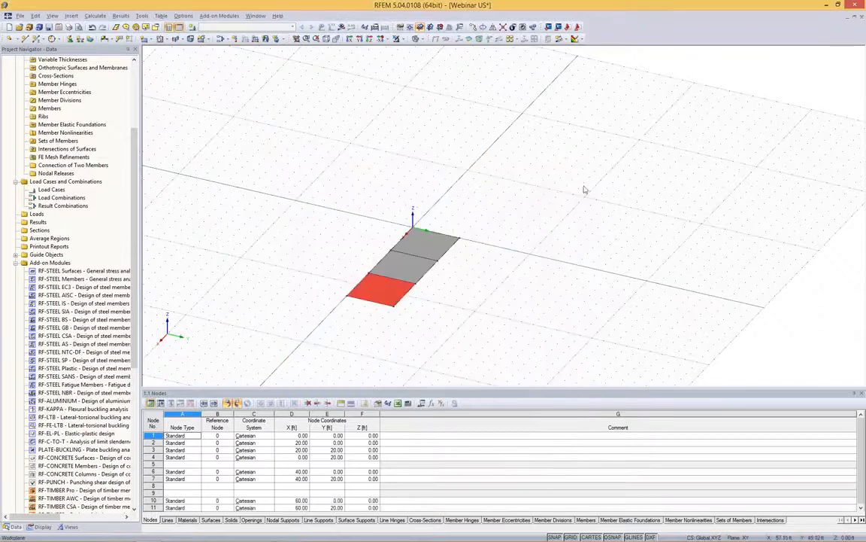
click(473, 27)
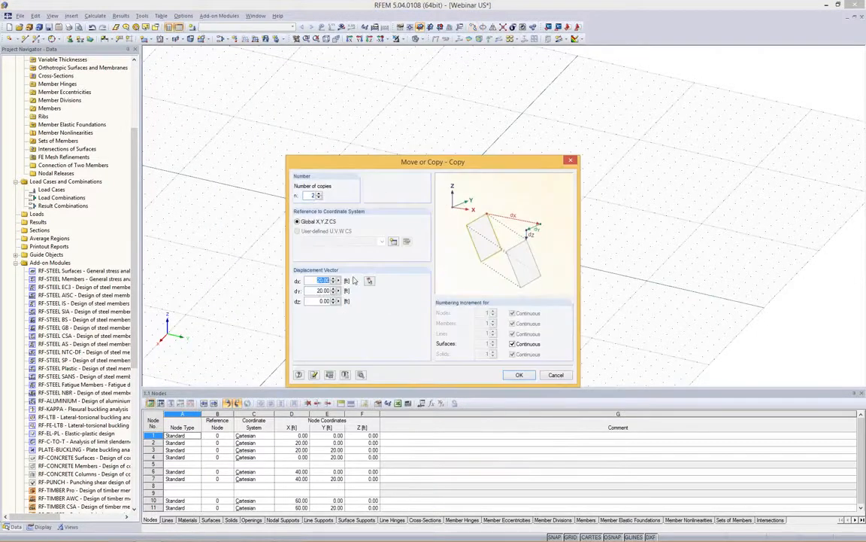
key(Return)
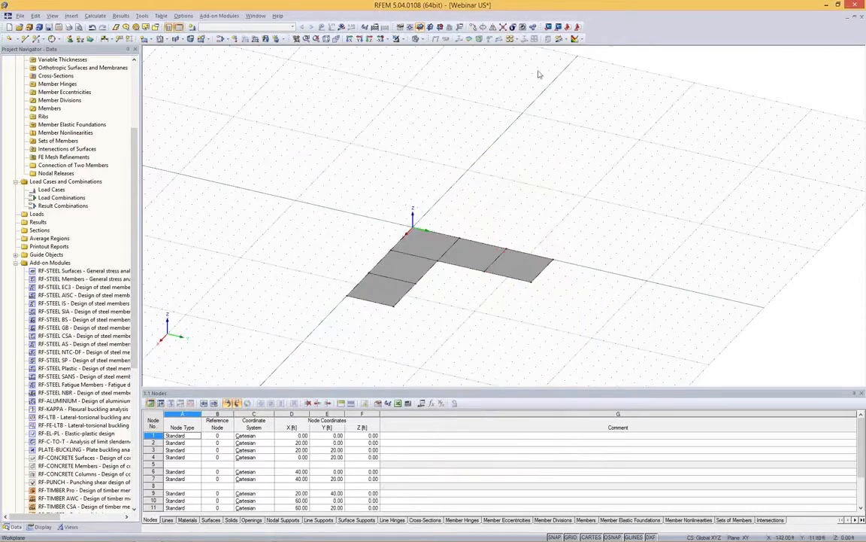
Round the slab's inner L corner with a 20 ft radius, cutting the lines and deleting the corner
scroll(426, 253, up, 2)
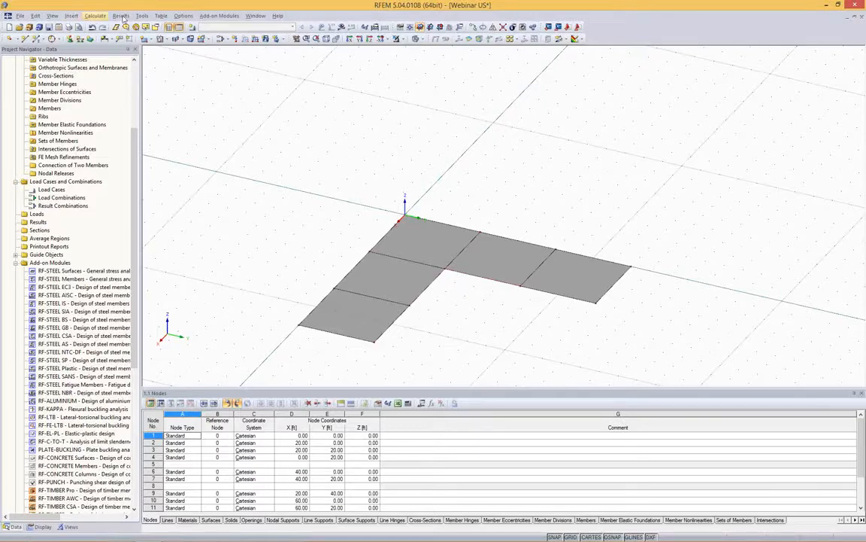
click(141, 16)
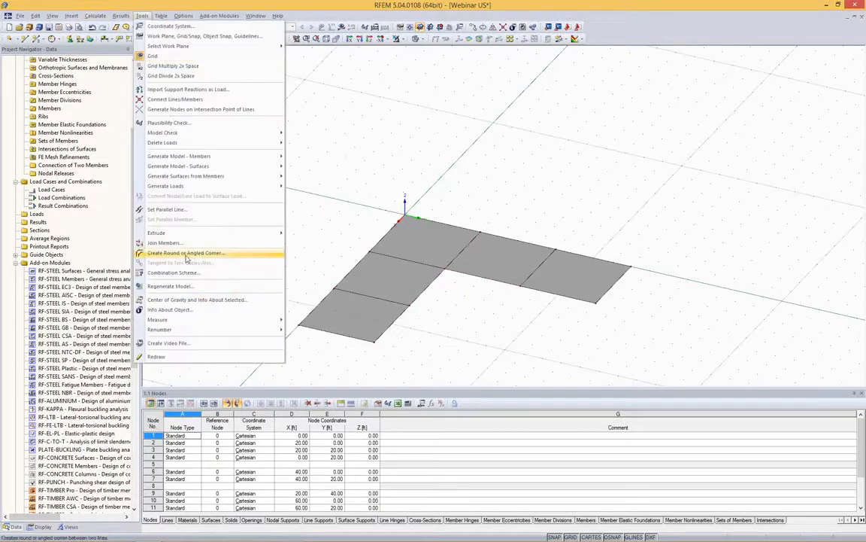
click(194, 253)
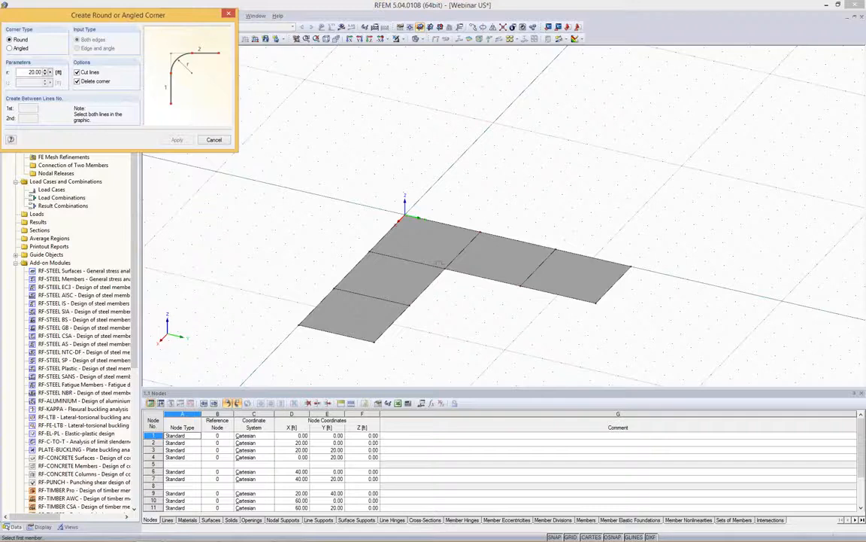
click(436, 281)
click(462, 276)
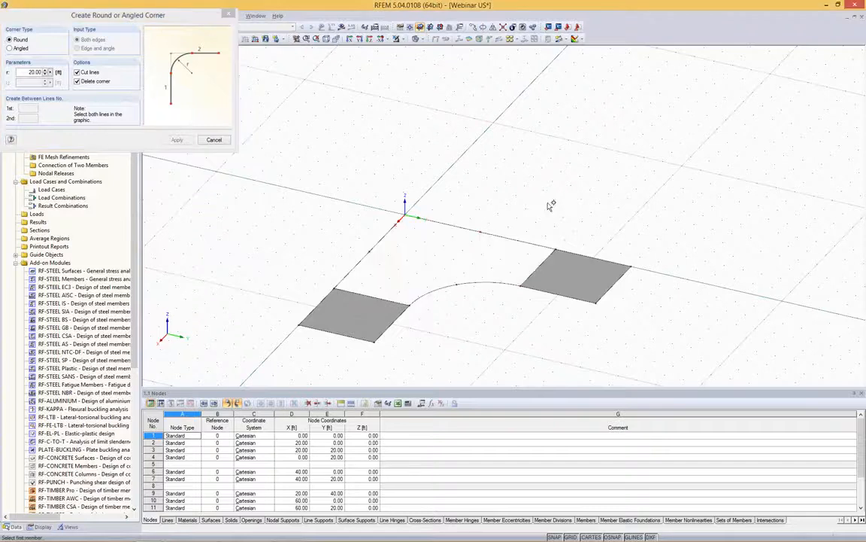
right_click(547, 203)
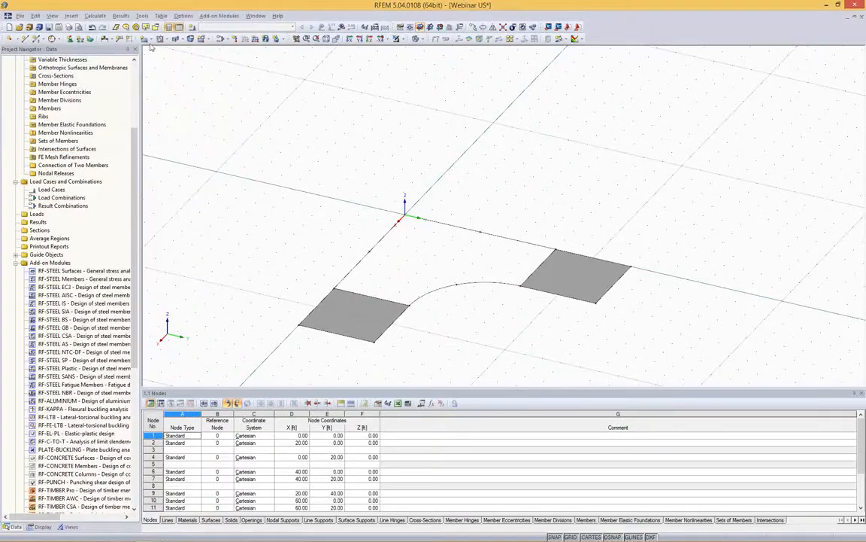
Create a 14 in thick Concrete f'c = 4000 psi plane surface from the boundary lines around the open area between the two remaining slabs
click(152, 39)
click(185, 254)
drag(398, 170, 144, 169)
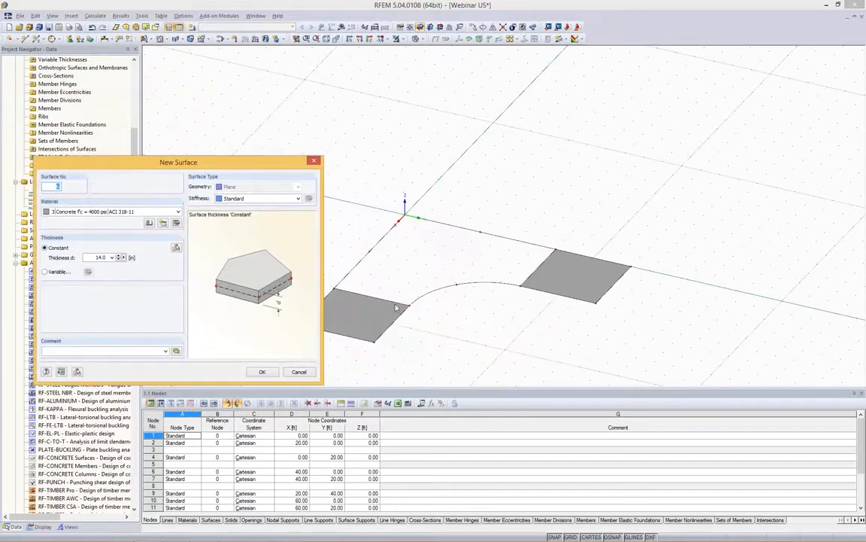
click(261, 372)
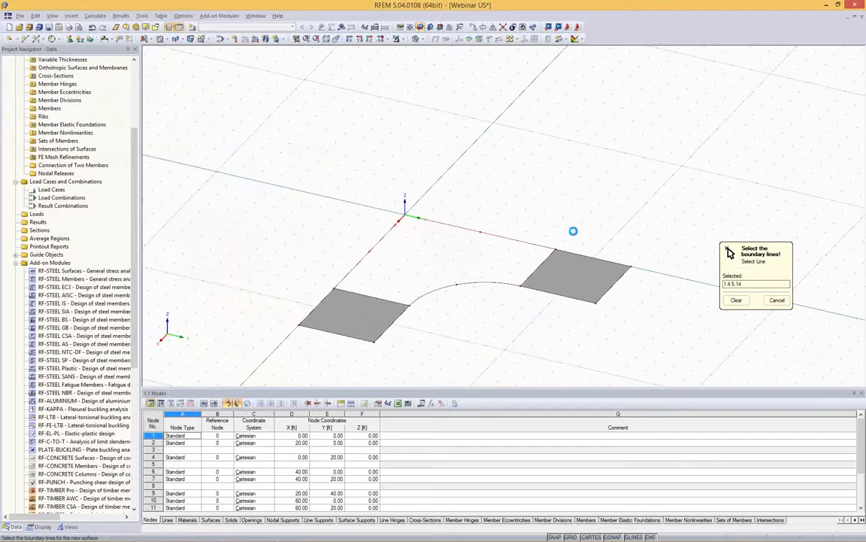
click(548, 256)
click(506, 282)
scroll(367, 247, up, 2)
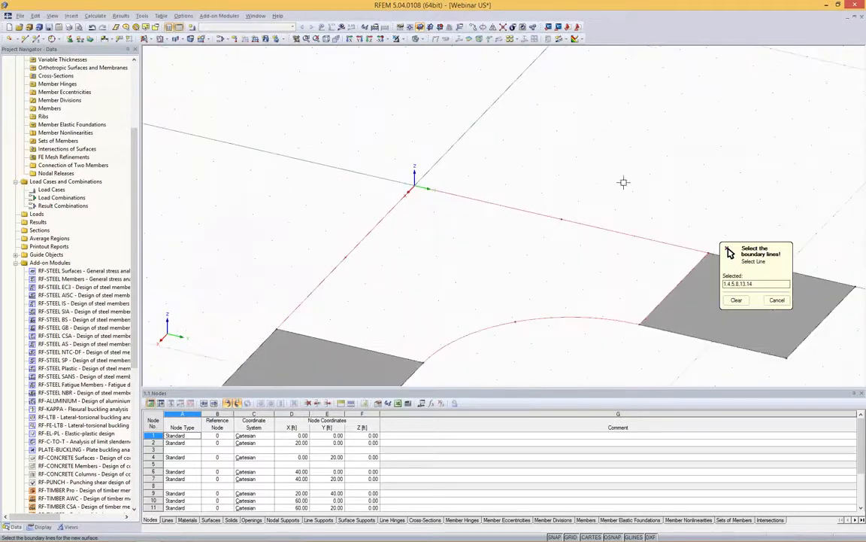
click(407, 352)
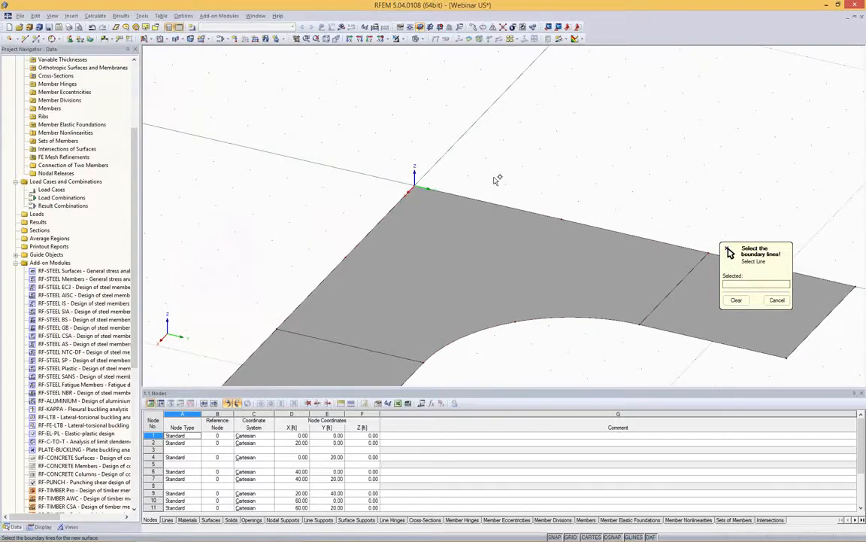
scroll(495, 178, down, 2)
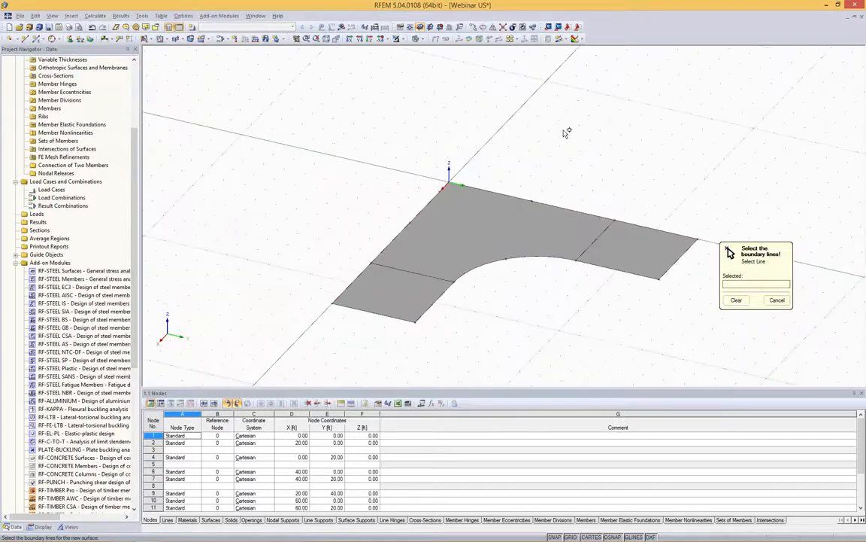
scroll(567, 133, down, 1)
key(Escape)
On the YZ work plane, draw a 14 in thick rectangular wall surface from the origin to Y 20 ft, Z 10 ft
ctrl+middle_drag(643, 139, 592, 144)
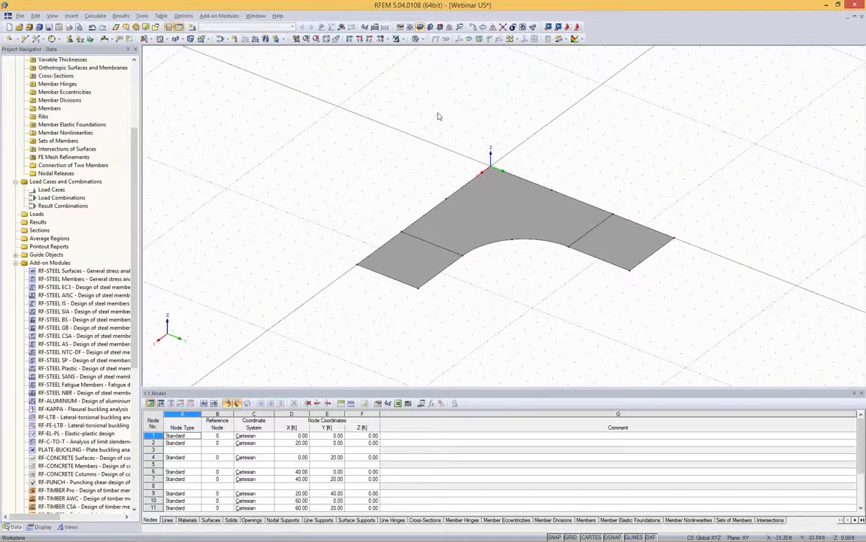
ctrl+middle_drag(493, 290, 507, 250)
ctrl+middle_drag(538, 286, 490, 295)
click(428, 28)
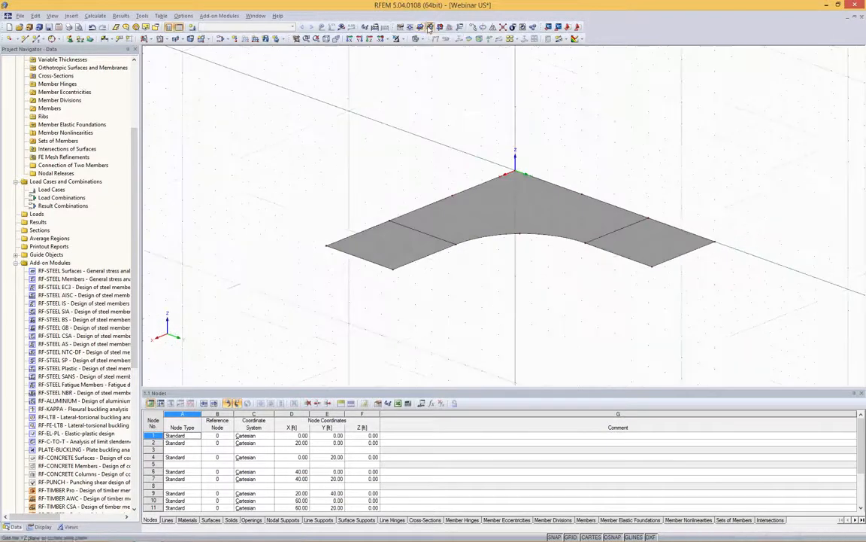
ctrl+middle_drag(625, 160, 677, 181)
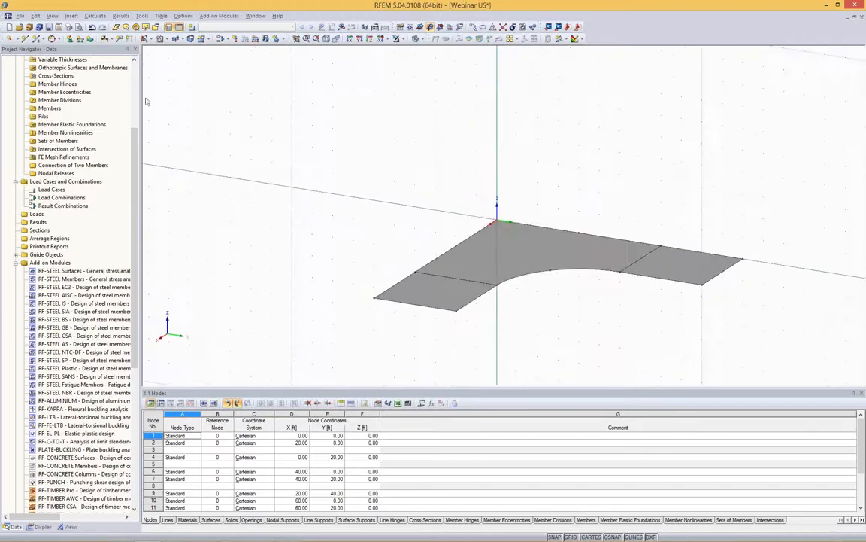
click(148, 38)
click(159, 60)
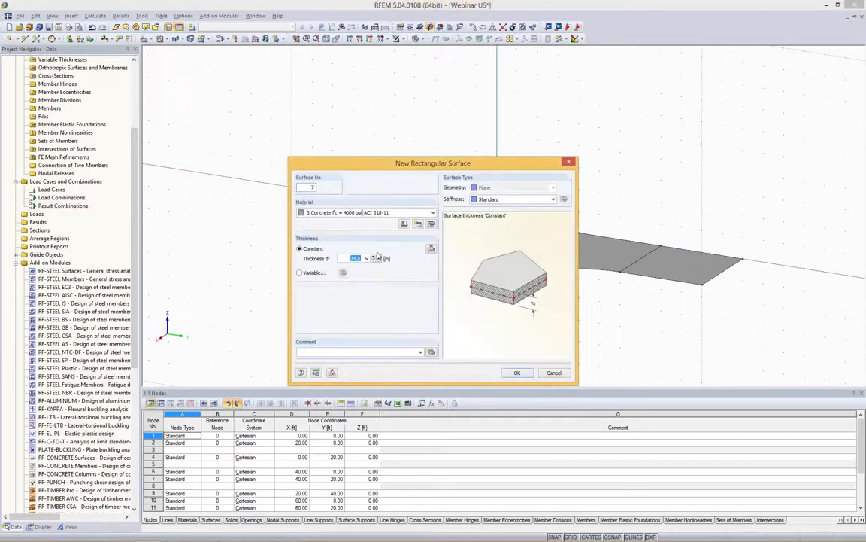
click(516, 373)
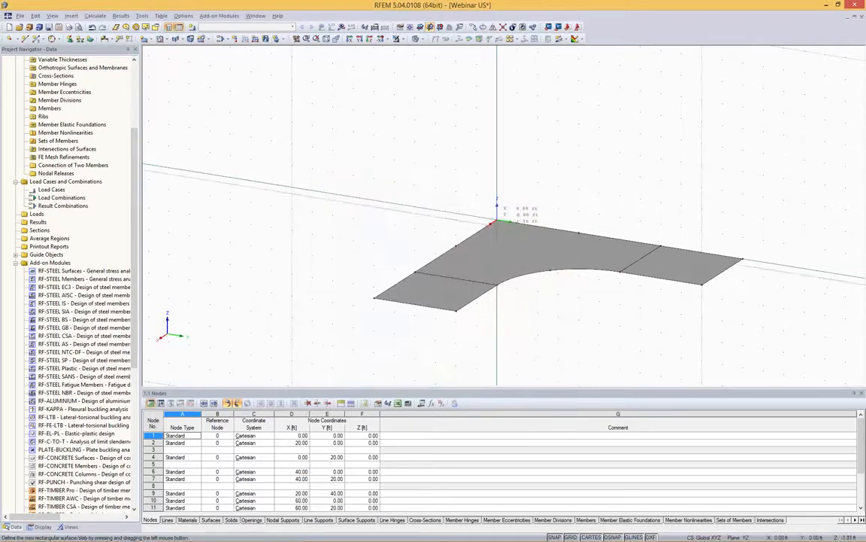
click(496, 221)
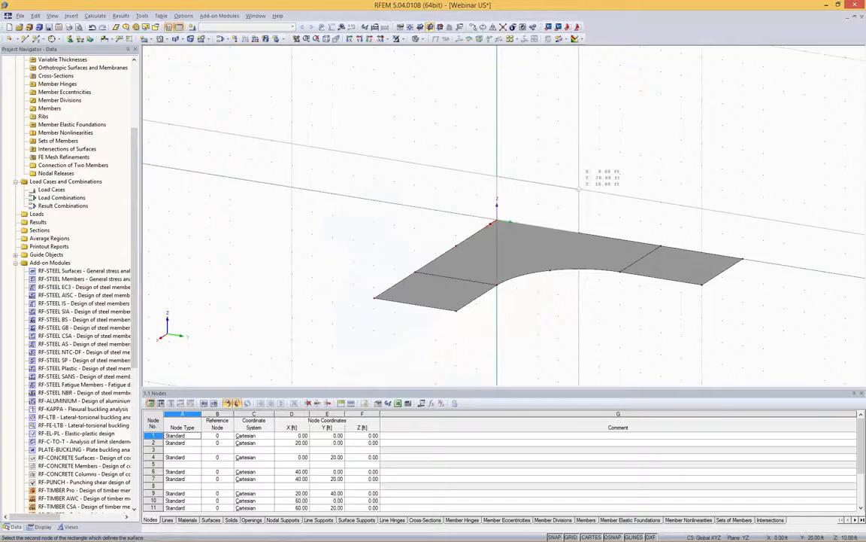
click(579, 188)
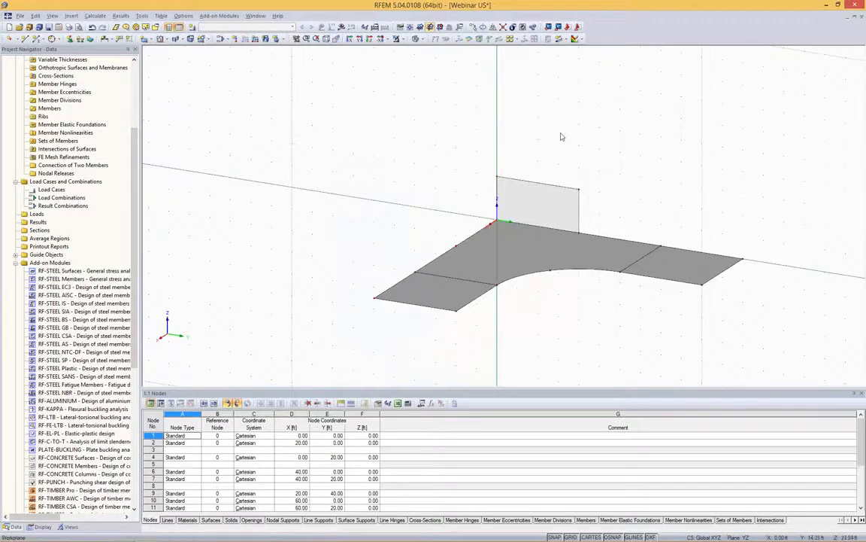
Copy the new 20 ft wall onto the slab's end edge at X 60 ft
mouse_move(548, 136)
ctrl+middle_down()
mouse_move(470, 140)
mouse_move(552, 147)
ctrl+middle_up()
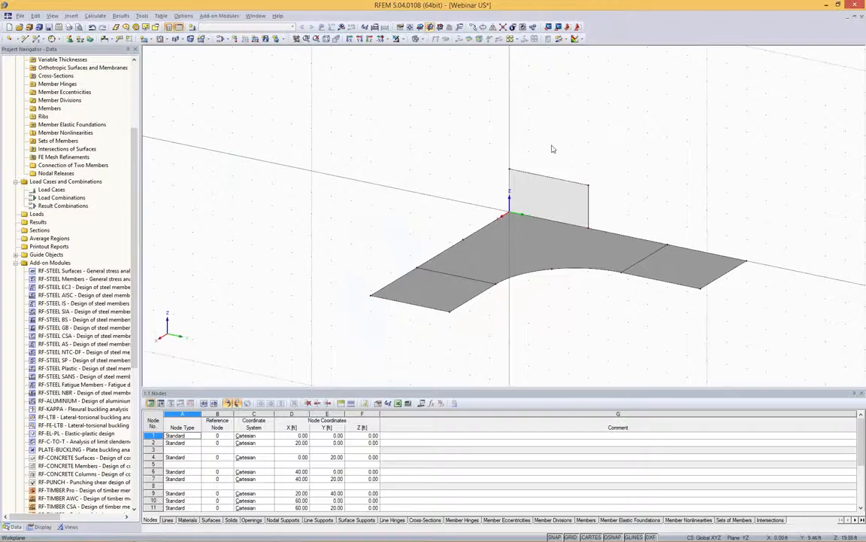
click(558, 195)
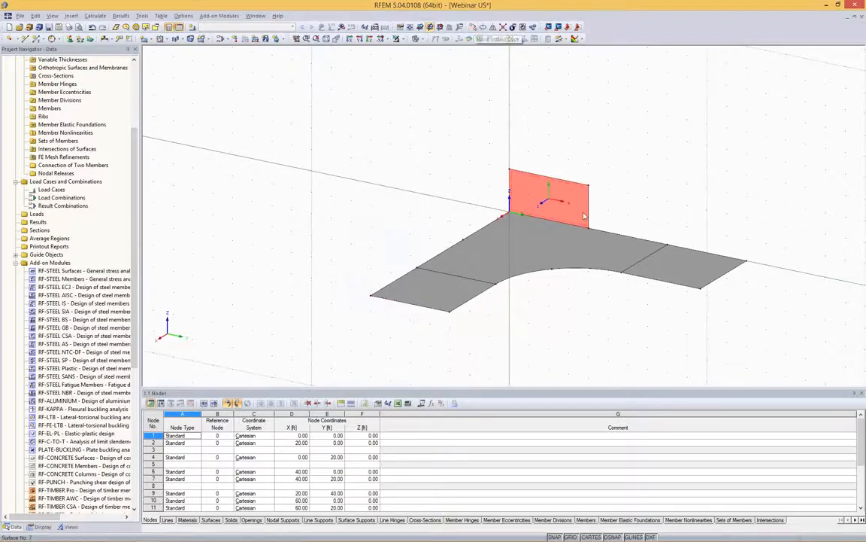
ctrl+drag(584, 213, 450, 312)
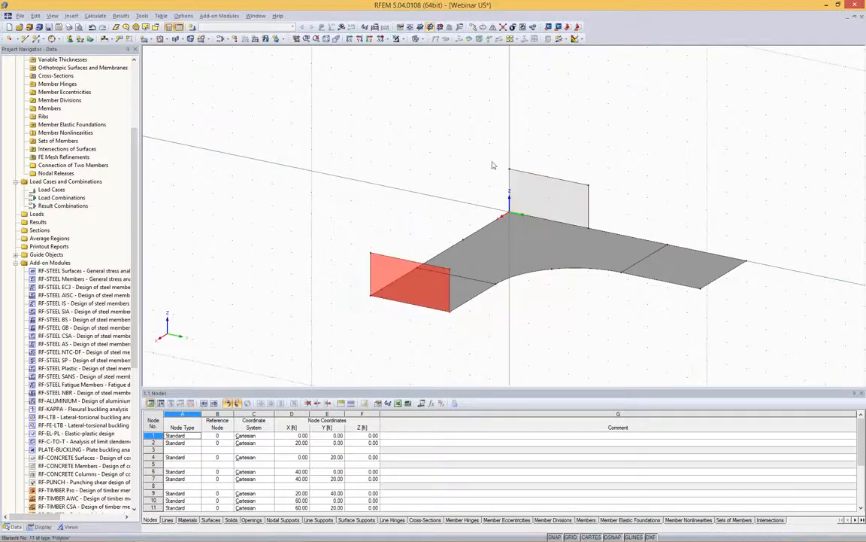
click(653, 166)
On the XZ work plane, draw a rectangular wall surface from the origin to X 10 ft, Z 10 ft
ctrl+middle_drag(655, 167, 452, 105)
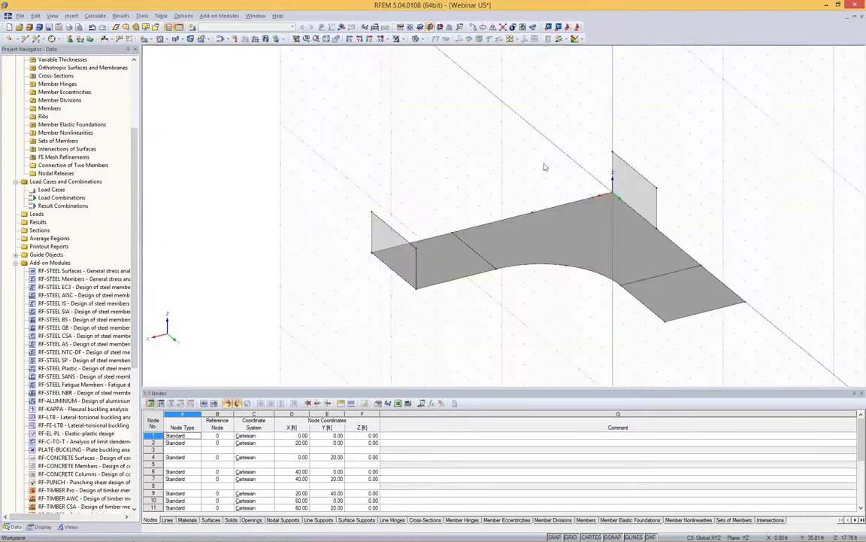
click(441, 29)
ctrl+middle_drag(751, 266, 771, 233)
click(132, 38)
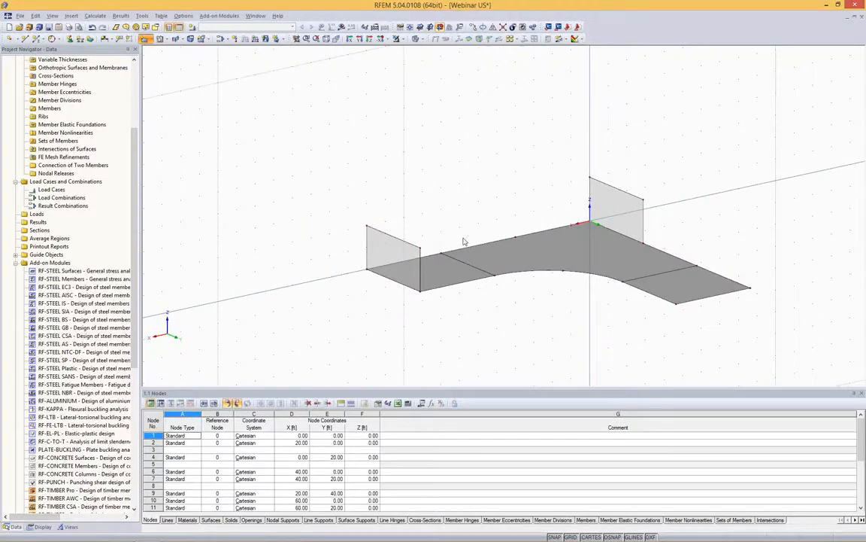
click(519, 373)
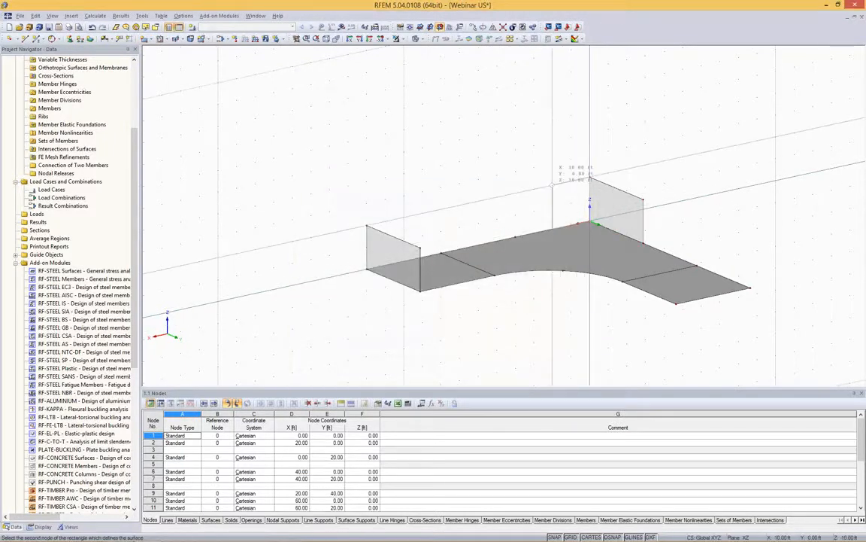
click(552, 184)
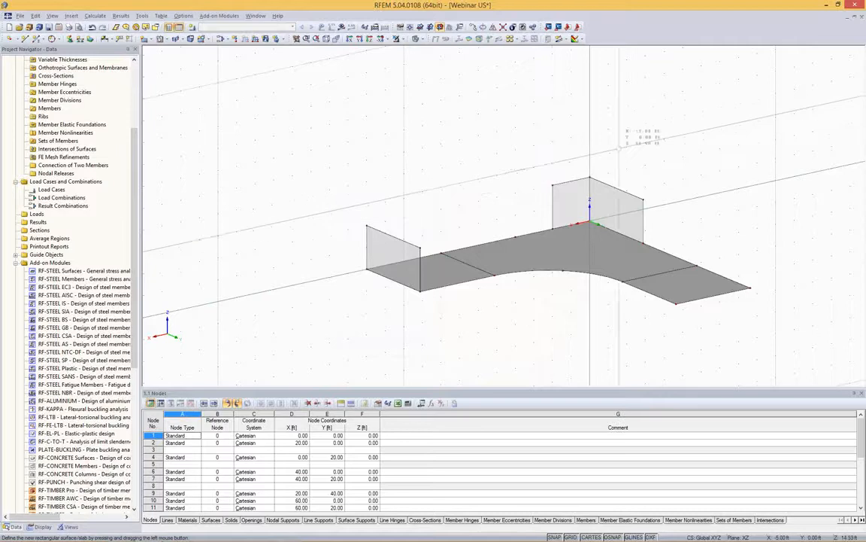
Draw a second rectangular wall from the slab corner at X 60 ft, 10 ft back along the edge and 10 ft high
click(367, 269)
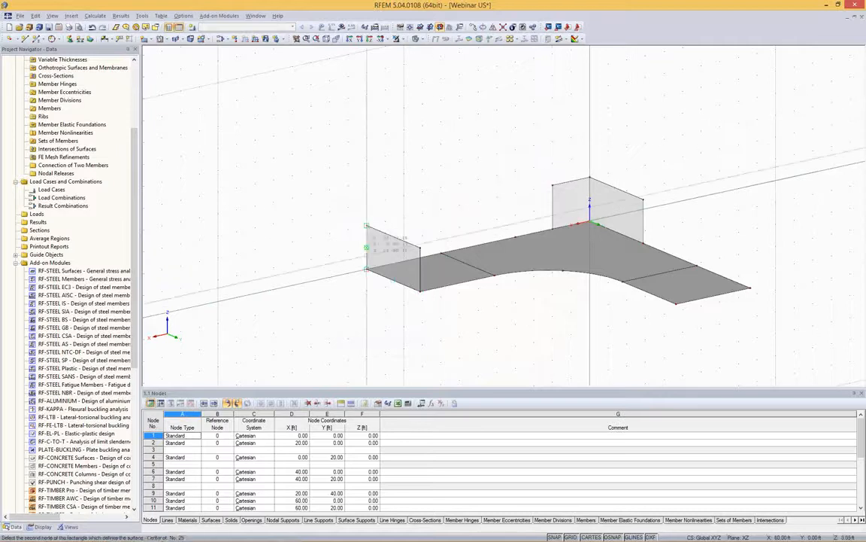
click(404, 218)
right_click(486, 130)
ctrl+middle_drag(485, 130, 323, 199)
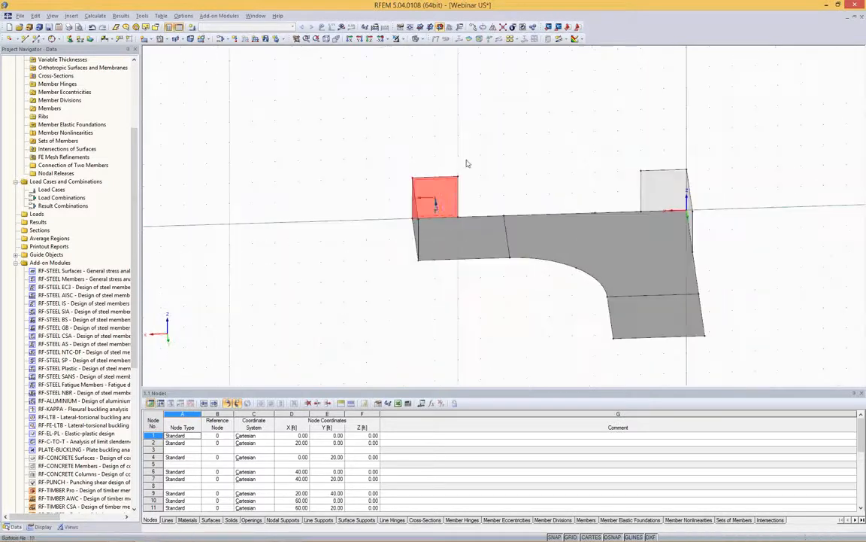
ctrl+middle_drag(471, 139, 571, 132)
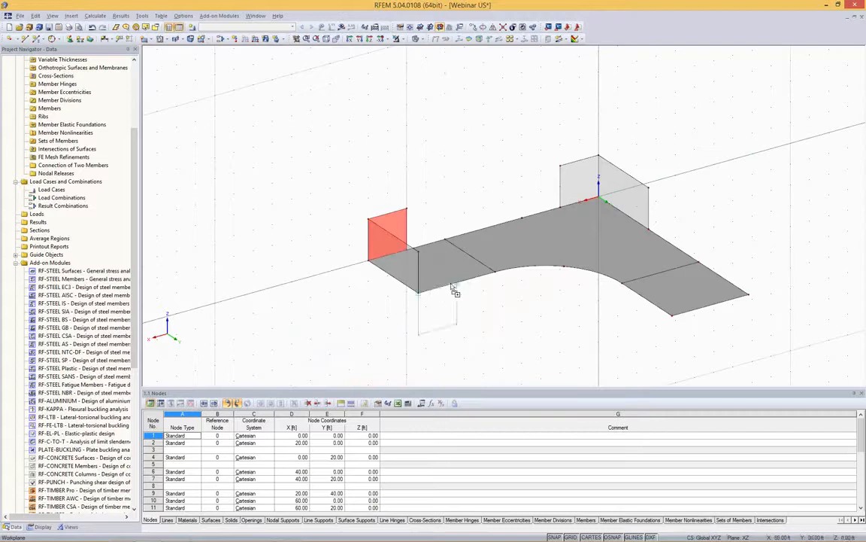
Copy the 10 ft long wall at the slab's X 60 ft end to the opposite slab edge at Y 20 ft
drag(453, 290, 482, 197)
key(Delete)
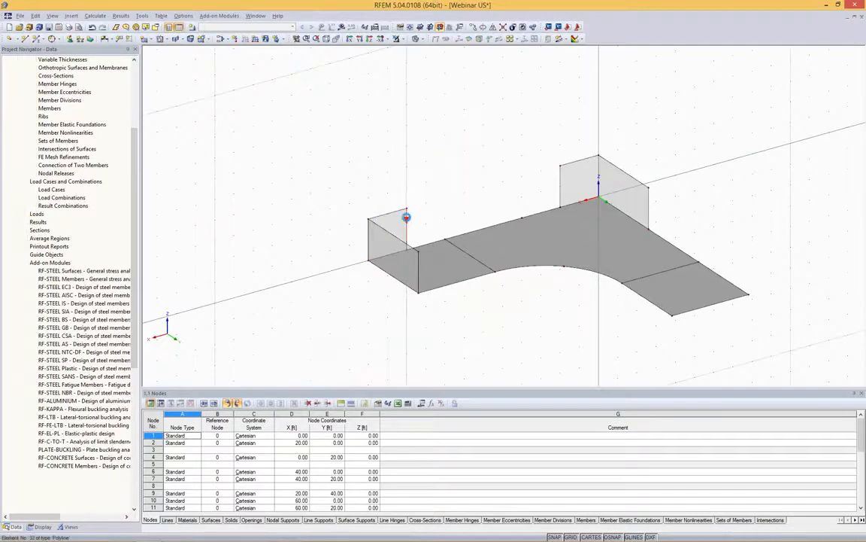
click(374, 258)
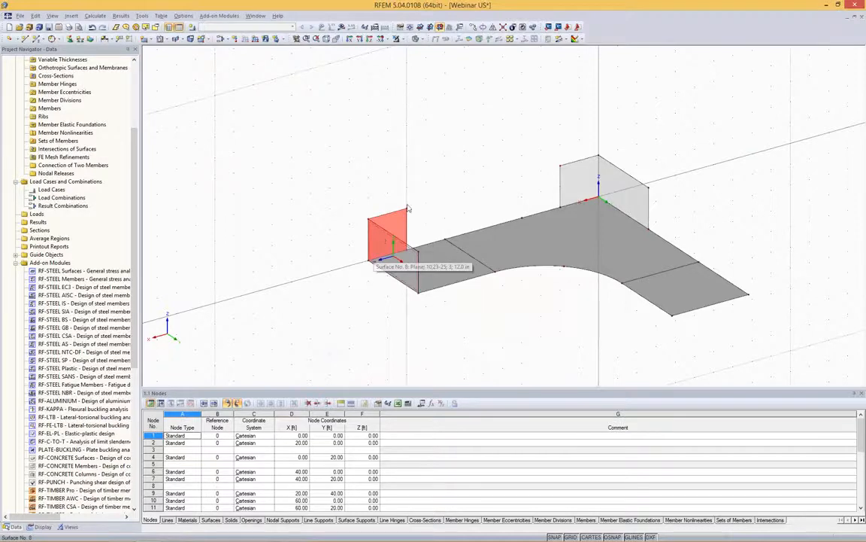
ctrl+middle_drag(464, 194, 398, 184)
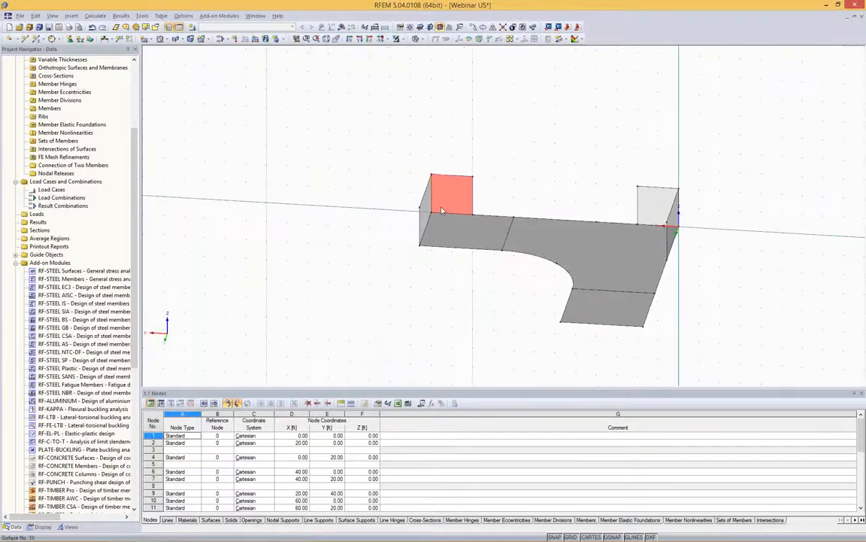
click(525, 168)
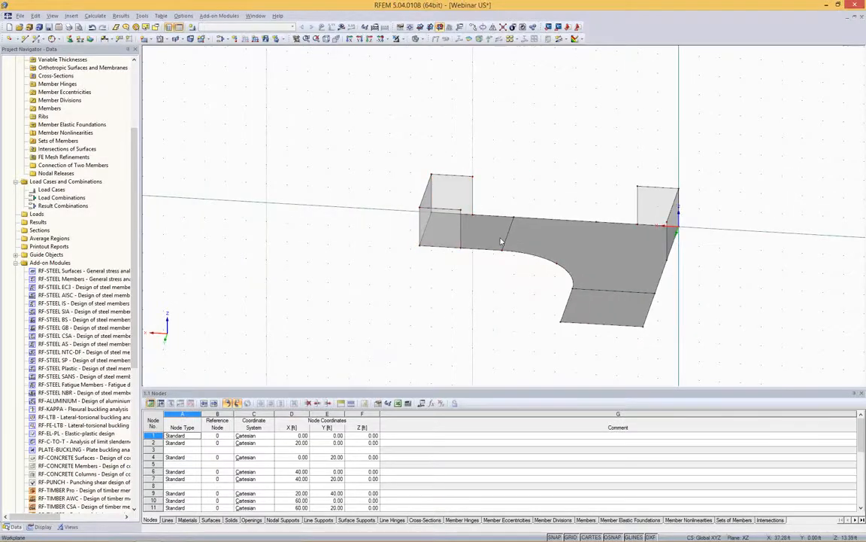
ctrl+middle_drag(543, 185, 622, 214)
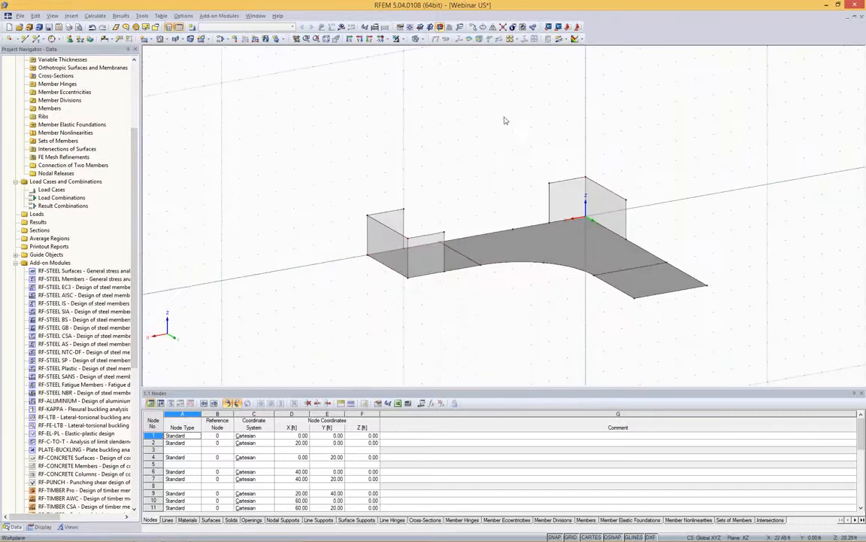
Connect the lines of the slab and walls across the whole model
click(504, 28)
drag(281, 120, 693, 315)
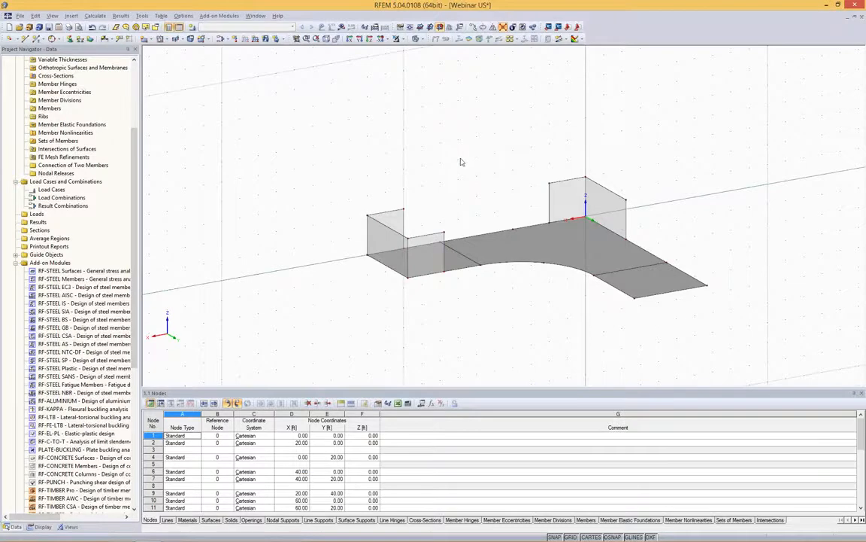
ctrl+middle_drag(478, 139, 538, 170)
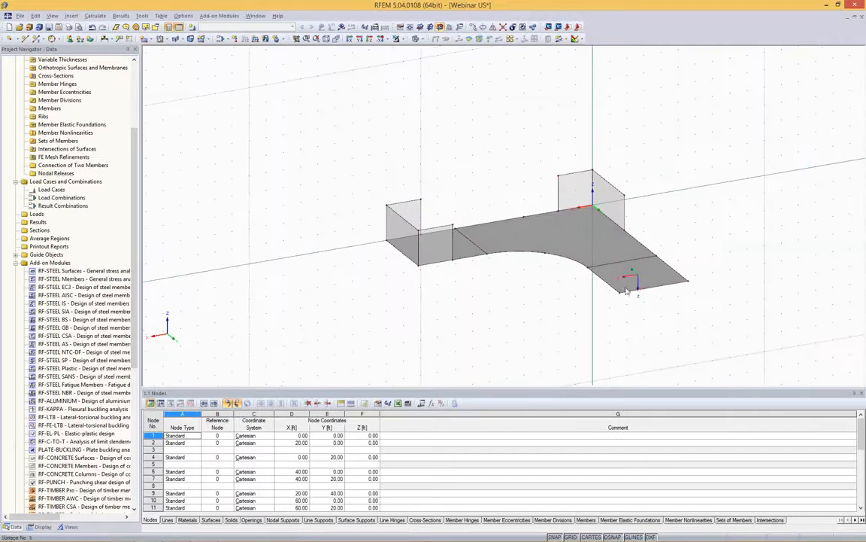
click(632, 251)
Start a new single member with the member type Beam
click(37, 39)
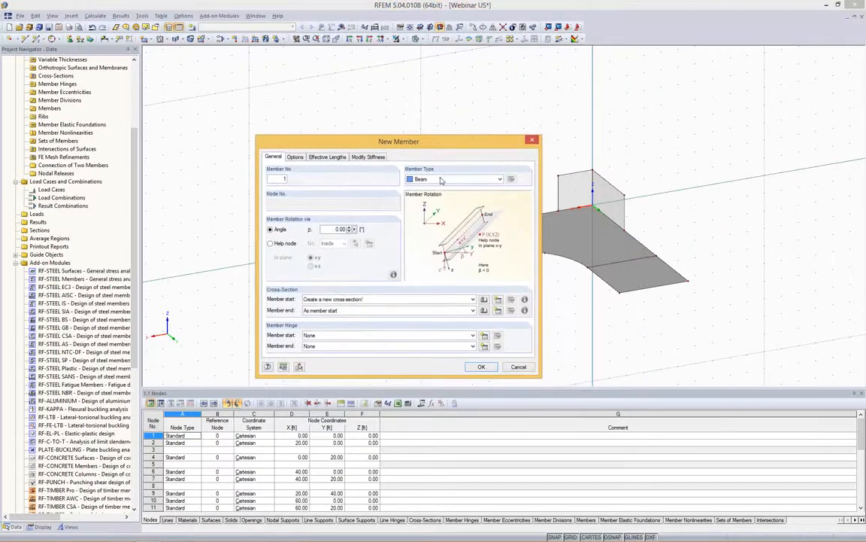
click(432, 180)
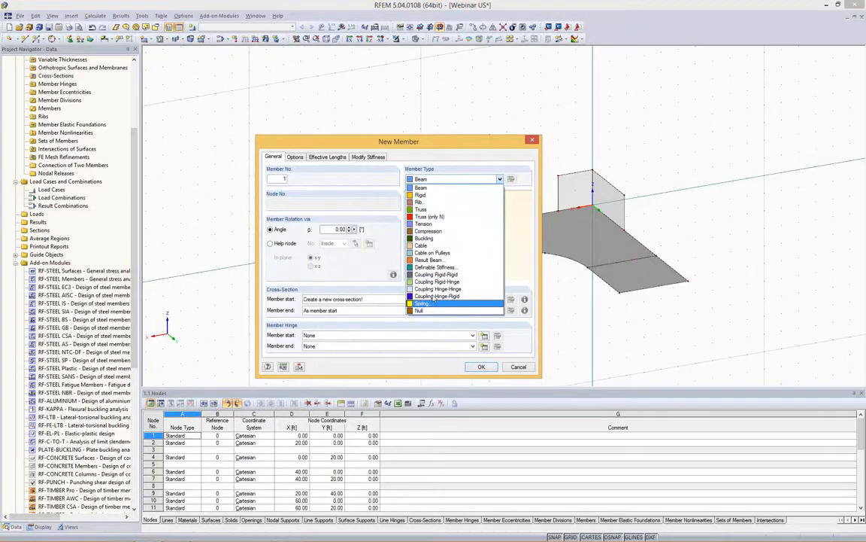
click(421, 188)
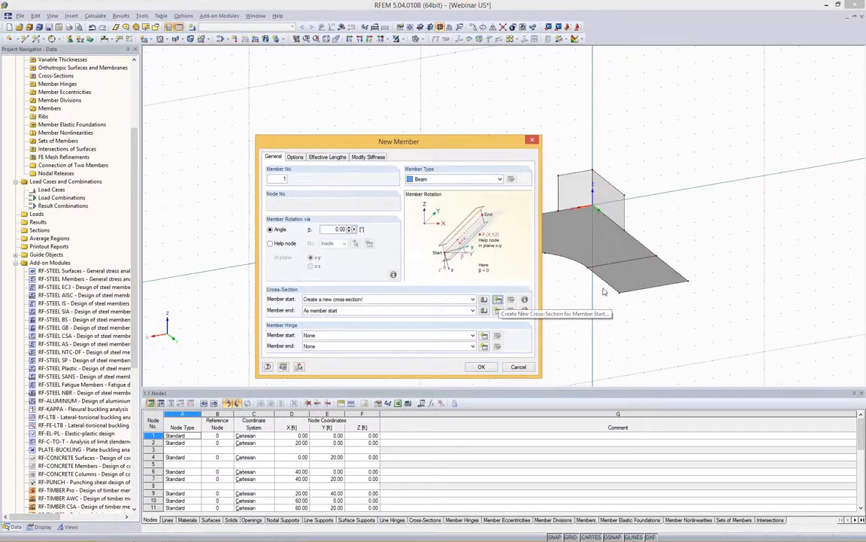
Create the rolled I-section W 10x77 (AISC 13) in Steel A992 and assign it as the member's cross-section
click(497, 300)
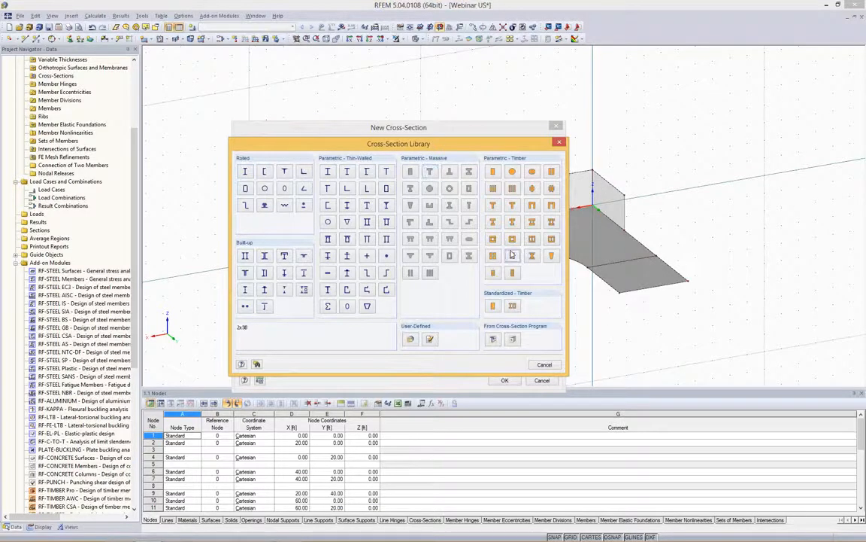
click(246, 173)
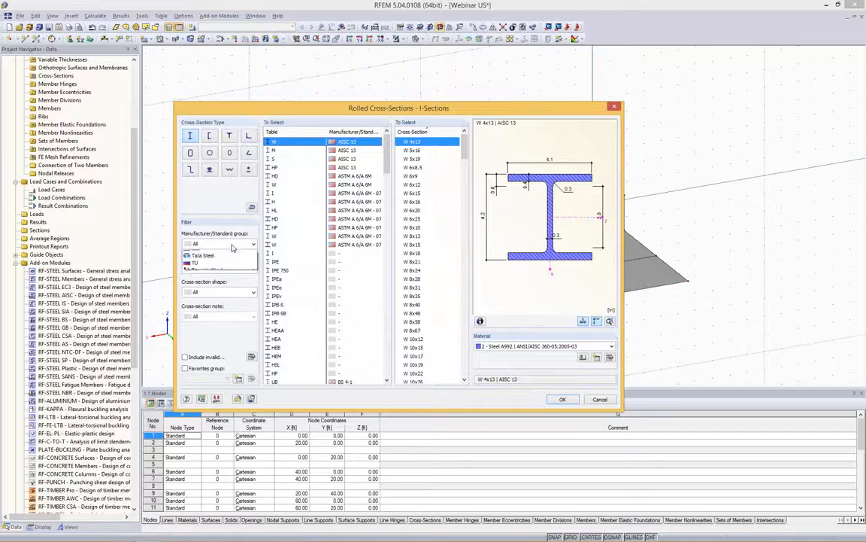
click(244, 244)
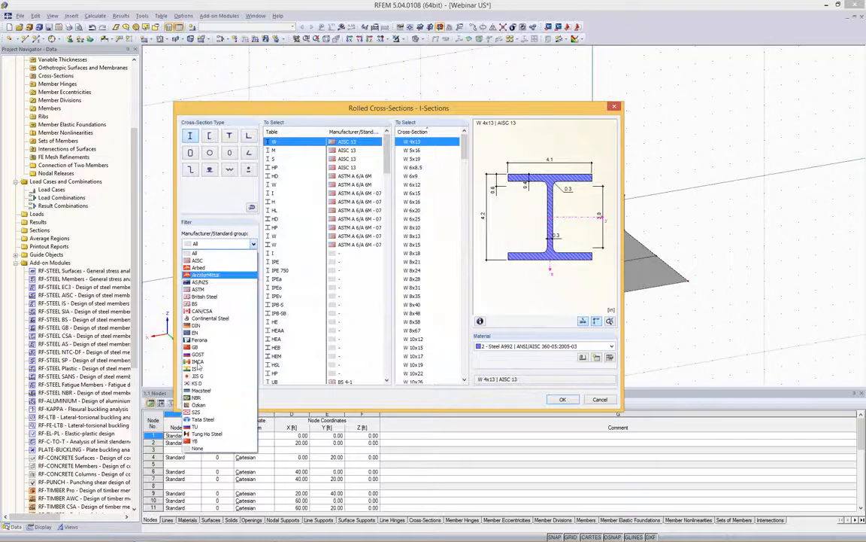
click(205, 199)
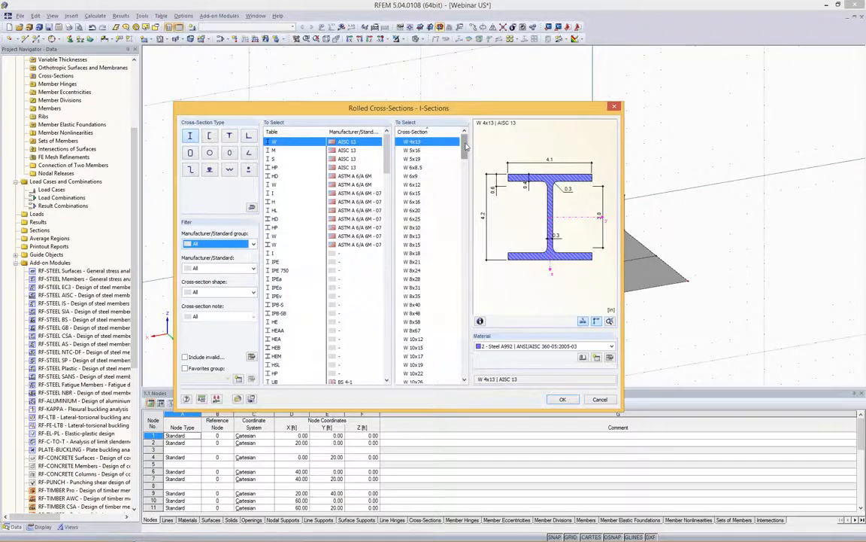
scroll(410, 209, down, 10)
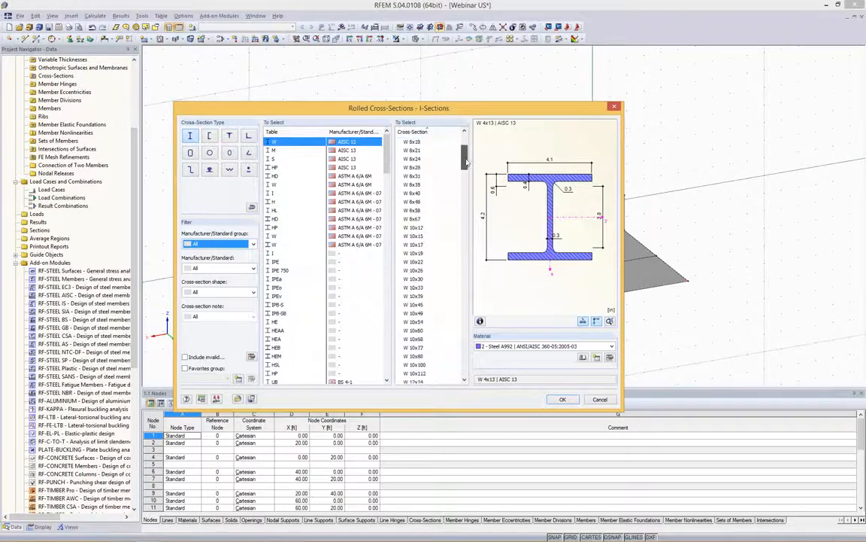
click(413, 202)
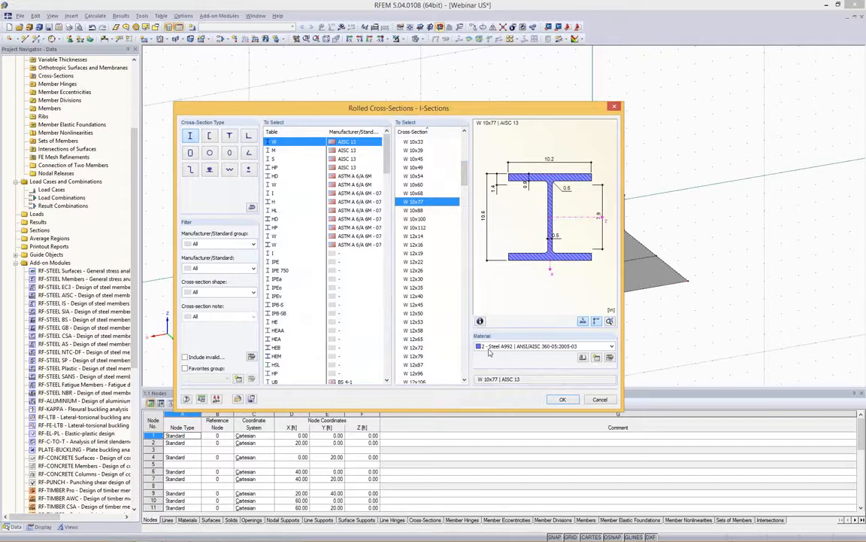
click(504, 347)
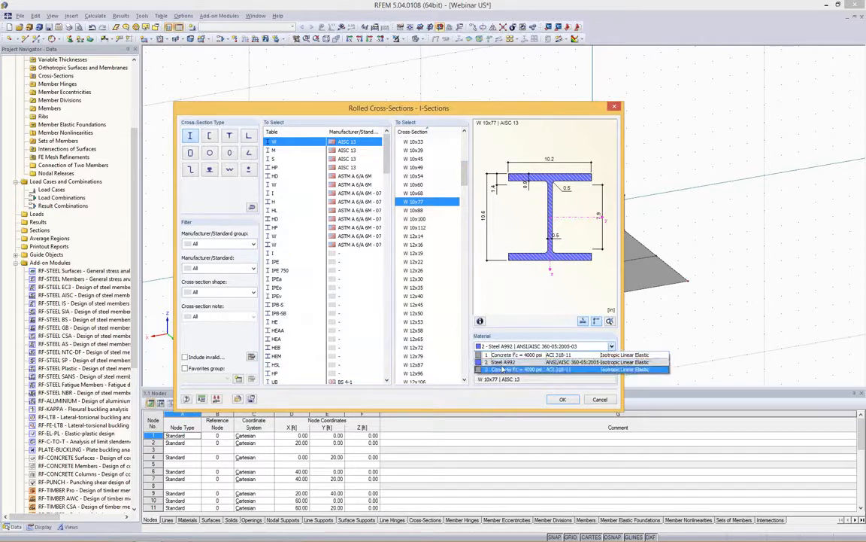
click(517, 364)
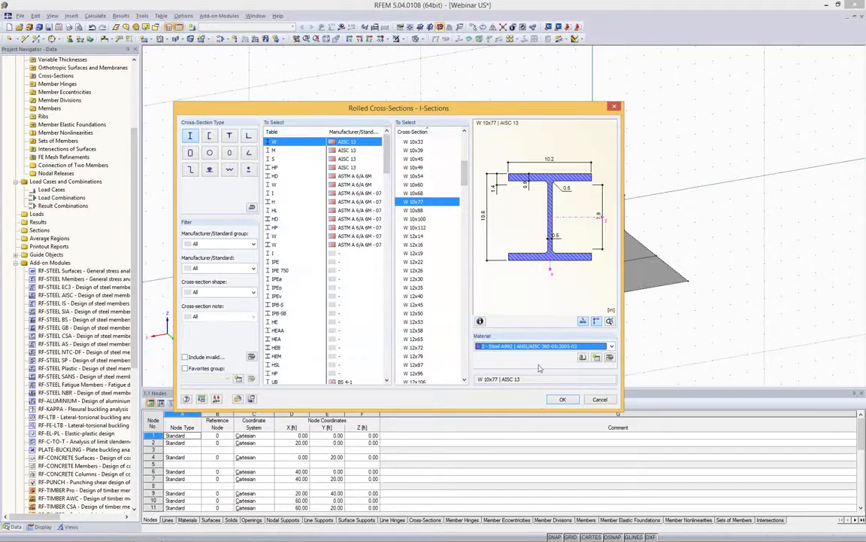
click(563, 400)
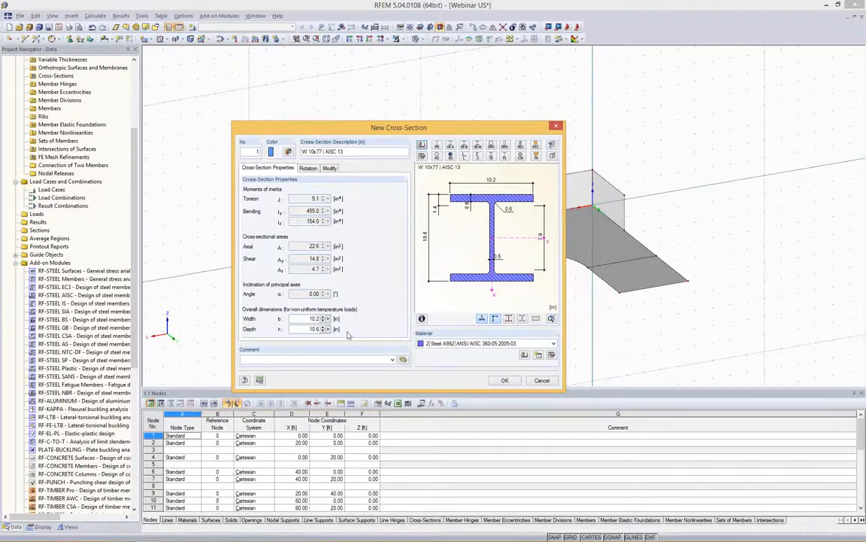
click(504, 381)
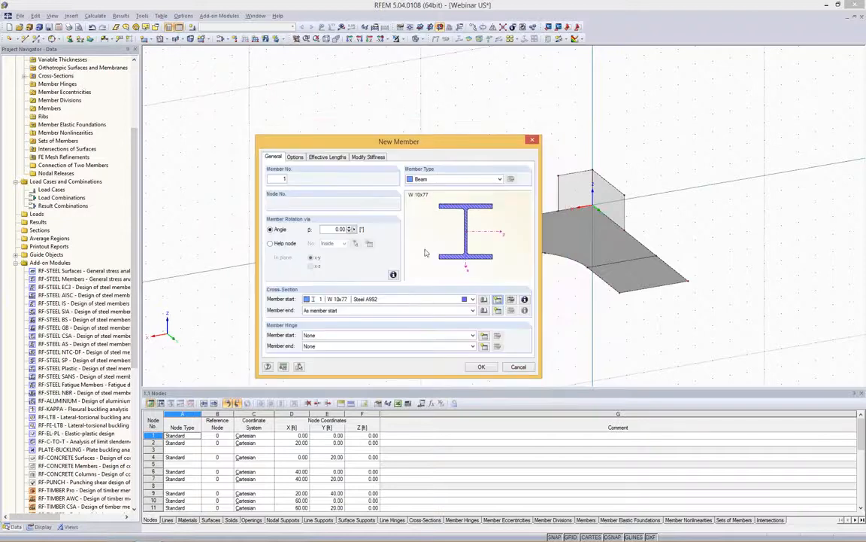
click(472, 364)
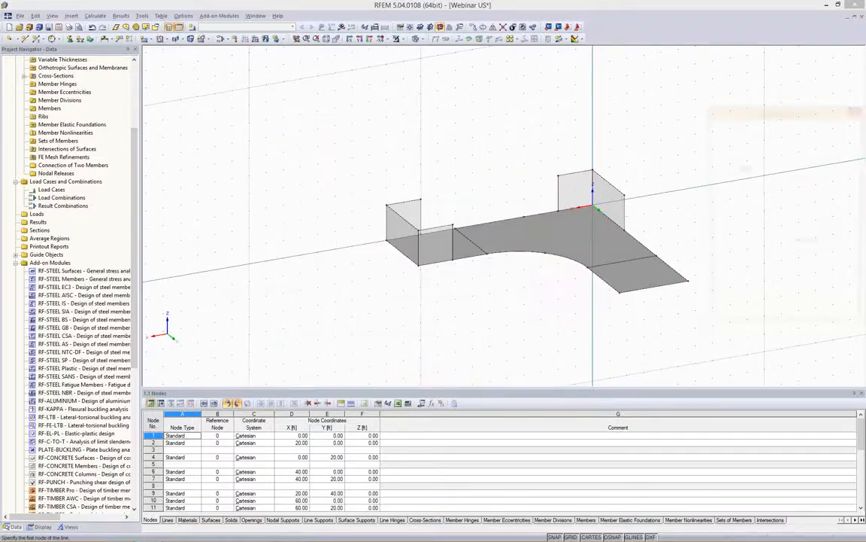
Draw a vertical column on the straight slab edge at X 40 ft, Y 0, up to Z 10 ft
mouse_move(490, 170)
ctrl+middle_down()
mouse_move(375, 135)
mouse_move(383, 93)
mouse_move(469, 184)
ctrl+middle_up()
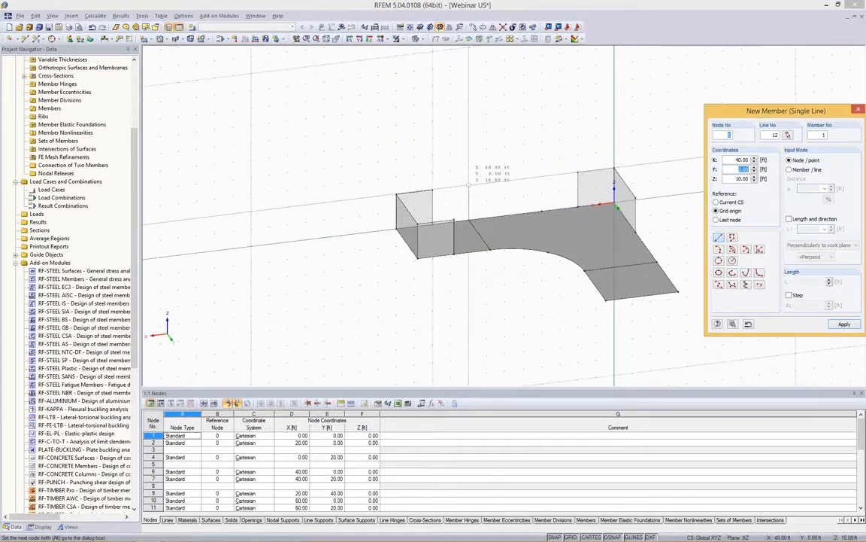
click(541, 177)
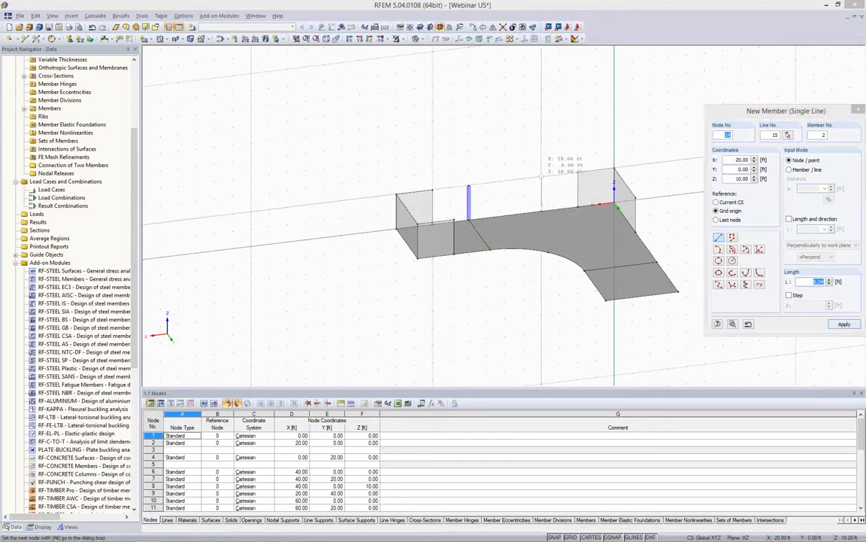
click(542, 177)
right_click(568, 135)
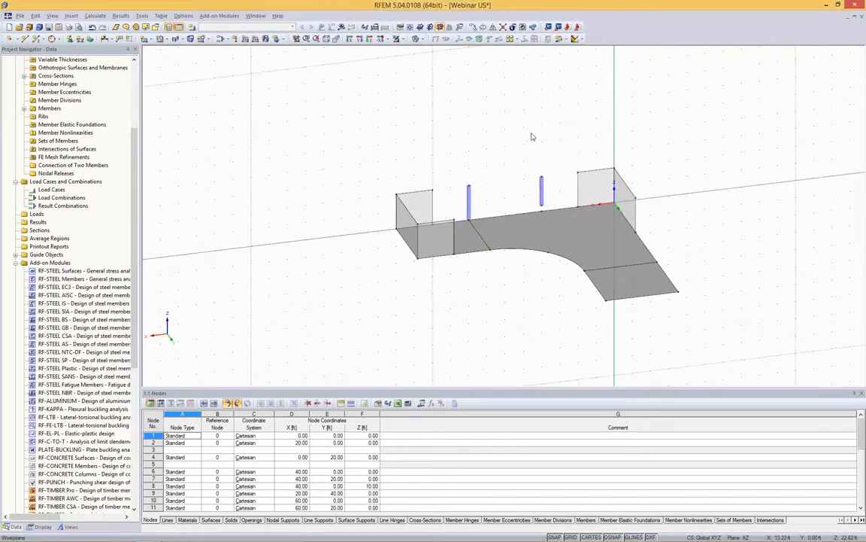
key(ctrl+z)
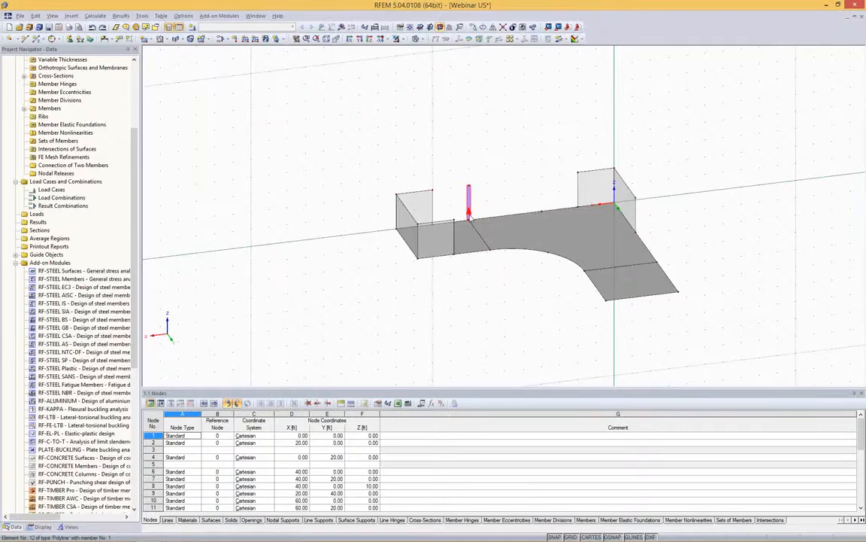
Copy the column to X 20 ft on the same edge and to the rounded inner edge's start, middle, end and the adjoining outer corner
ctrl+drag(470, 217, 542, 211)
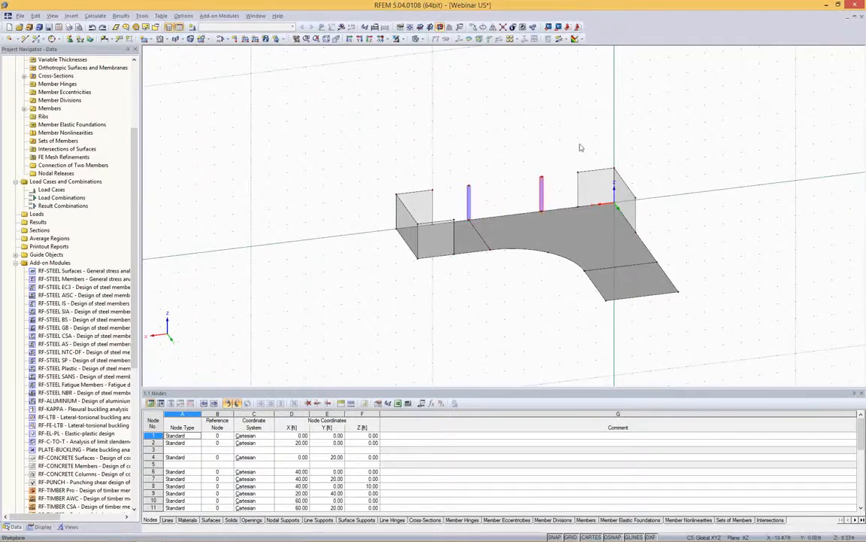
ctrl+middle_drag(669, 150, 647, 151)
ctrl+drag(484, 212, 592, 305)
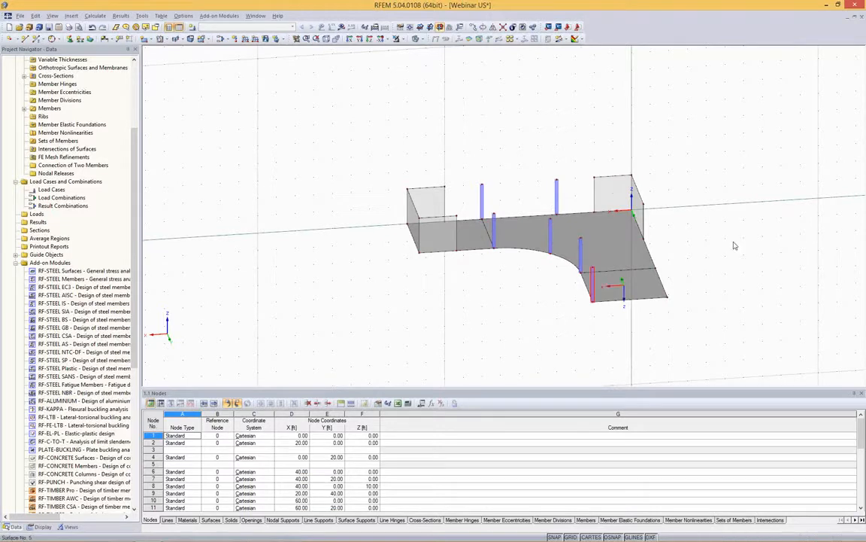
Copy the two columns on the short slab leg's inner edge by dx -20 ft, picking the displacement vector along the slab's end edge
ctrl+middle_drag(749, 198, 817, 193)
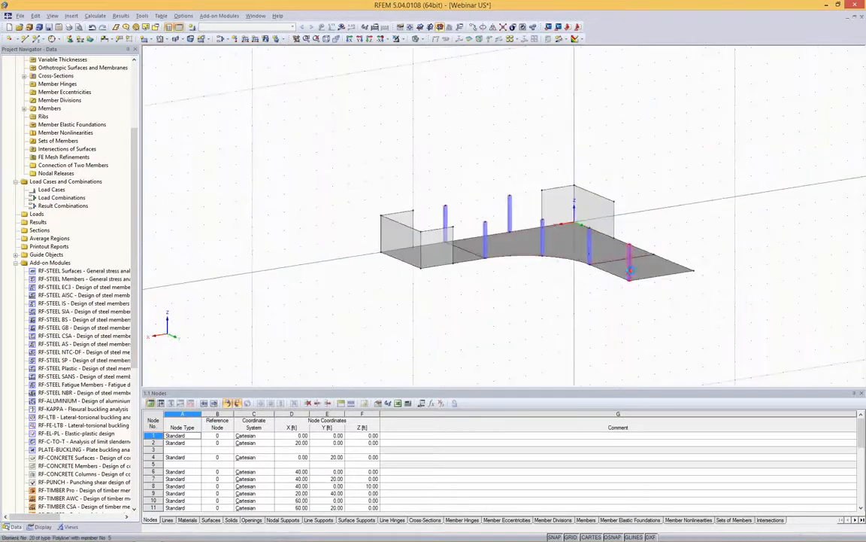
ctrl+click(589, 250)
ctrl+middle_drag(705, 143, 620, 189)
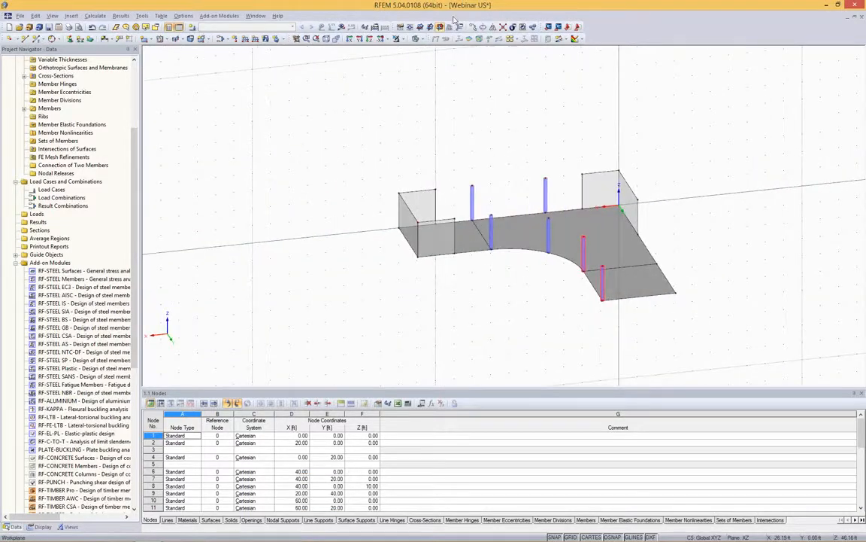
click(426, 26)
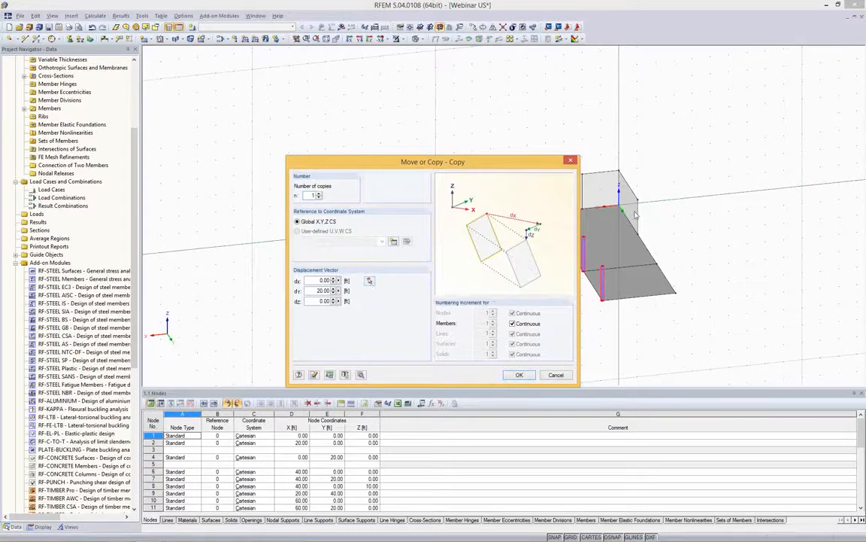
click(370, 281)
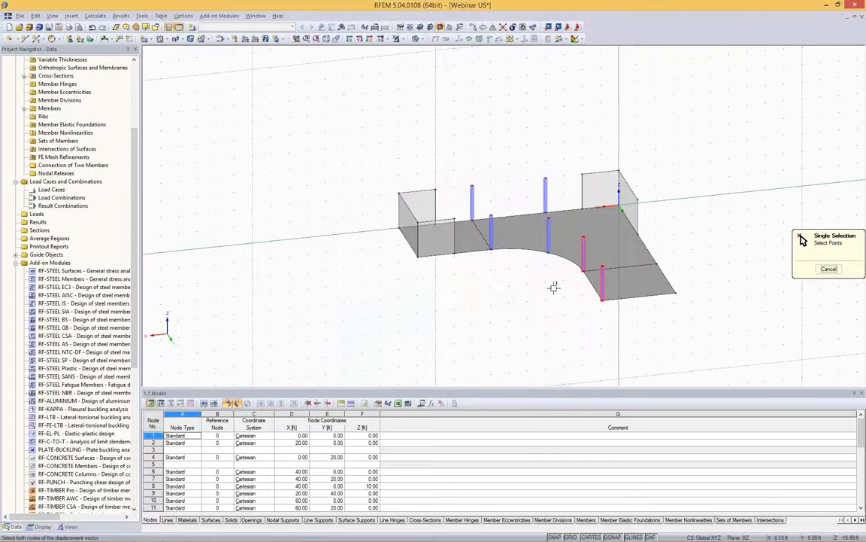
click(677, 292)
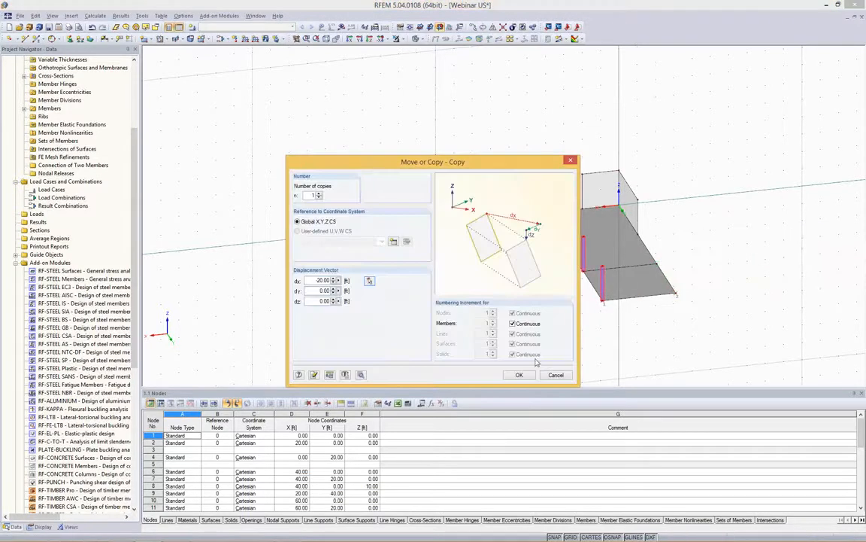
click(519, 374)
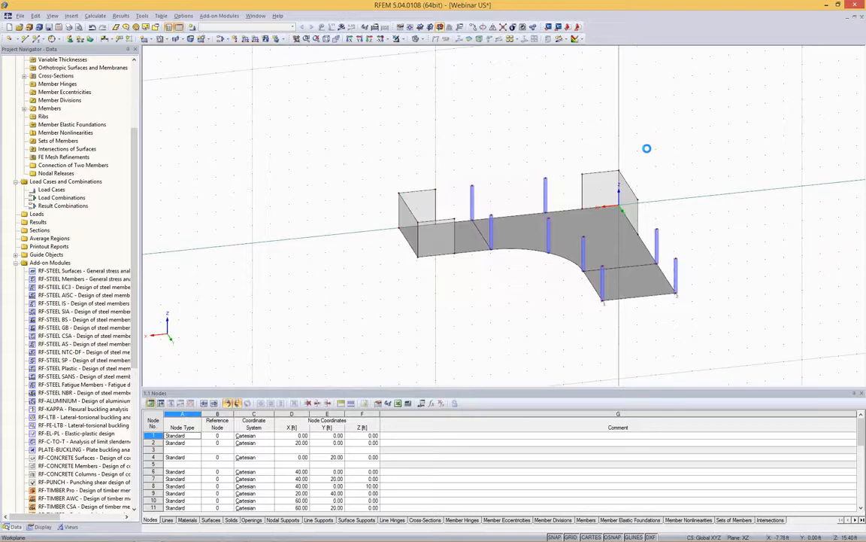
Connect the lines and members across the whole model, including the slab edges, walls and columns
scroll(649, 149, down, 2)
ctrl+middle_drag(714, 213, 735, 199)
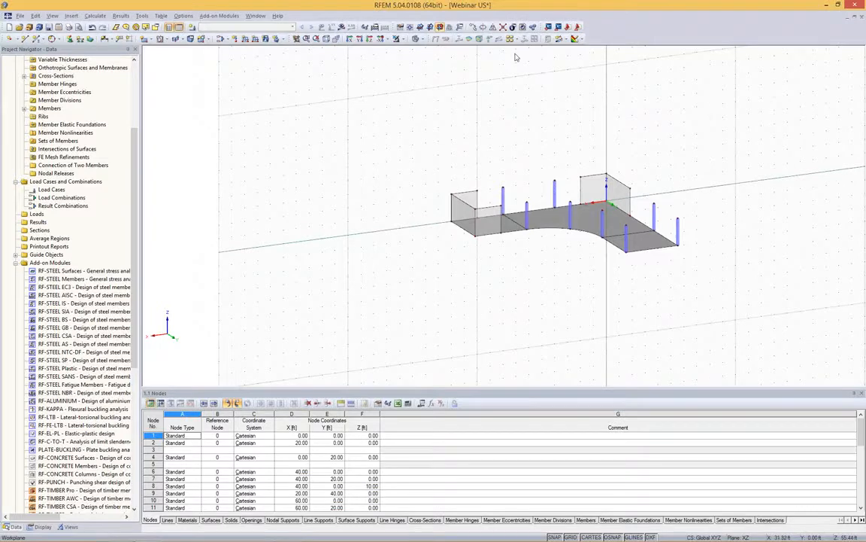
click(504, 28)
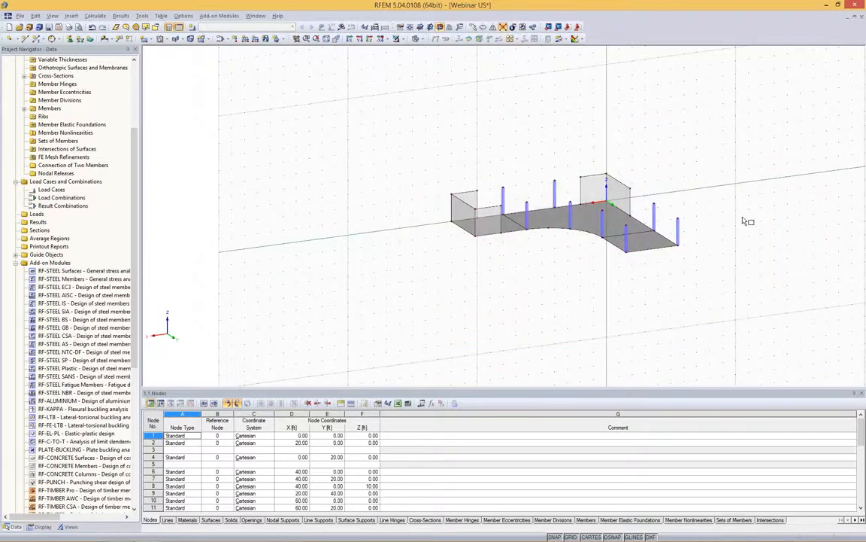
ctrl+middle_drag(703, 192, 836, 100)
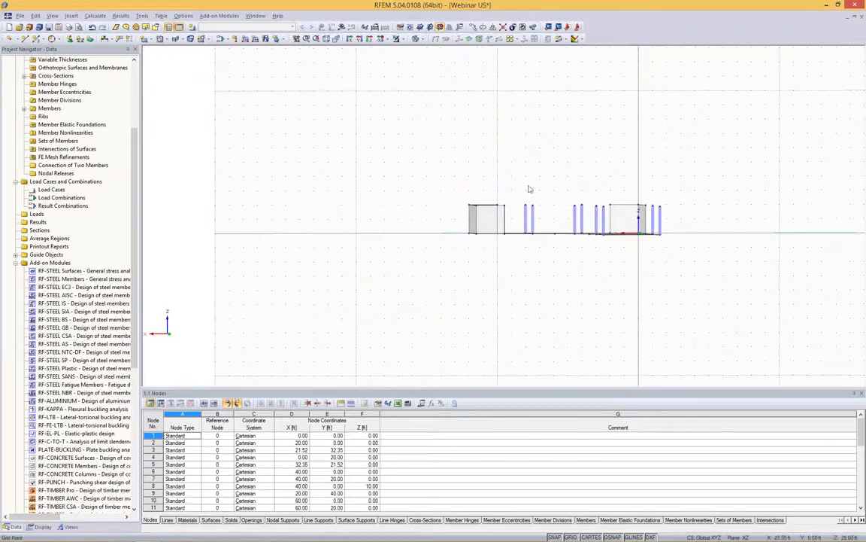
Select all top nodes of the columns and walls and set their Z coordinate to 12 ft
drag(429, 177, 691, 214)
mouse_move(629, 149)
ctrl+middle_down()
mouse_move(625, 159)
mouse_move(627, 151)
ctrl+middle_up()
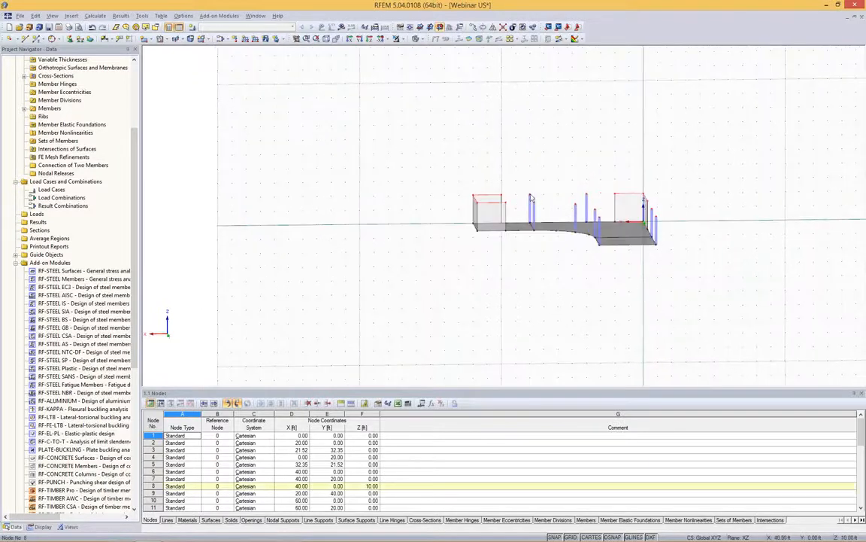
right_click(535, 196)
mouse_move(612, 213)
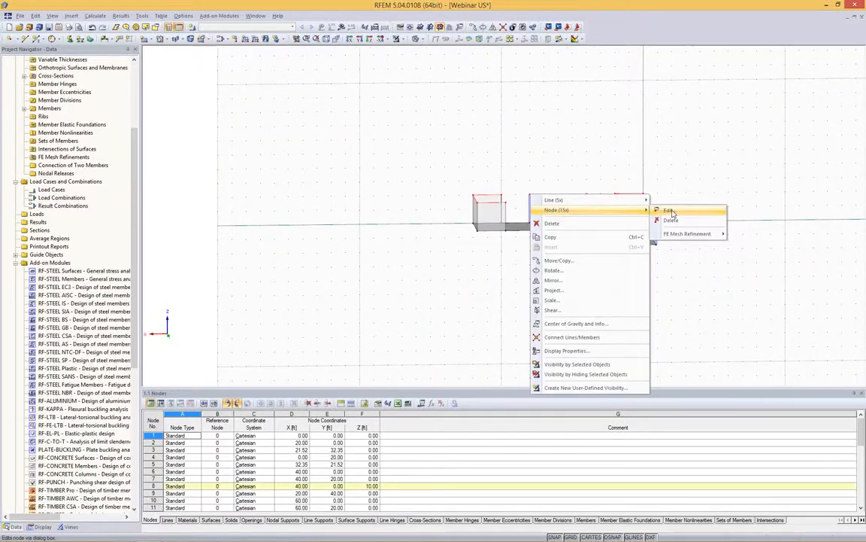
click(668, 210)
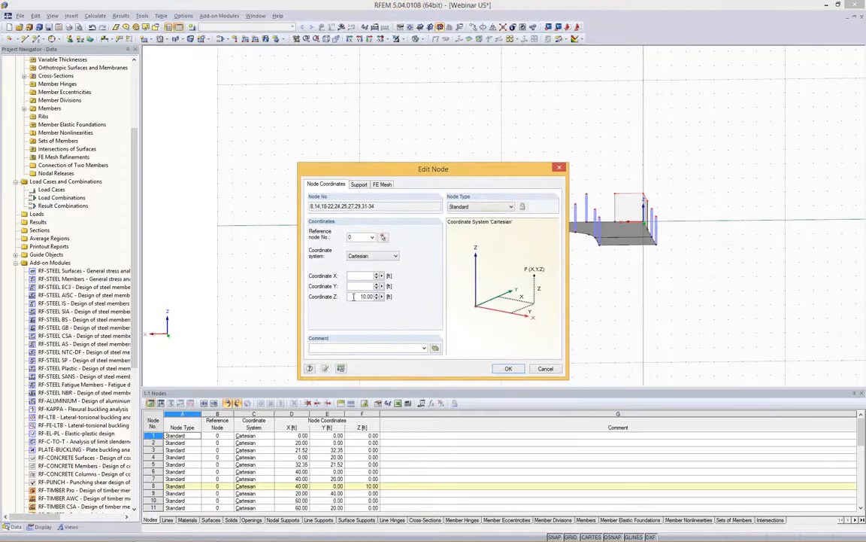
double_click(354, 296)
text(12)
key(Return)
scroll(582, 219, up, 3)
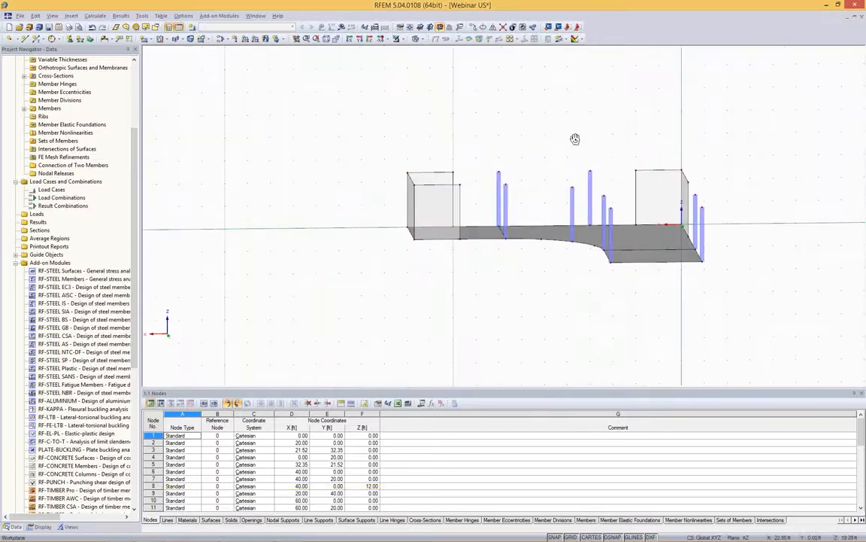
Copy the three slab surfaces up by dz 12 ft, picking the displacement vector along a wall's vertical corner edge
ctrl+middle_drag(575, 140, 492, 173)
click(492, 174)
ctrl+click(560, 197)
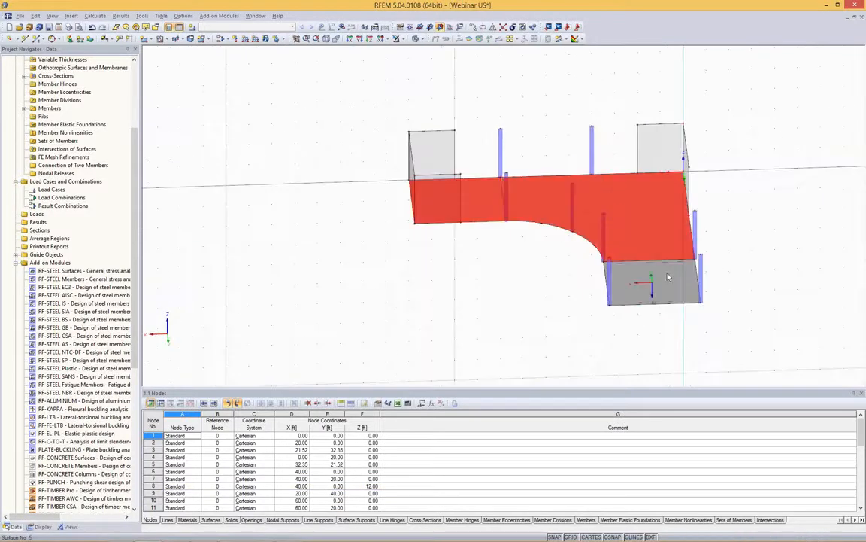
ctrl+click(657, 278)
click(430, 27)
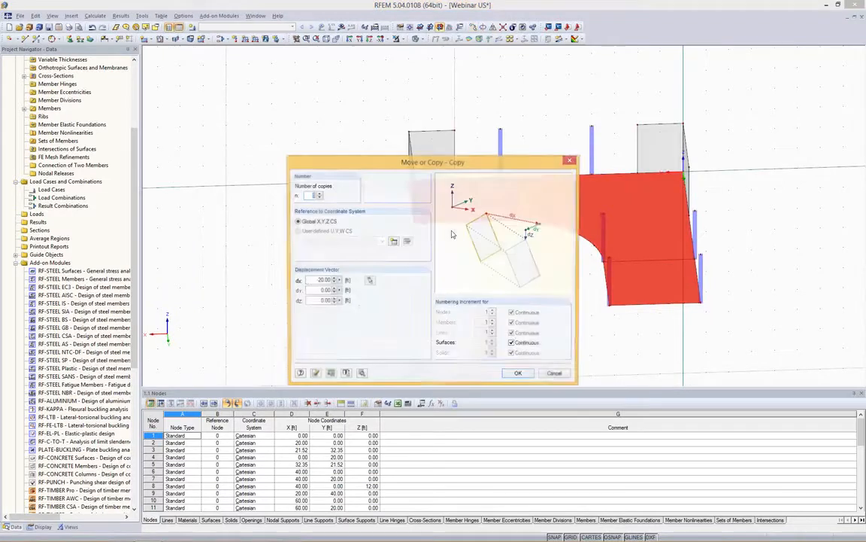
click(370, 280)
click(414, 224)
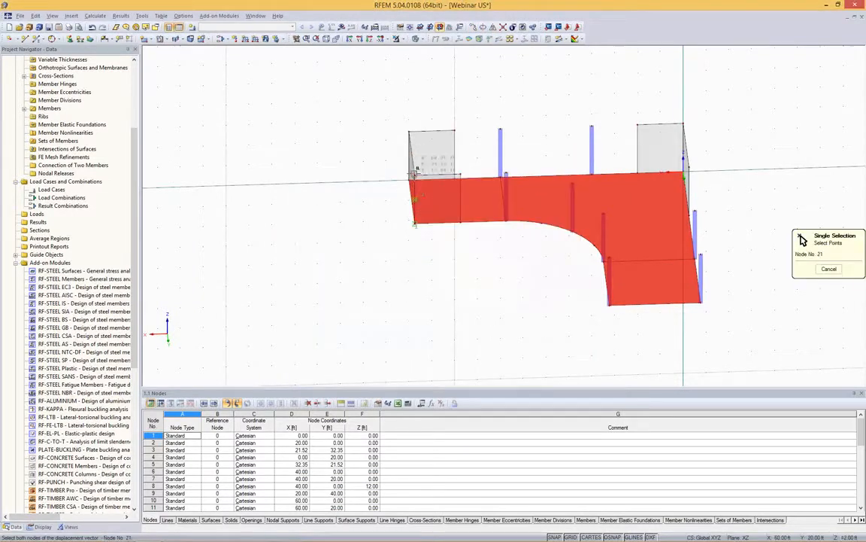
click(415, 176)
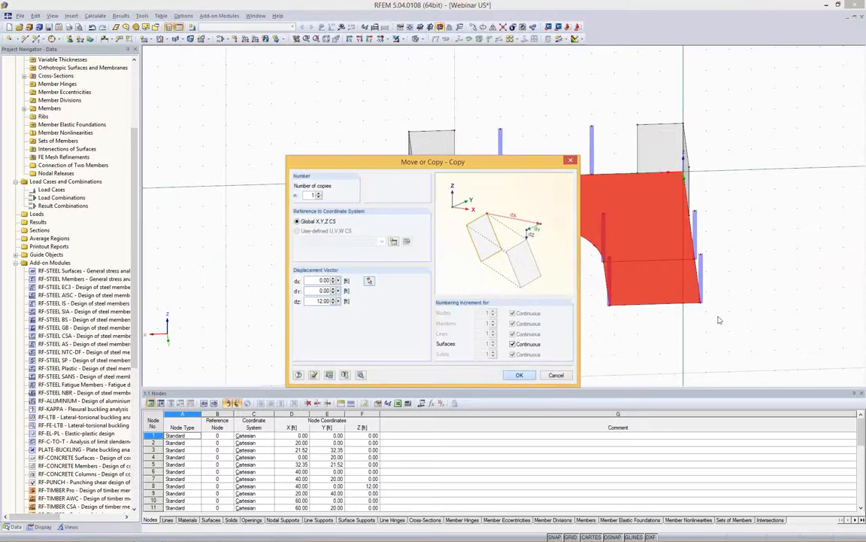
click(519, 374)
Copy the upper slab with all walls and columns four times with a dz 12 ft displacement to stack the storeys
ctrl+middle_drag(480, 305, 584, 295)
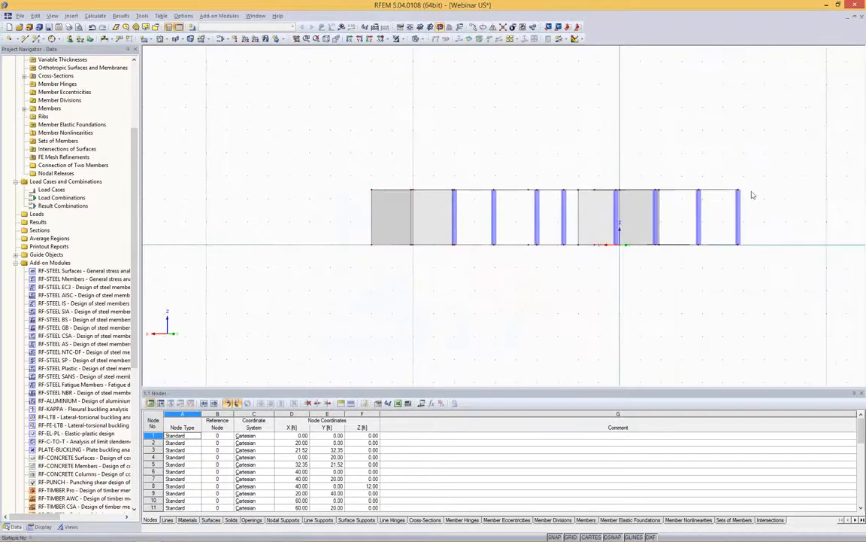
drag(817, 133, 355, 214)
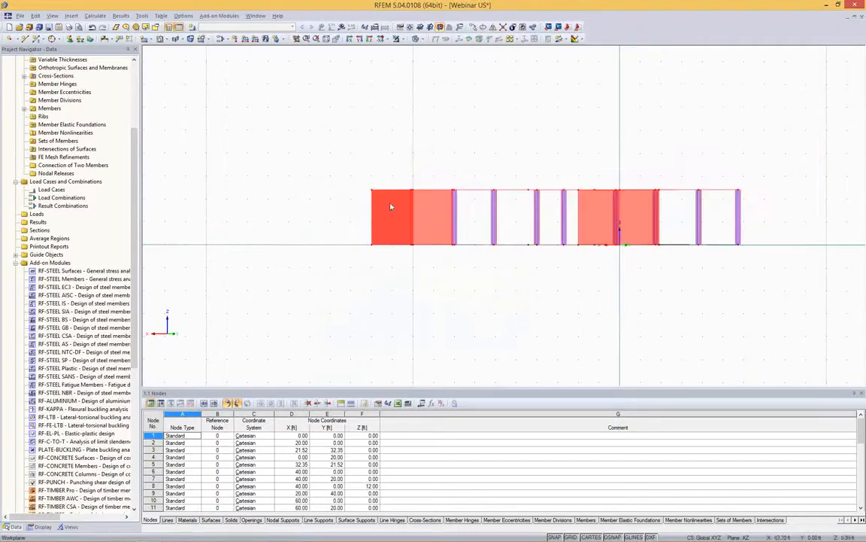
mouse_move(590, 106)
ctrl+middle_down()
mouse_move(584, 115)
mouse_move(601, 119)
ctrl+middle_up()
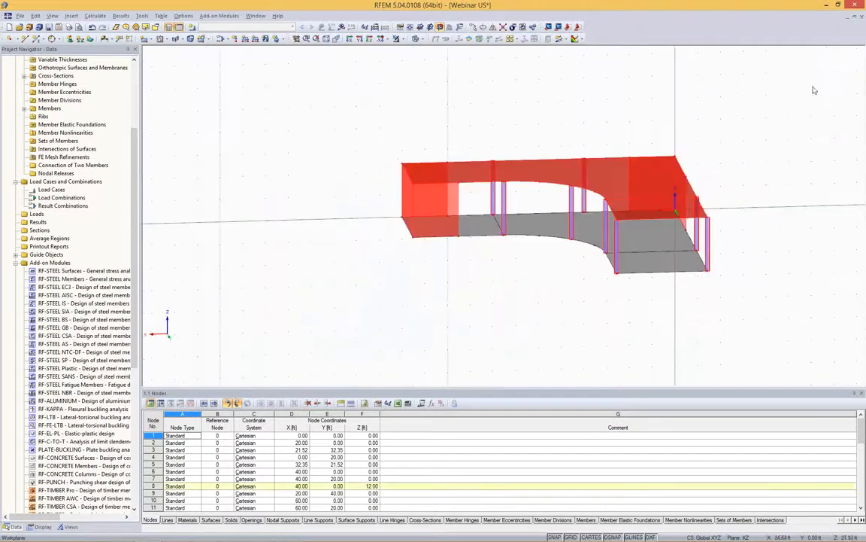
click(473, 28)
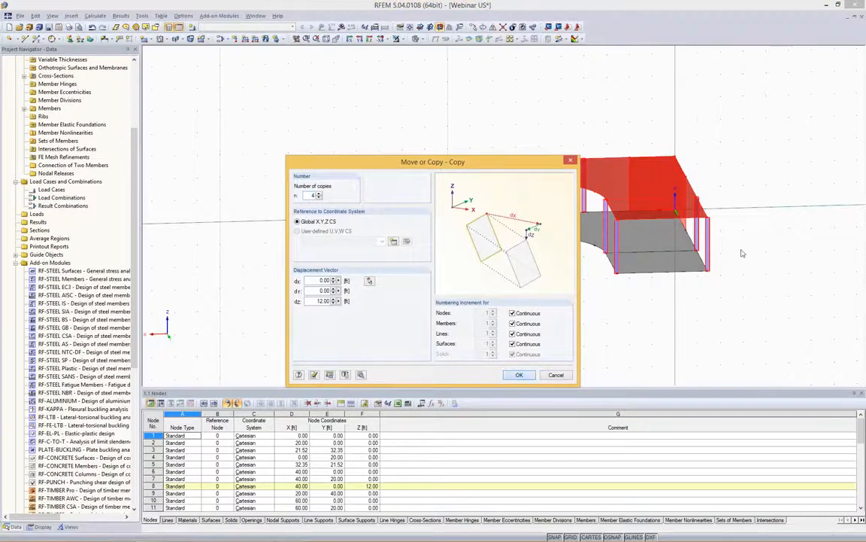
key(Return)
scroll(738, 248, down, 3)
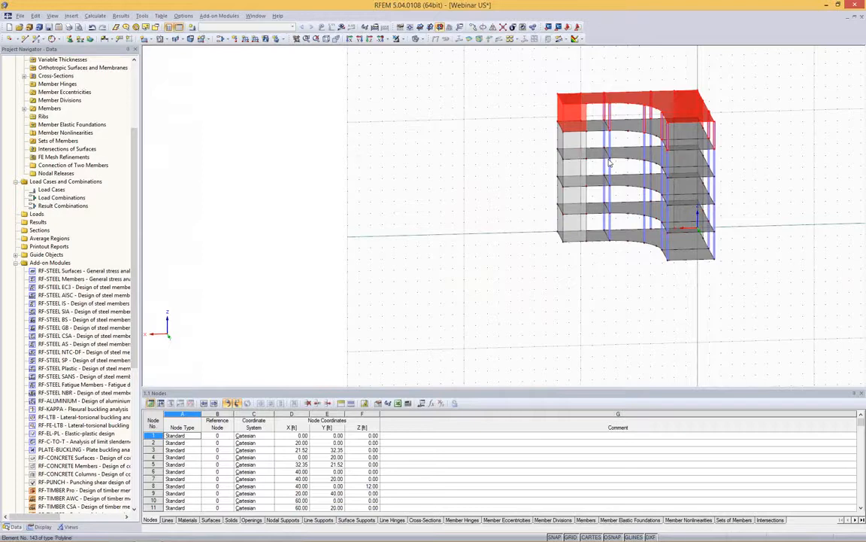
click(694, 297)
Edit the three ground-level slab surfaces together and enable a new surface support for them
ctrl+middle_drag(752, 259, 741, 321)
scroll(714, 305, up, 2)
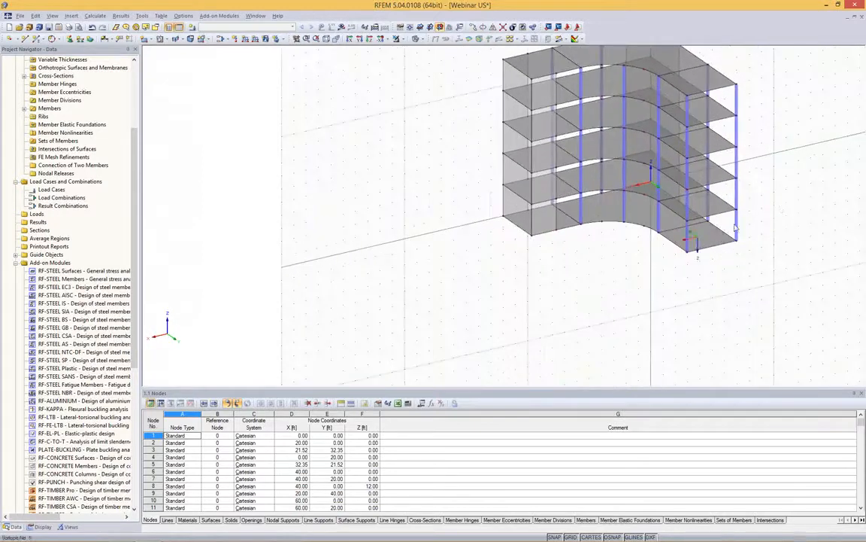
ctrl+middle_drag(778, 204, 473, 308)
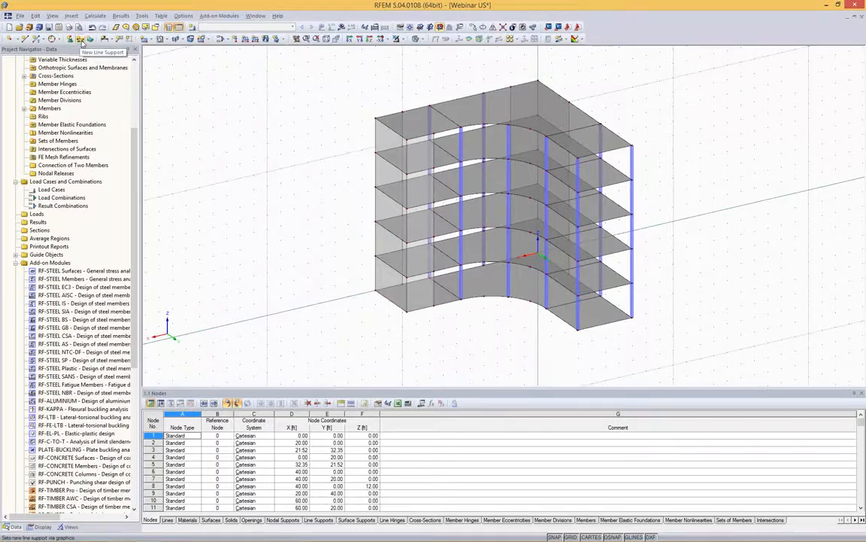
click(90, 40)
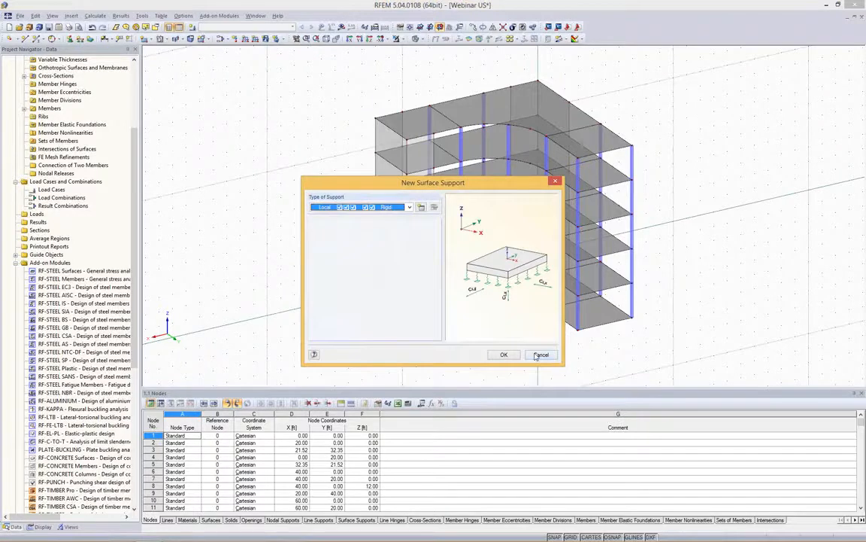
click(538, 356)
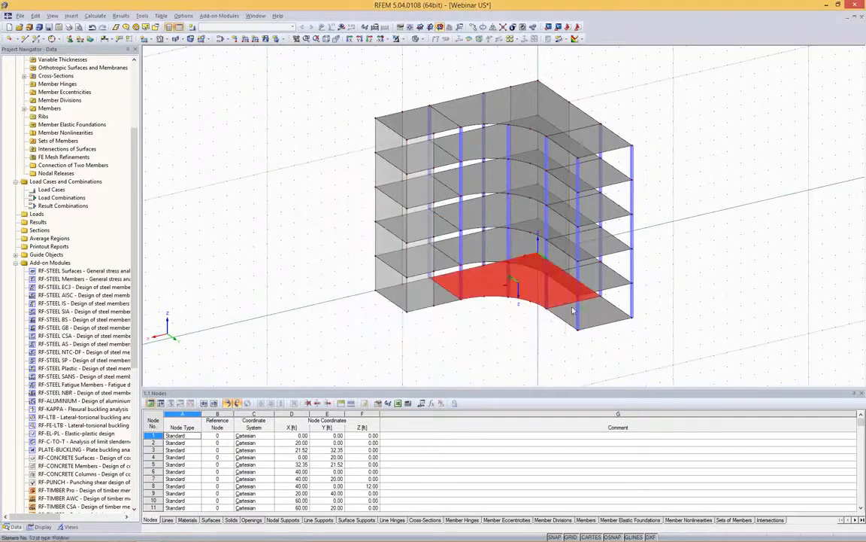
click(442, 301)
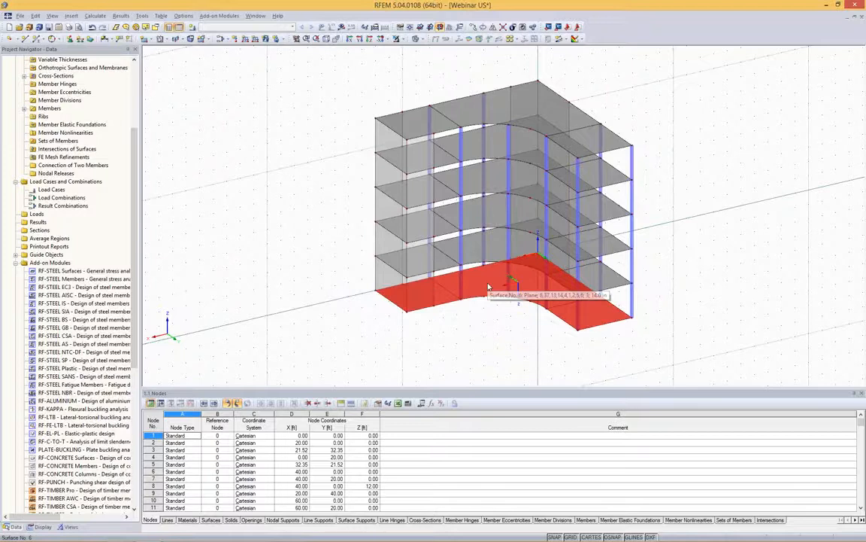
right_click(488, 287)
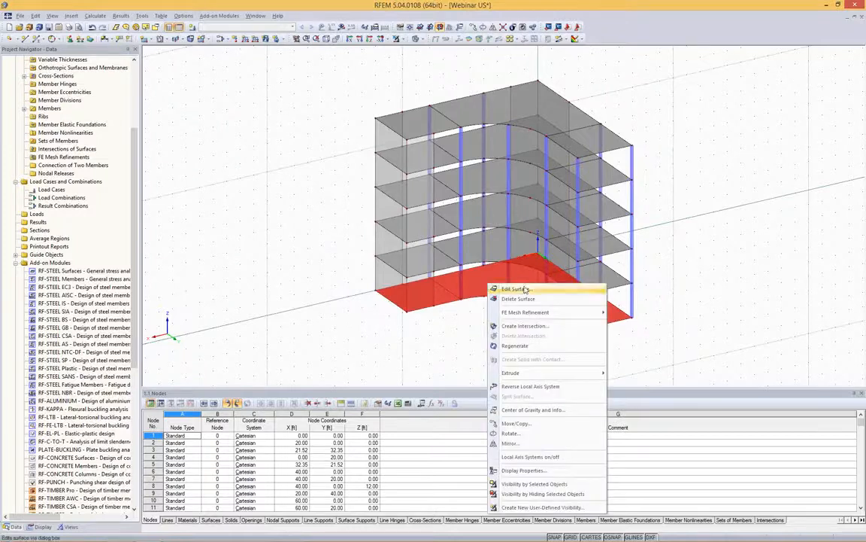
click(529, 287)
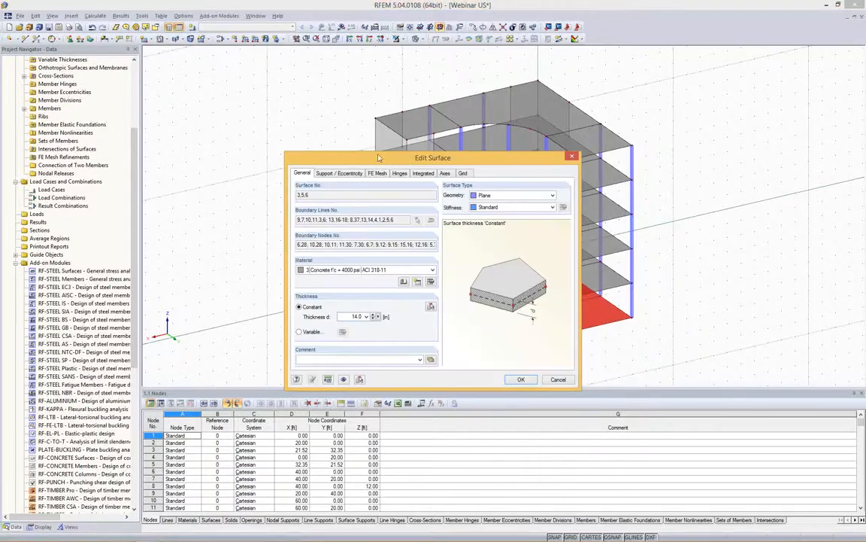
click(338, 173)
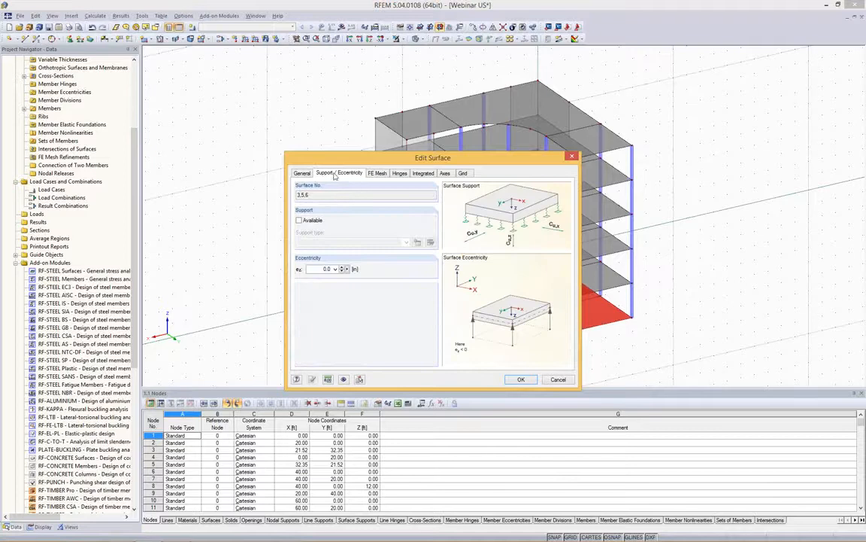
click(301, 221)
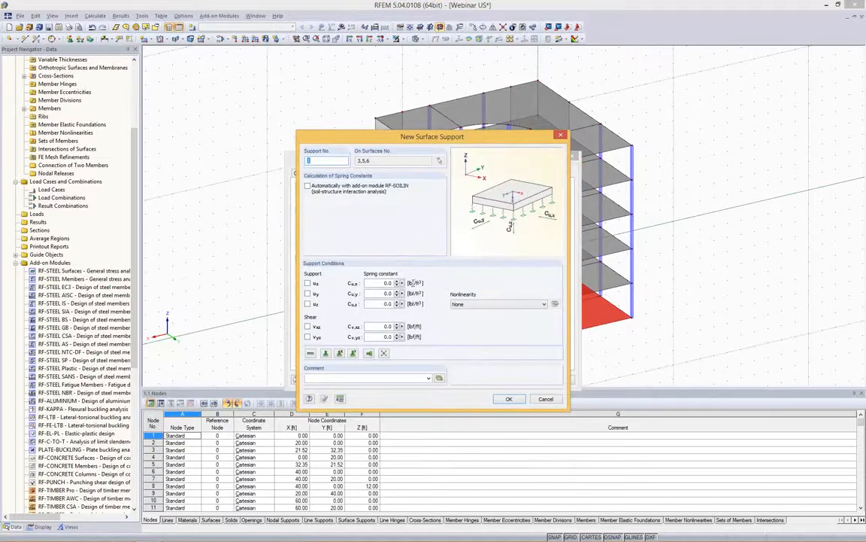
Define the support springs as 31000 lbf/ft³ in x and y, 310000 in z, shear 3100 lbf/ft, failing under negative contact stress in z
drag(384, 283, 430, 286)
double_click(387, 325)
click(482, 304)
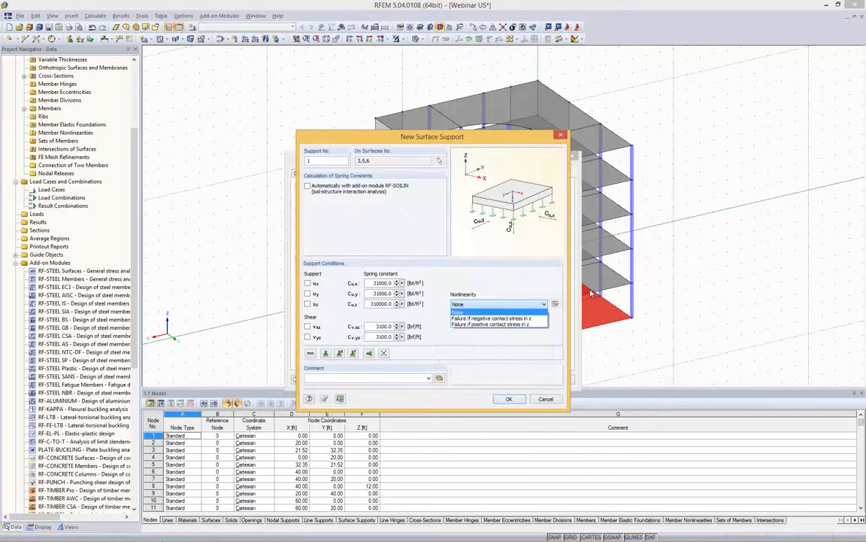
click(511, 319)
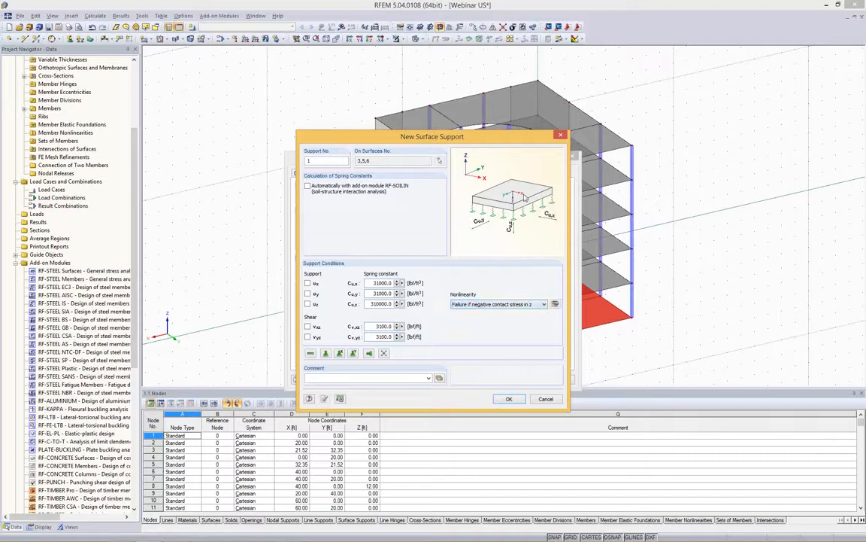
click(508, 404)
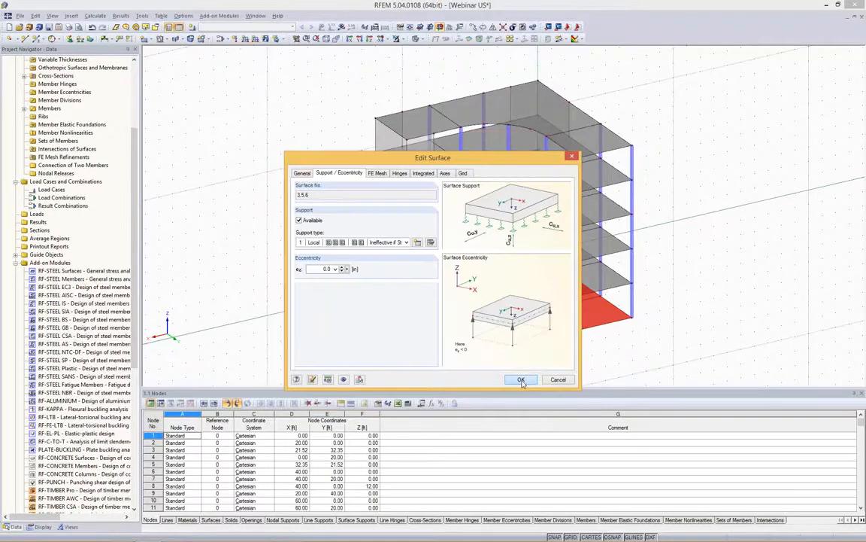
click(521, 380)
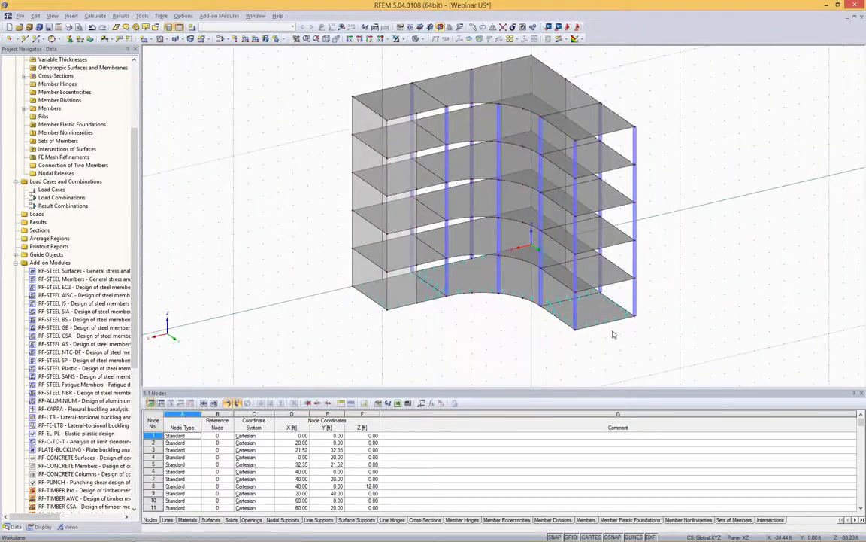
Examine the surface support symbols on each of the three ground-level slab surfaces and the overall model
scroll(614, 334, up, 5)
scroll(332, 251, up, 3)
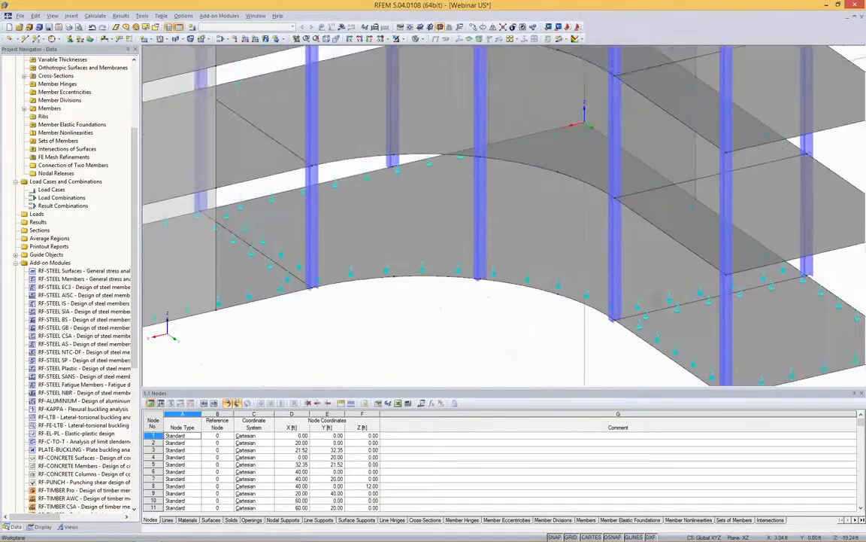
middle_drag(554, 325, 570, 258)
click(639, 240)
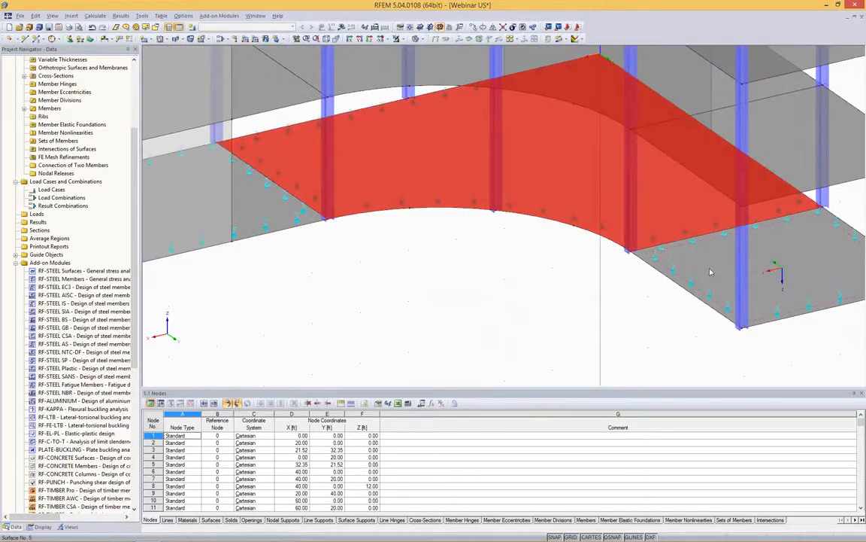
click(710, 272)
click(266, 210)
scroll(390, 280, down, 5)
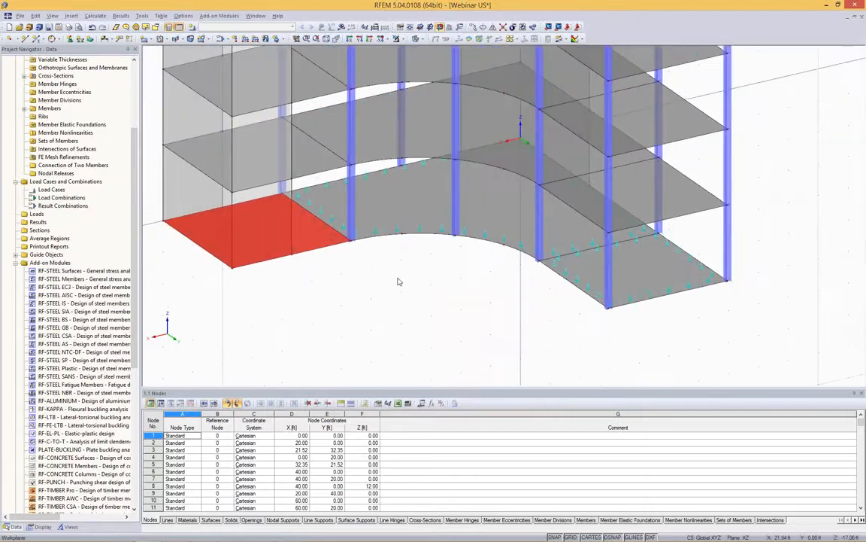
scroll(399, 282, down, 5)
ctrl+middle_drag(566, 311, 361, 106)
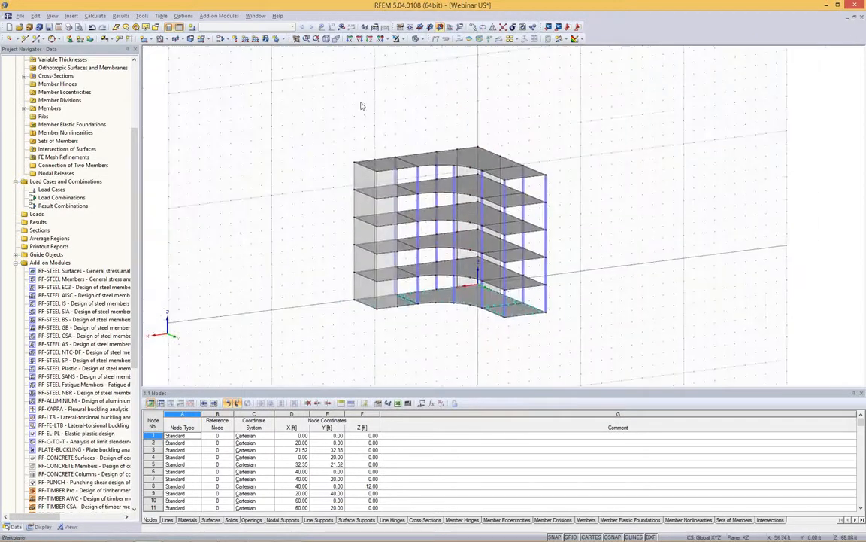
Create the first load case as Self-weight in the Dead action category with self-weight active at factor -1.000 in Z
click(192, 29)
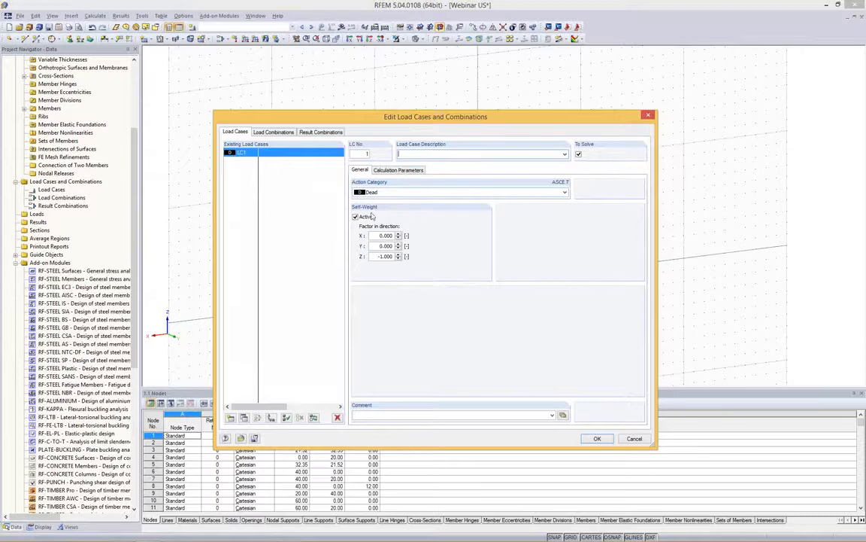
click(564, 153)
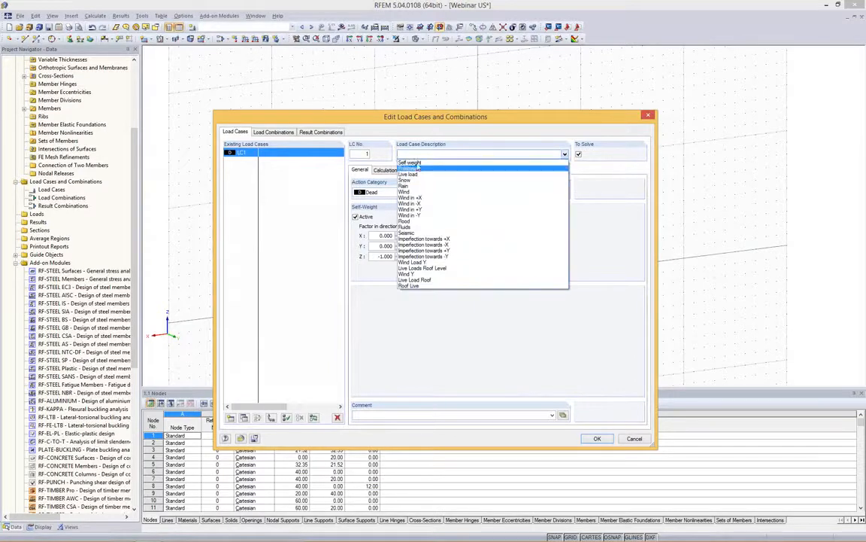
click(410, 162)
click(593, 439)
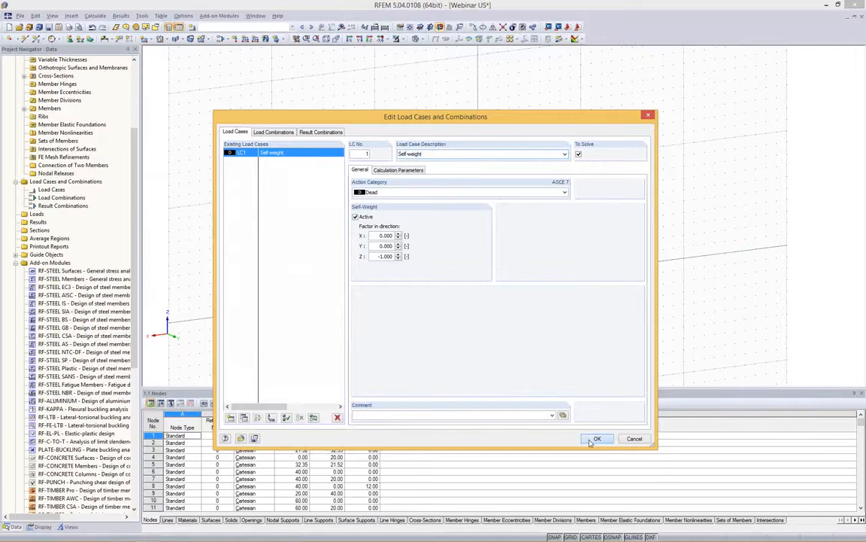
Hide the self-weight load display on the model
click(39, 527)
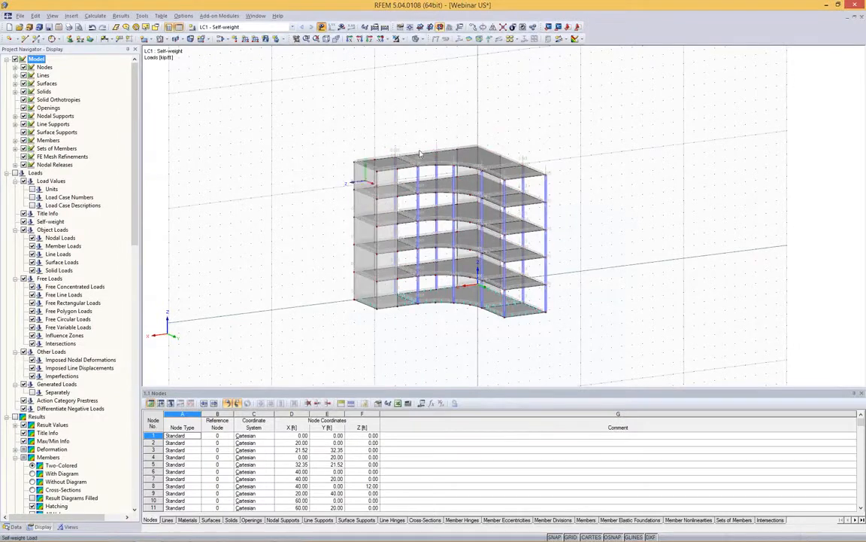
scroll(419, 153, up, 6)
scroll(390, 161, down, 6)
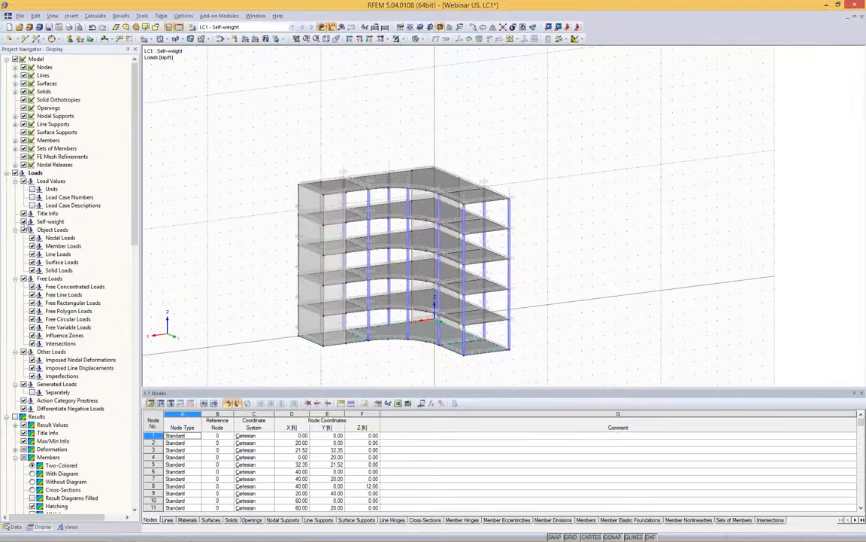
click(31, 222)
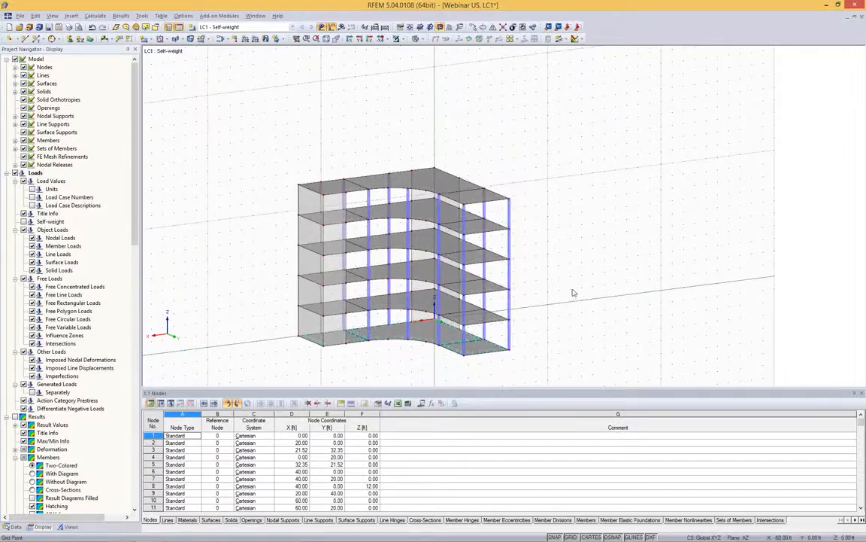
ctrl+middle_drag(573, 324, 579, 288)
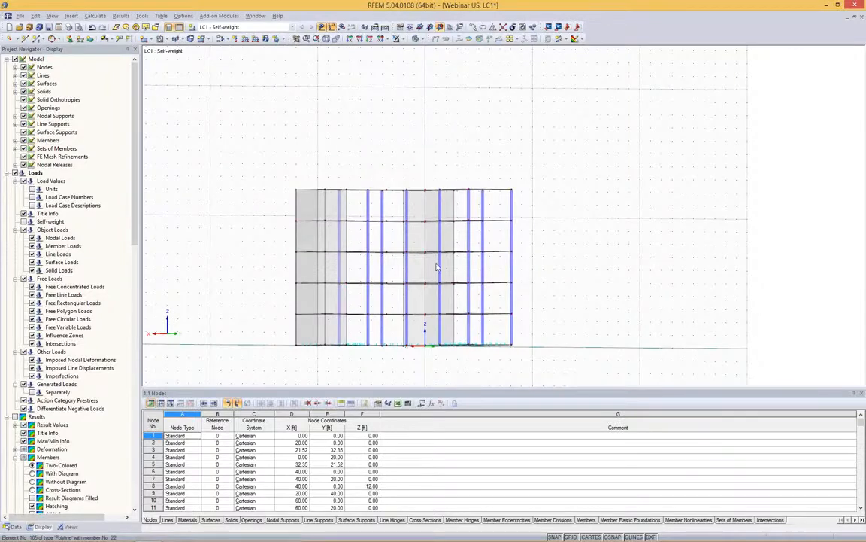
ctrl+middle_drag(412, 143, 382, 186)
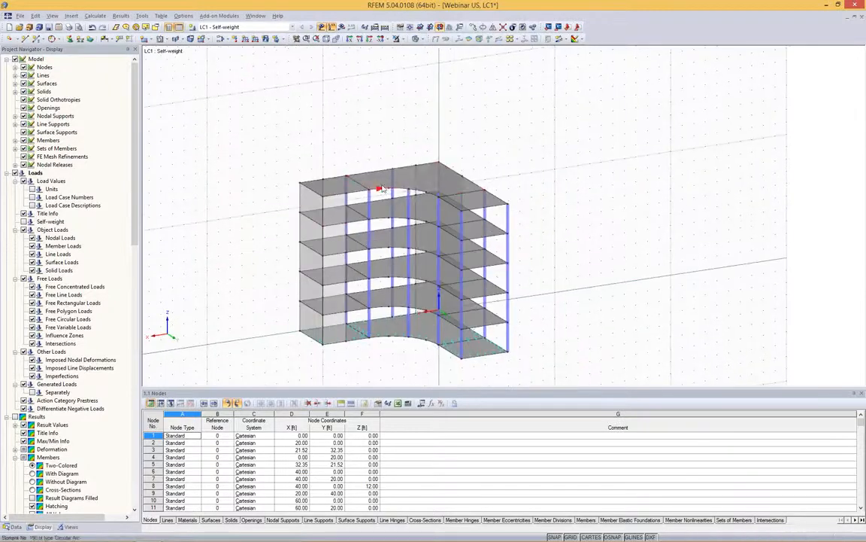
click(382, 186)
click(367, 130)
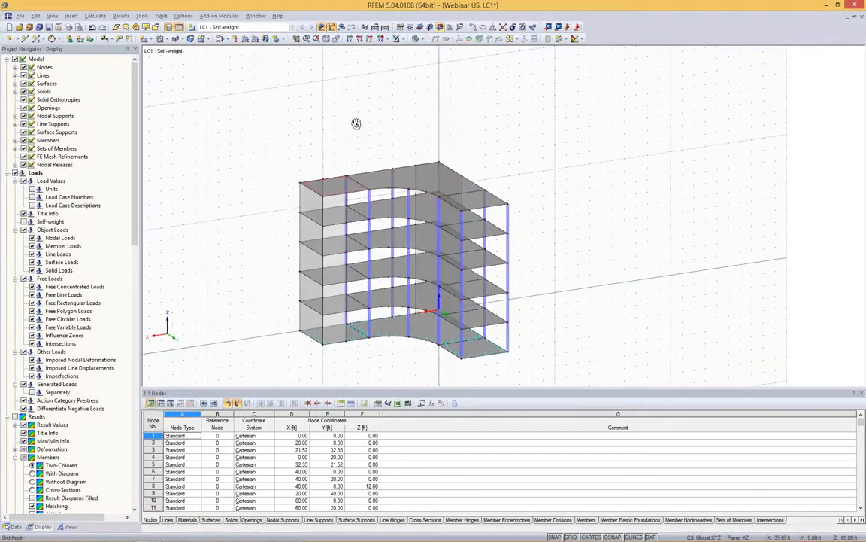
ctrl+middle_drag(369, 106, 362, 155)
click(453, 186)
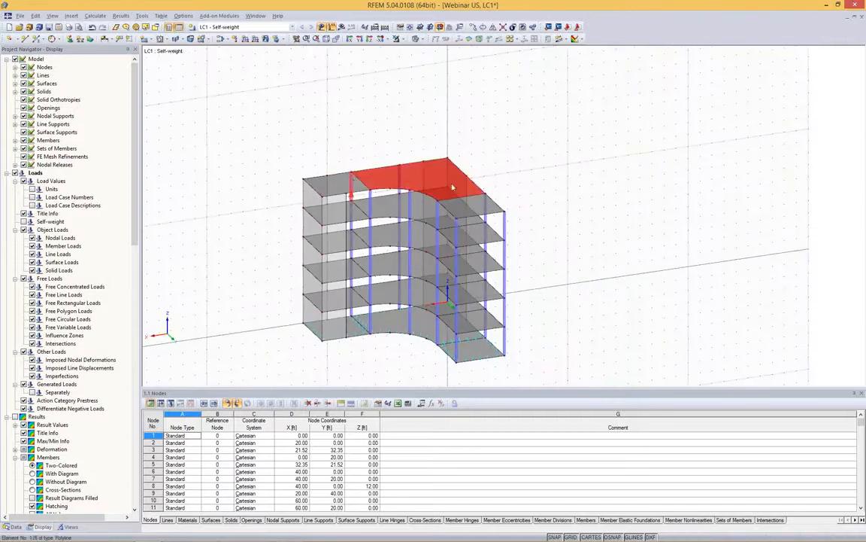
ctrl+click(322, 181)
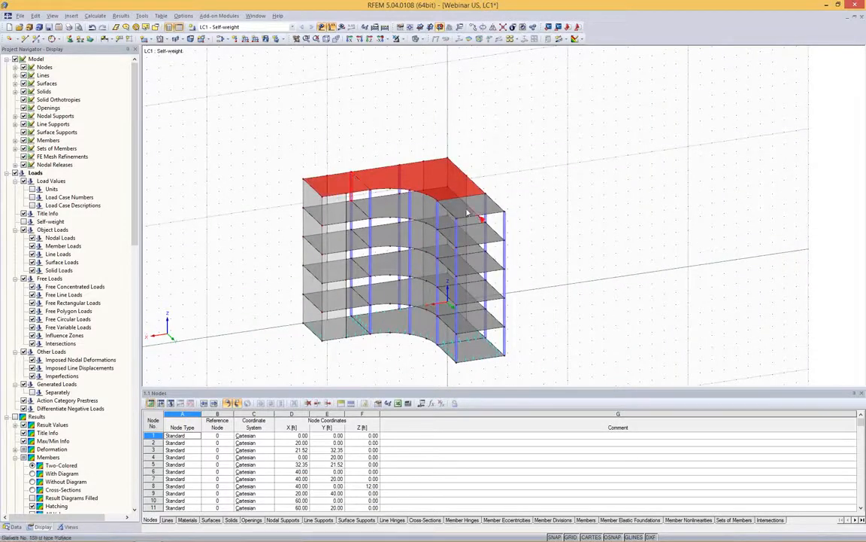
click(461, 136)
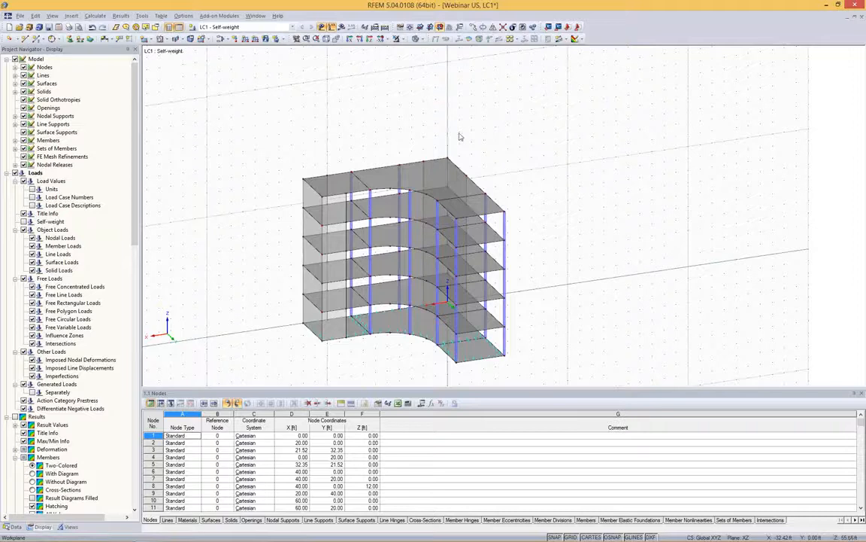
Isolate the 14 in thick surfaces using the generated thickness visibility and select the slabs on all storeys
click(69, 527)
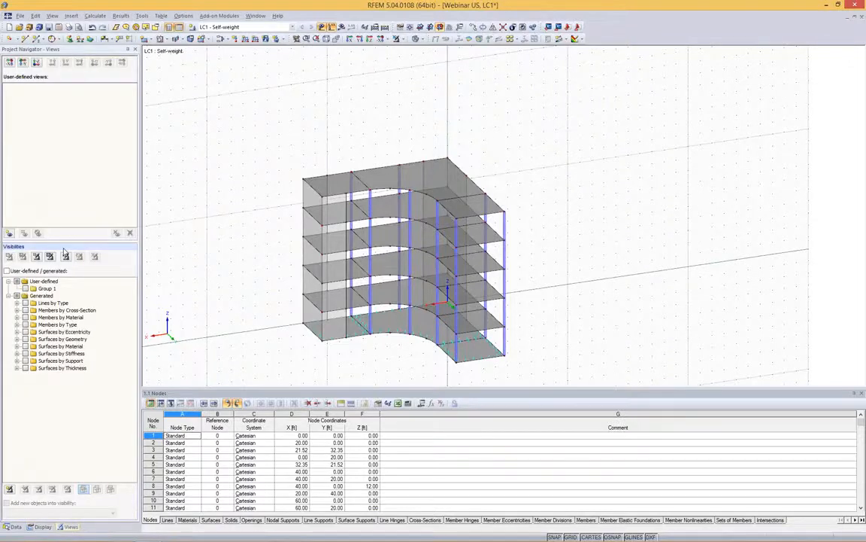
click(16, 368)
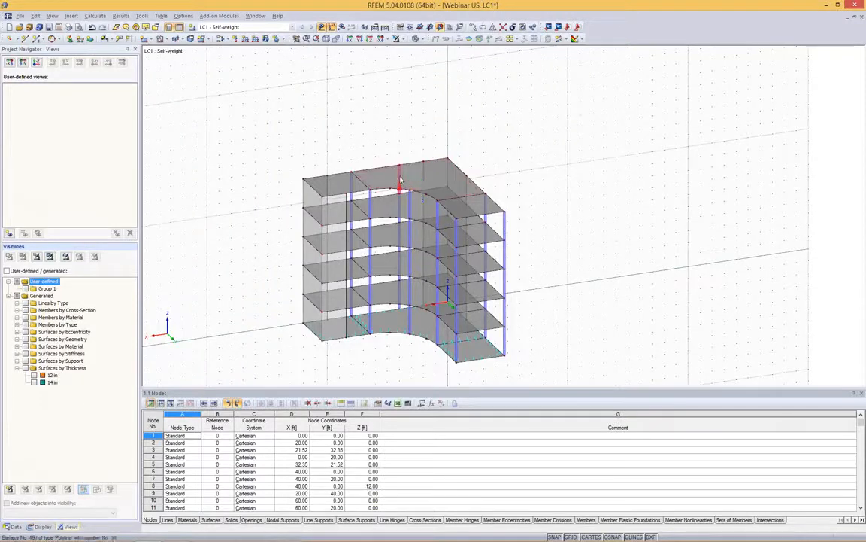
click(33, 382)
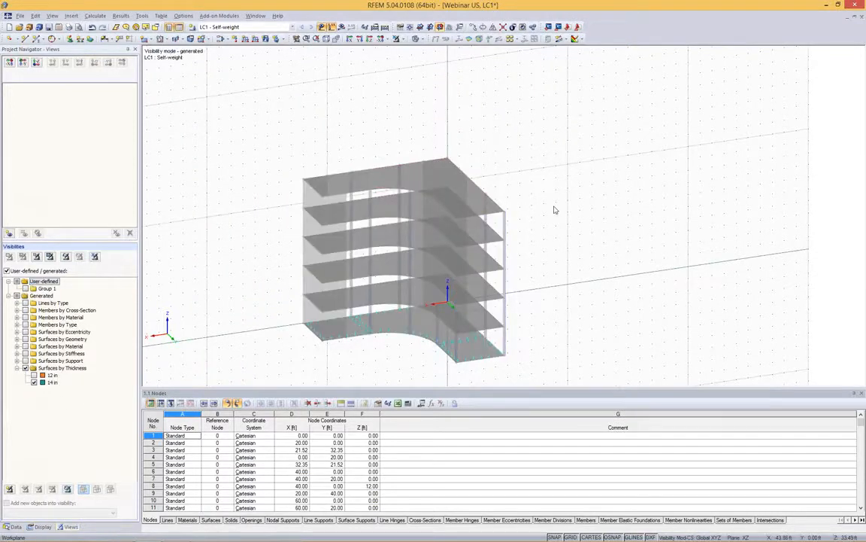
drag(264, 98, 672, 343)
mouse_move(625, 242)
ctrl+middle_down()
mouse_move(642, 190)
mouse_move(620, 227)
mouse_move(628, 226)
ctrl+middle_up()
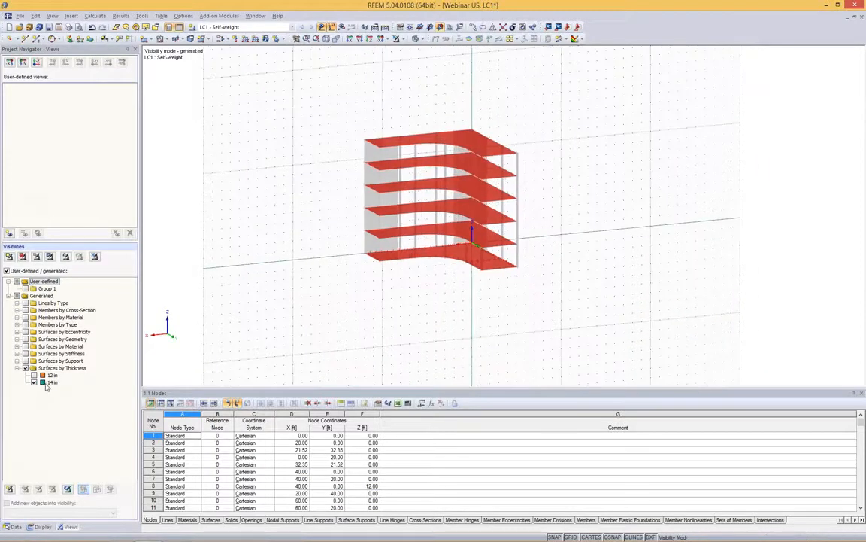
scroll(499, 122, up, 1)
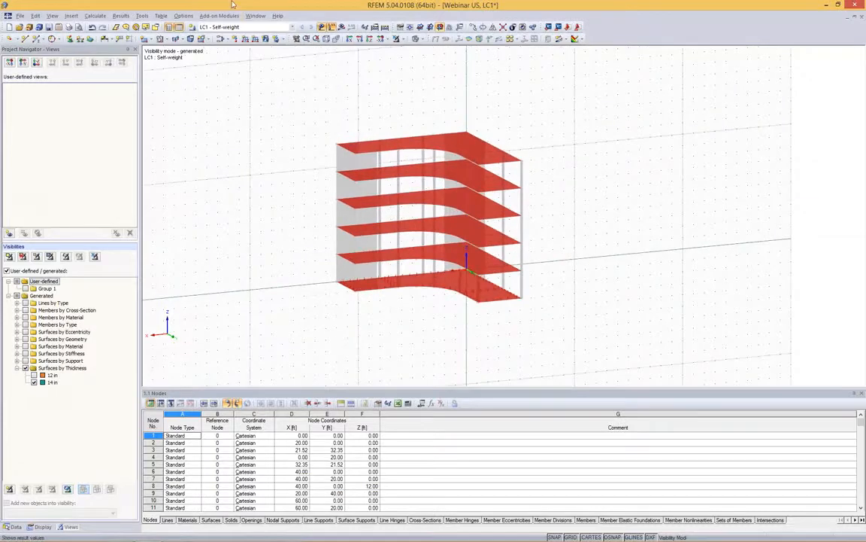
Switch the area load unit to ksf and apply a uniform downward surface load of 0.060 ksf in global ZL to the selected slabs
click(266, 38)
click(504, 274)
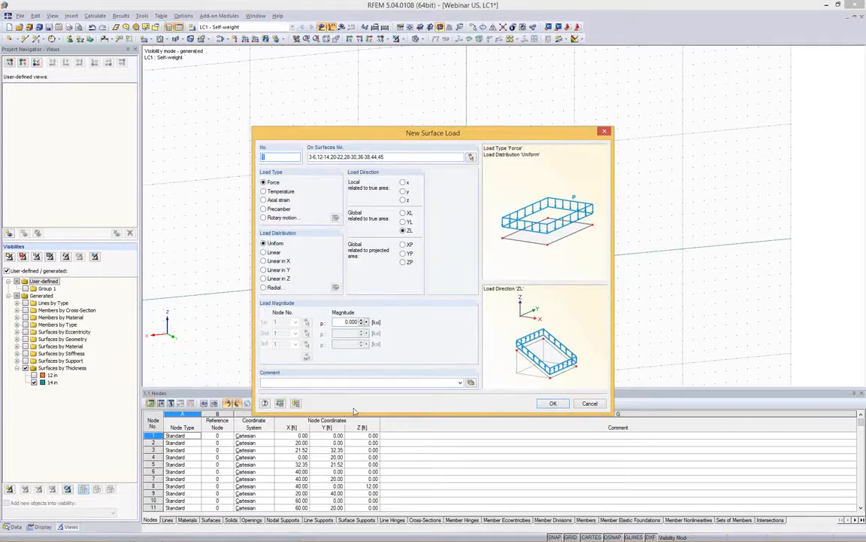
click(280, 403)
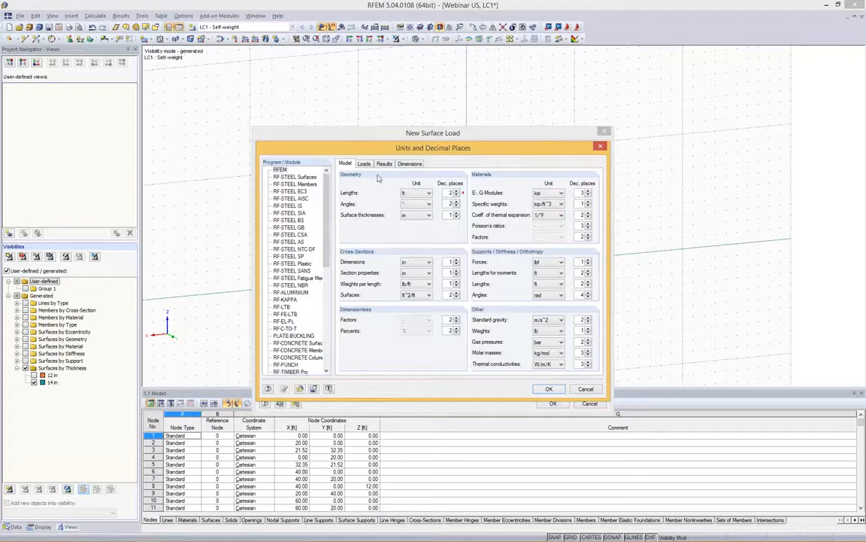
click(365, 165)
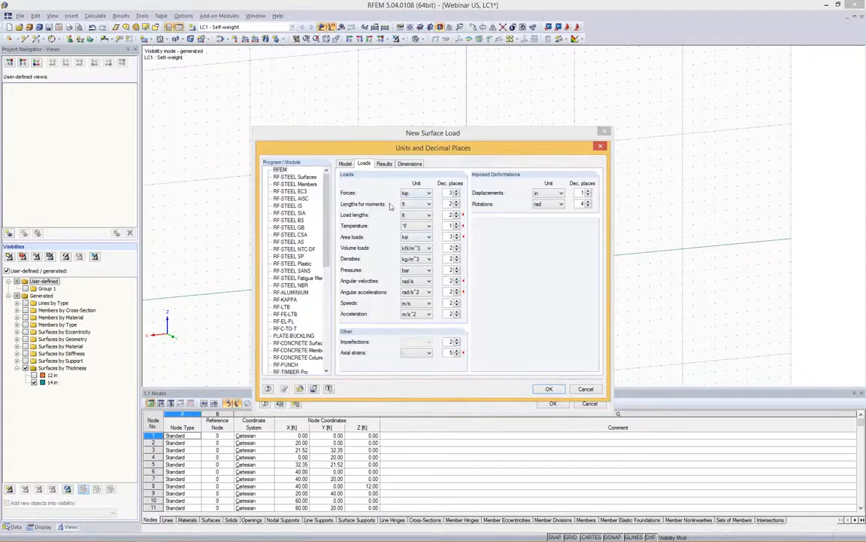
click(420, 238)
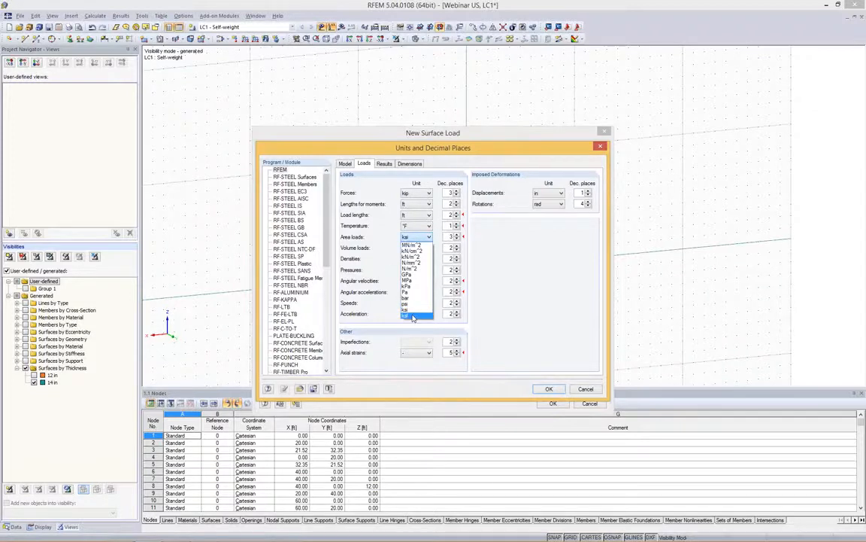
click(412, 316)
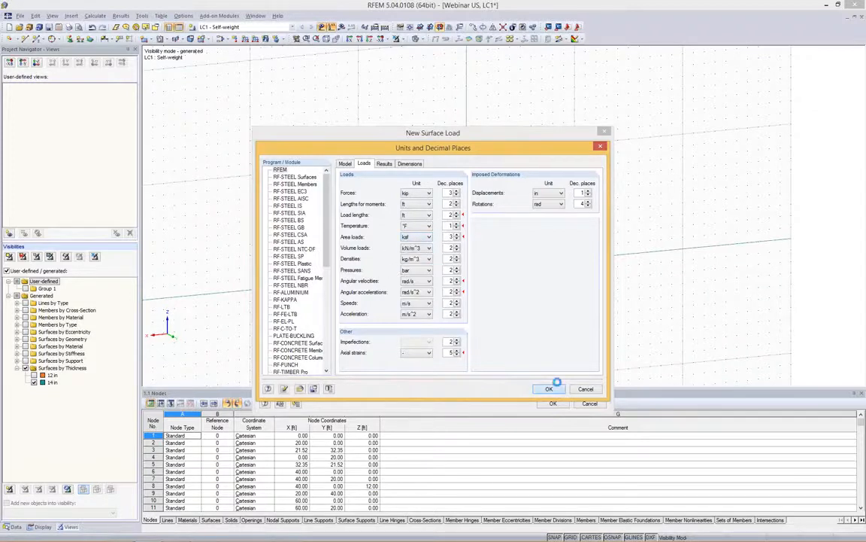
click(549, 389)
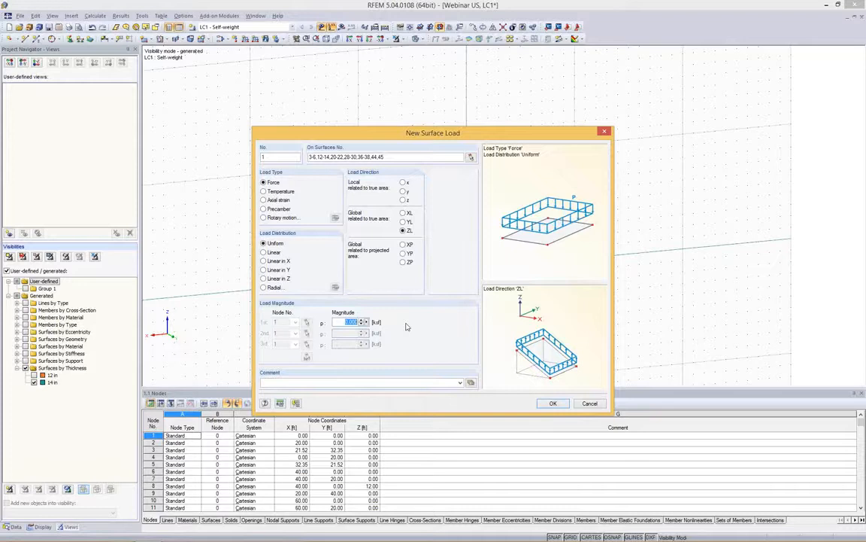
key(BackSpace)
click(554, 404)
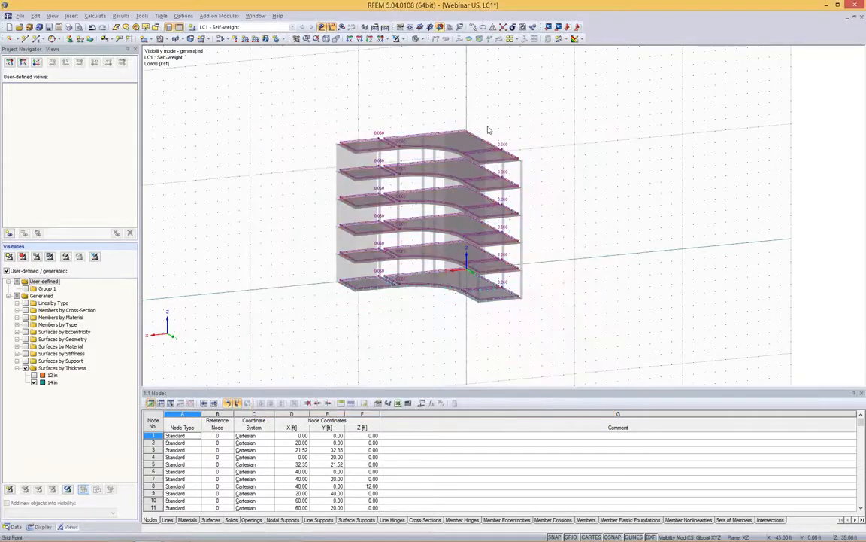
Increase the display size of the surface load symbols on the uppermost slab and check the loads on all storeys
scroll(491, 138, up, 3)
scroll(491, 139, up, 3)
right_click(497, 172)
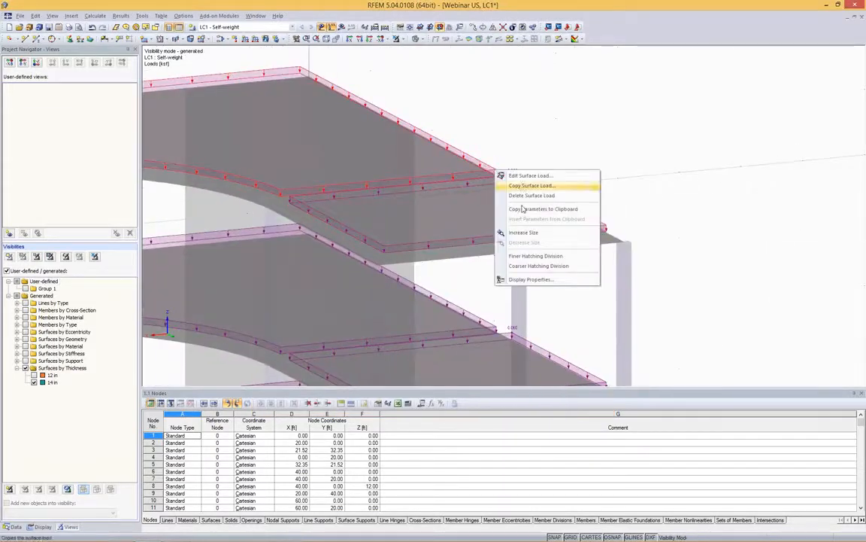
click(523, 234)
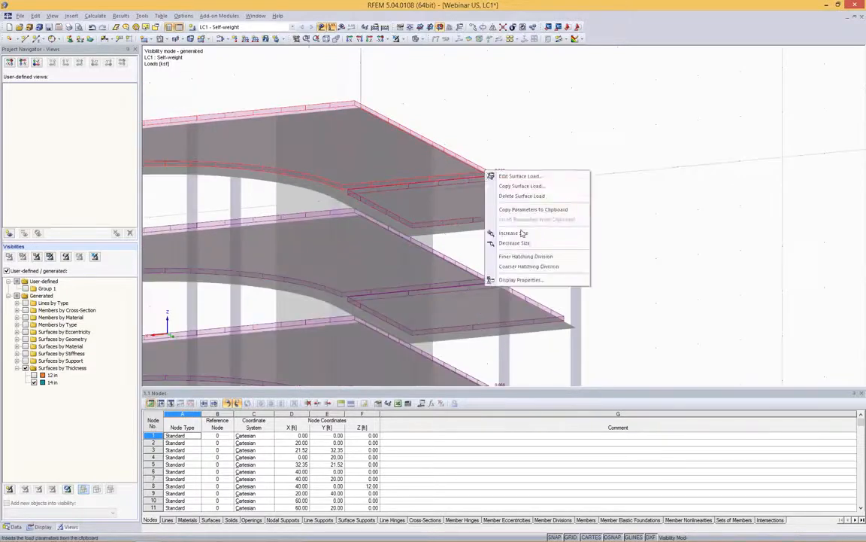
click(523, 234)
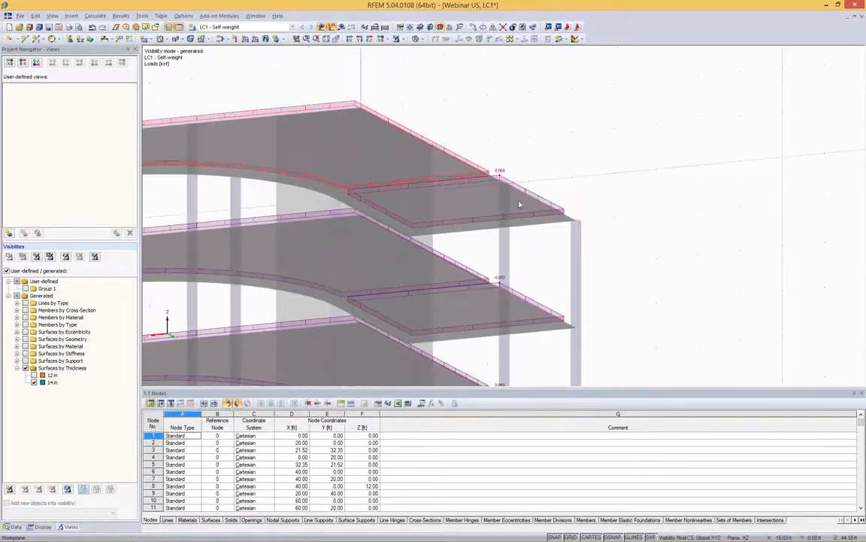
right_click(490, 171)
click(512, 125)
scroll(457, 206, down, 3)
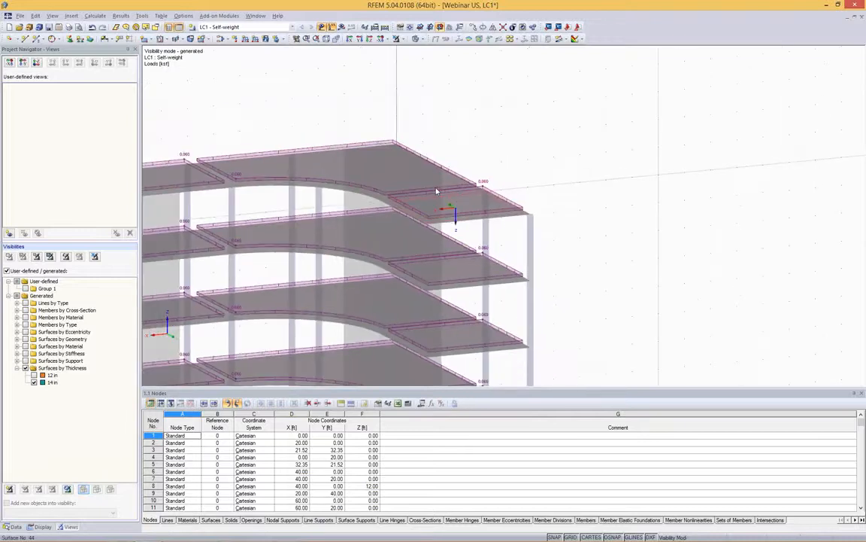
scroll(327, 189, down, 1)
scroll(328, 189, down, 3)
middle_drag(231, 98, 308, 97)
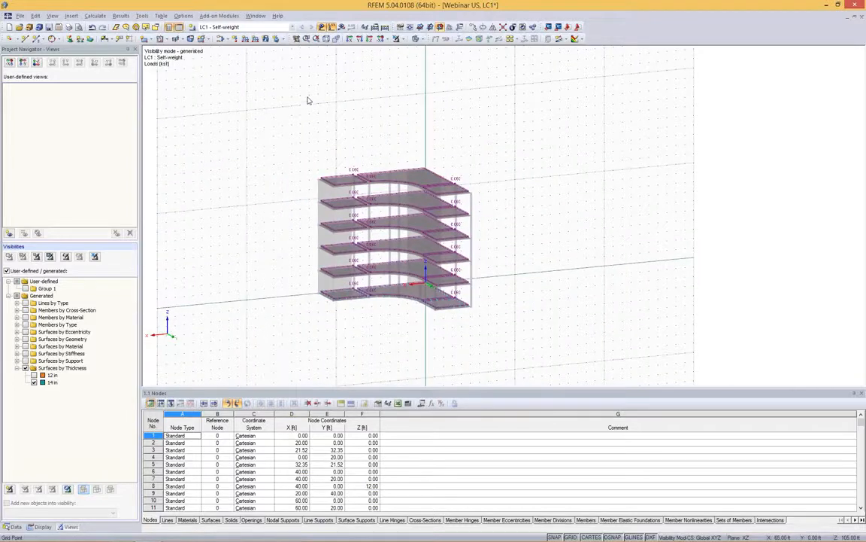
scroll(308, 102, up, 1)
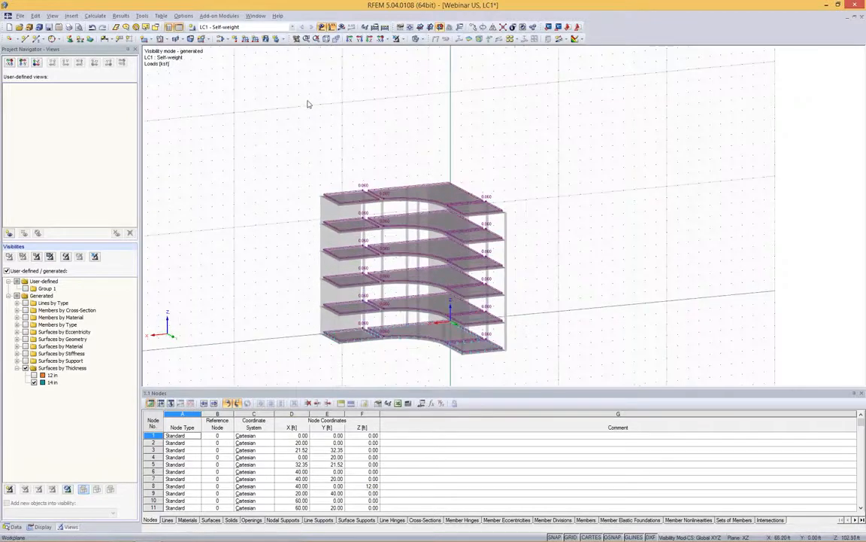
Create a second load case described as Live load with the Live action category
click(192, 27)
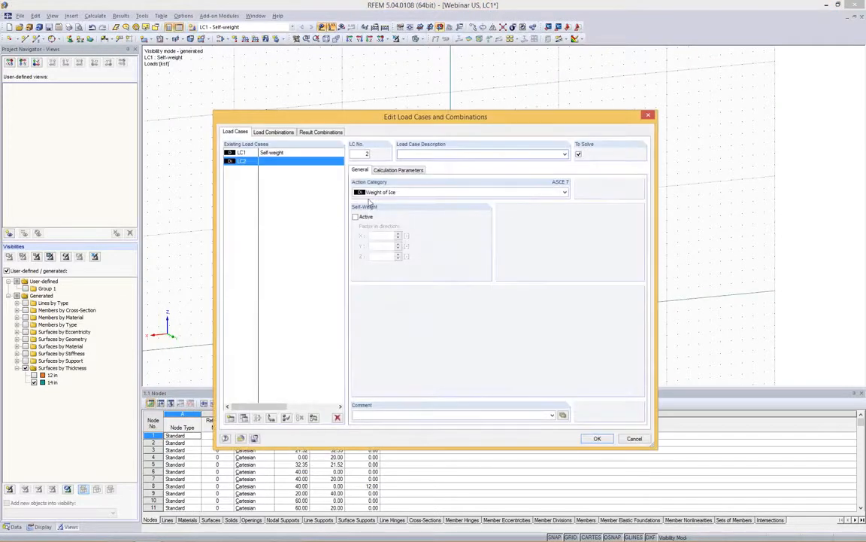
click(374, 192)
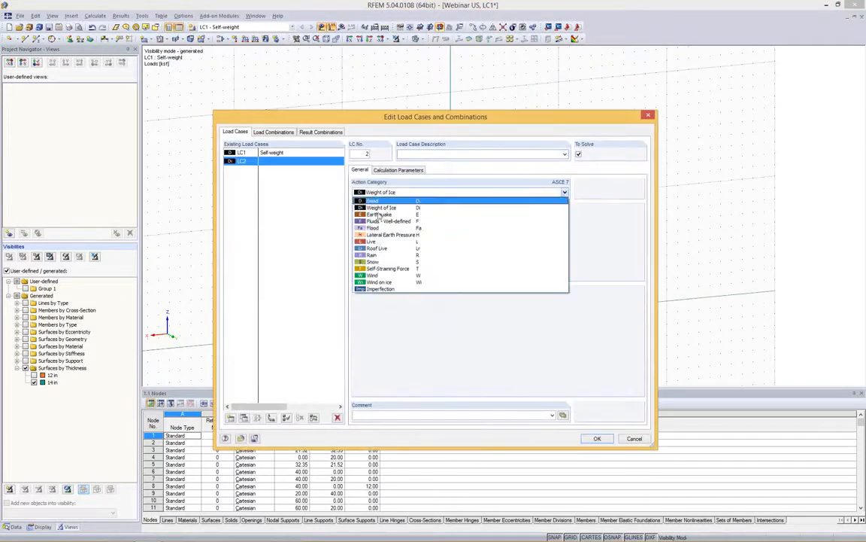
click(381, 241)
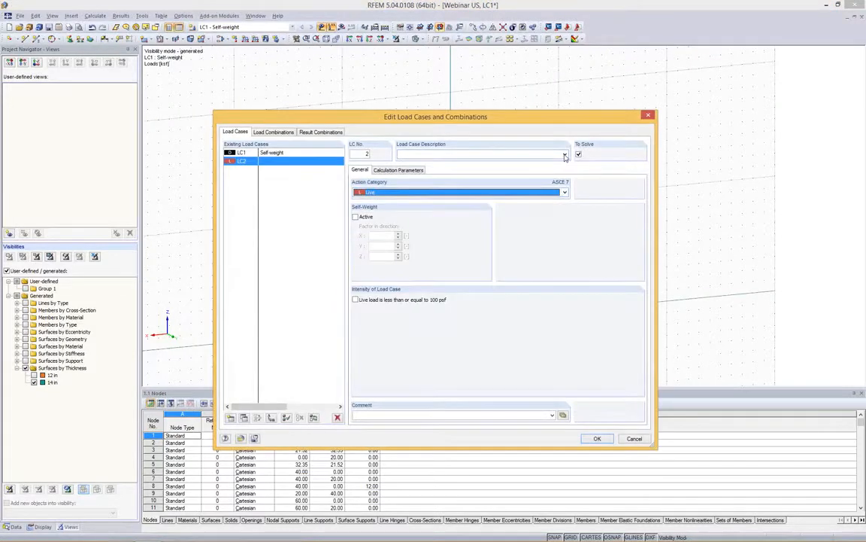
click(508, 153)
click(434, 174)
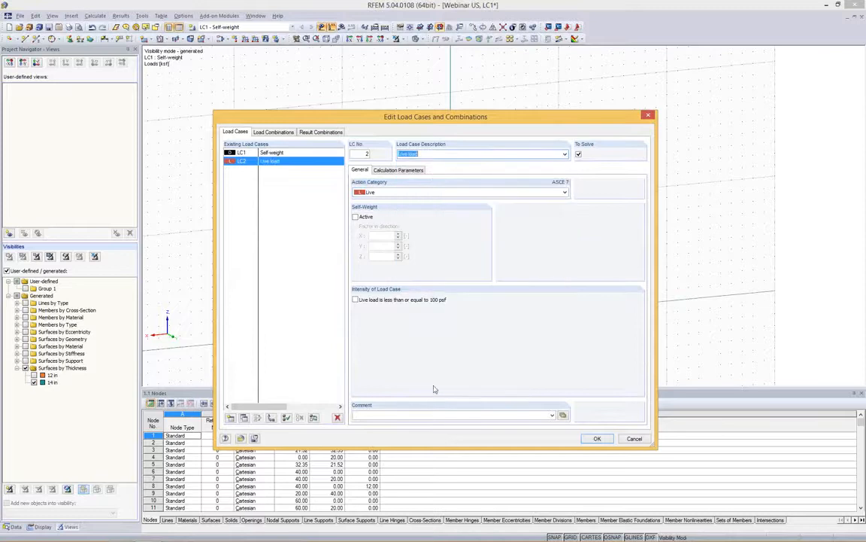
click(597, 439)
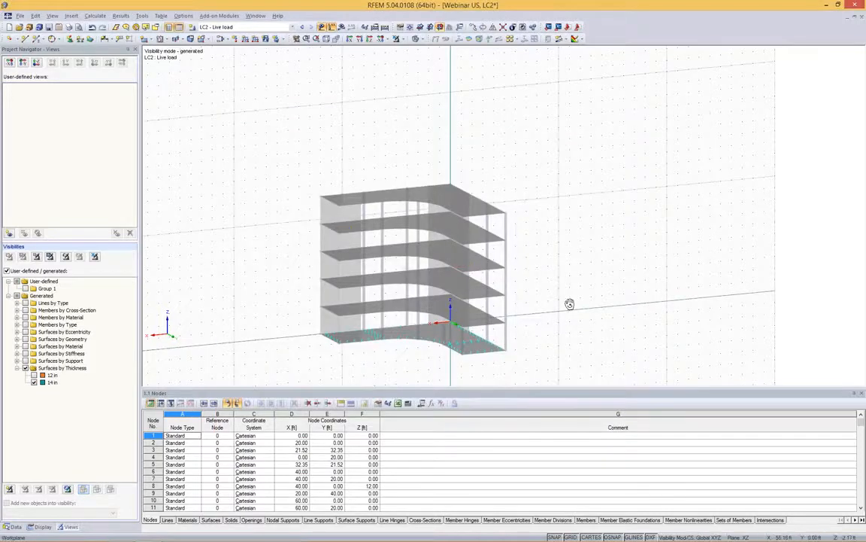
Apply a uniform downward surface load of 0.100 ksf in global ZL to all slabs below the roof in the Live load case
ctrl+middle_drag(569, 304, 572, 287)
drag(296, 219, 595, 364)
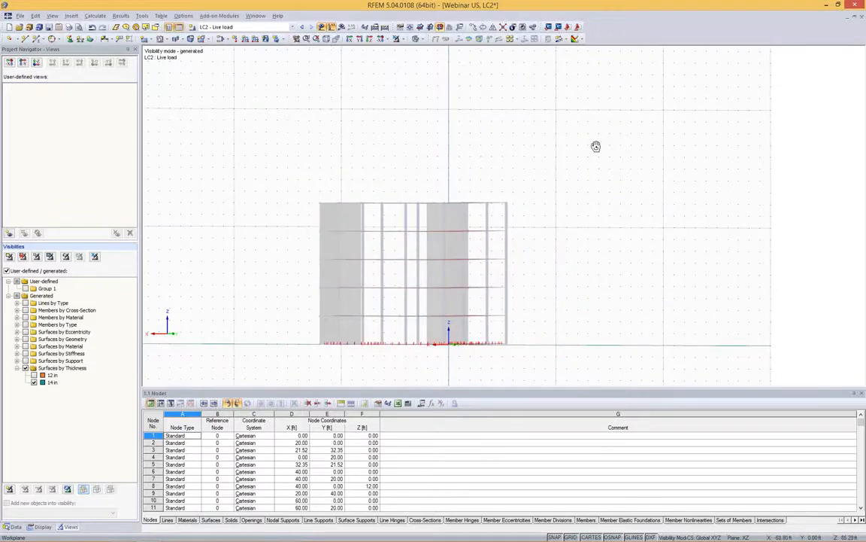
ctrl+middle_drag(596, 147, 543, 200)
ctrl+middle_drag(282, 139, 361, 132)
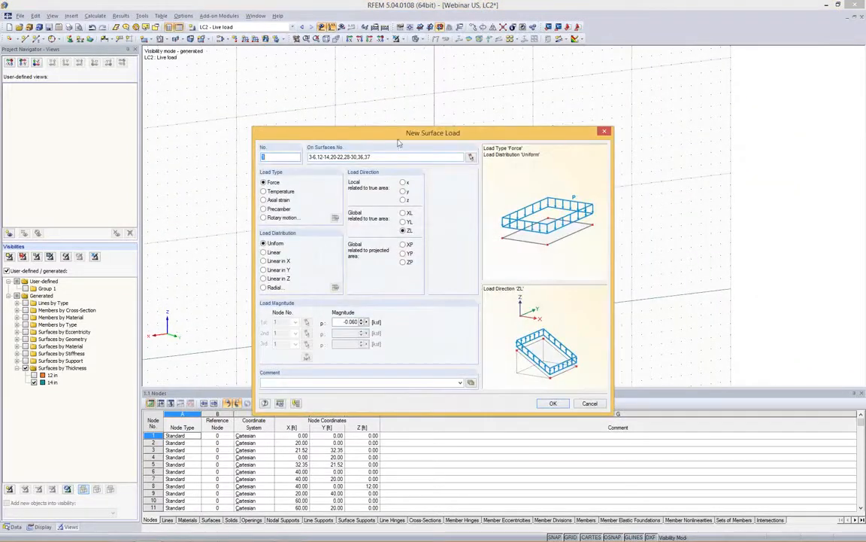
drag(423, 134, 656, 101)
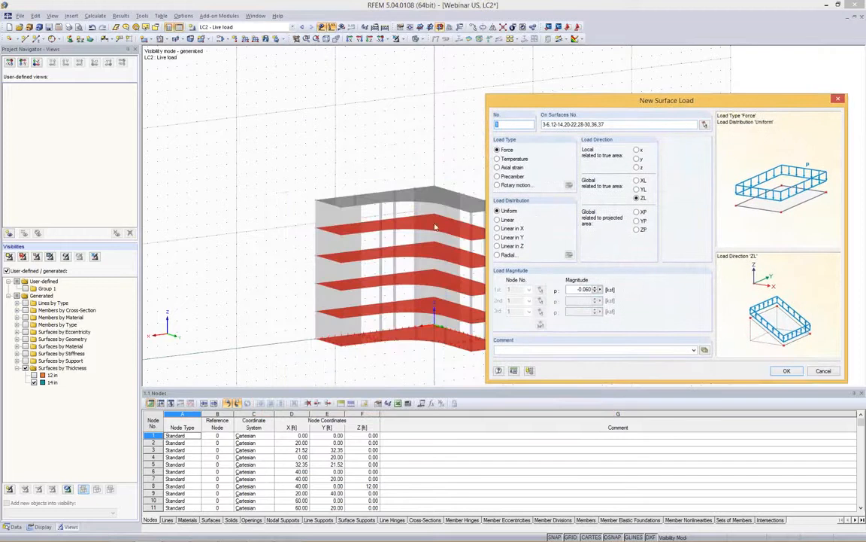
drag(606, 126, 549, 125)
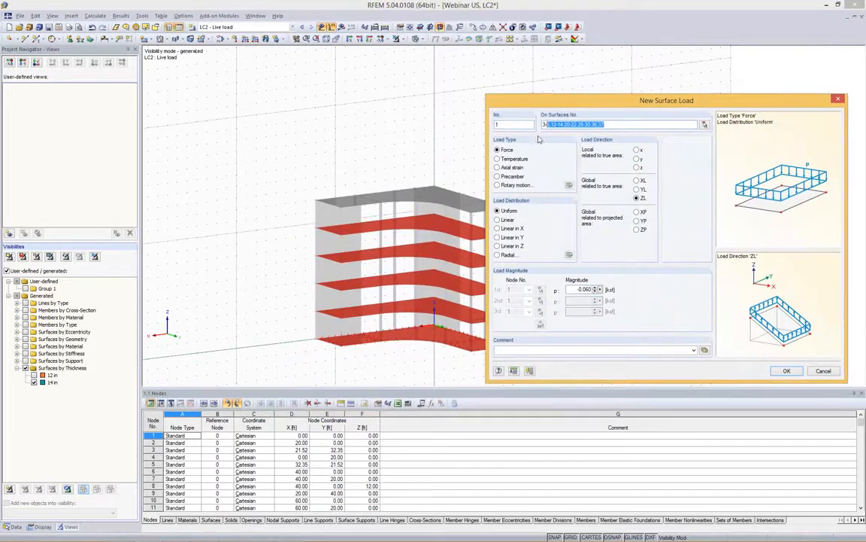
double_click(584, 288)
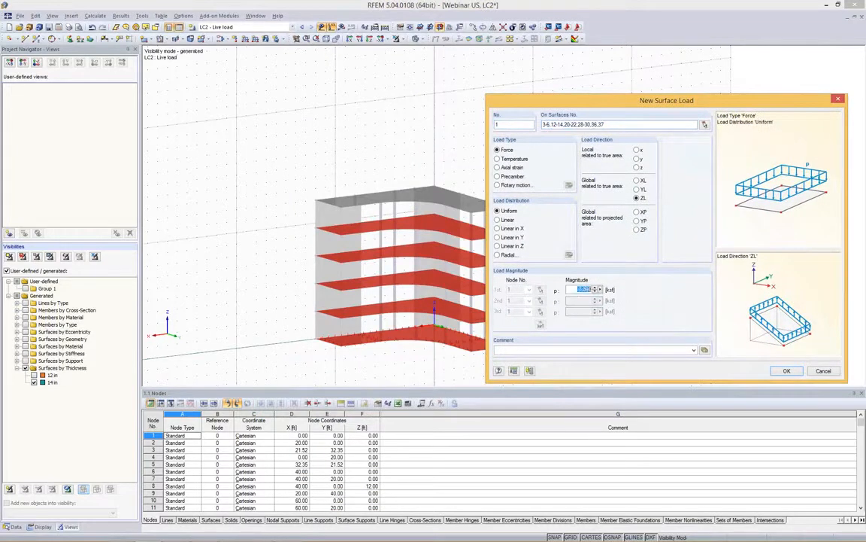
key(BackSpace)
click(786, 371)
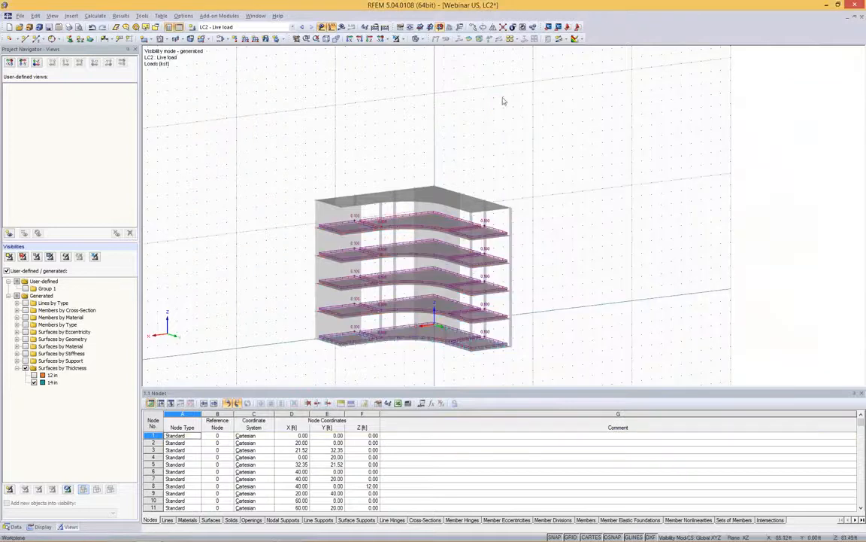
Create a third load case described as Live load Roof with the Roof Live action category
click(193, 27)
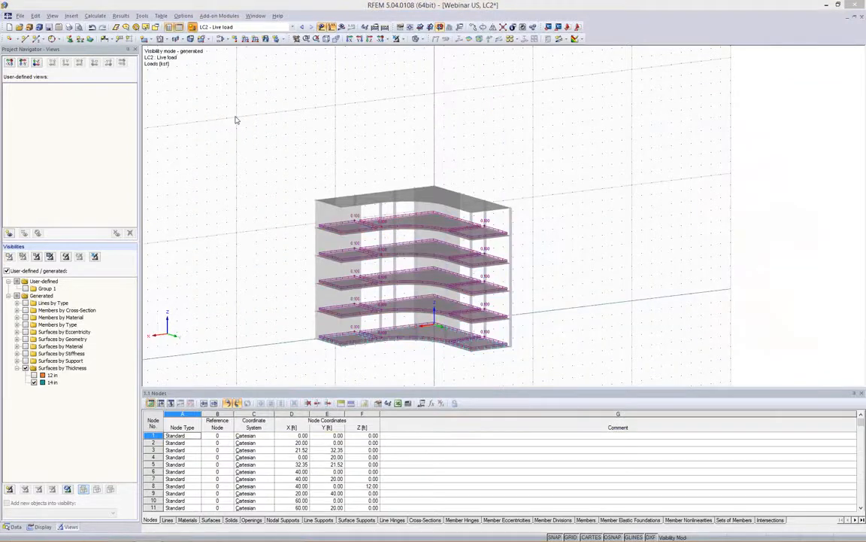
click(399, 192)
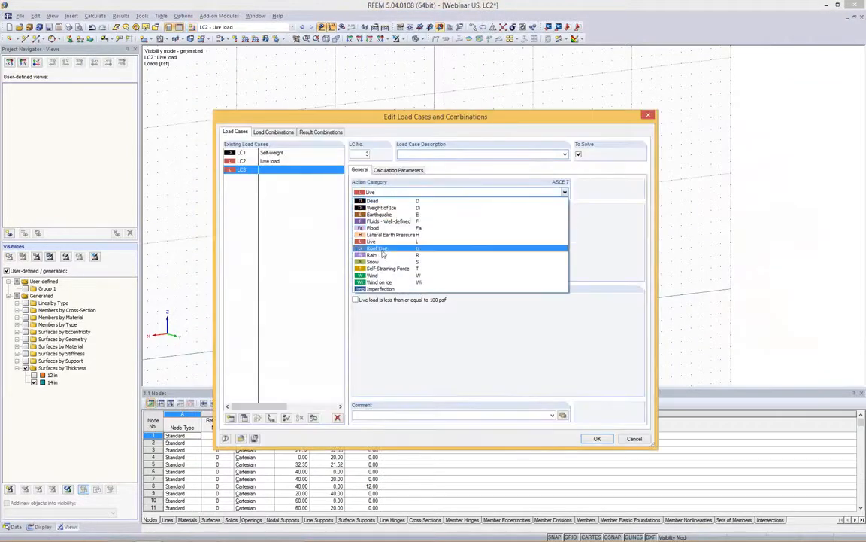
click(381, 249)
click(564, 156)
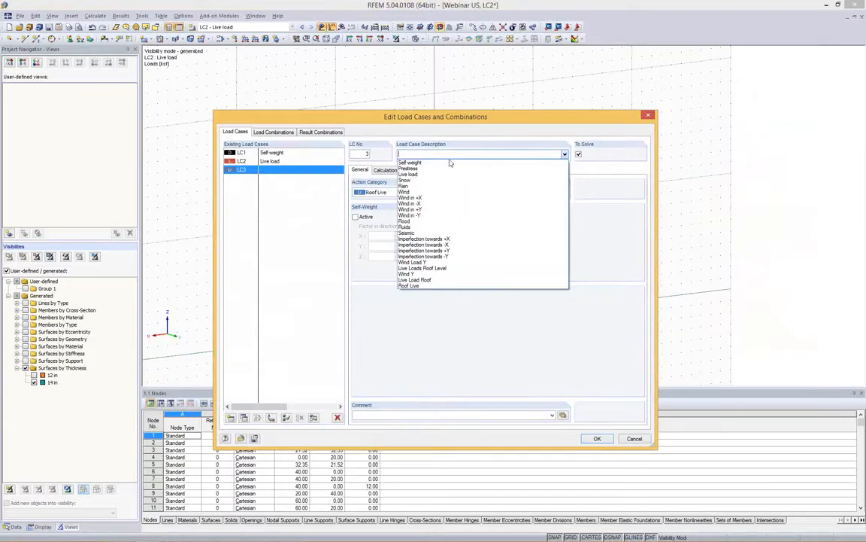
click(426, 161)
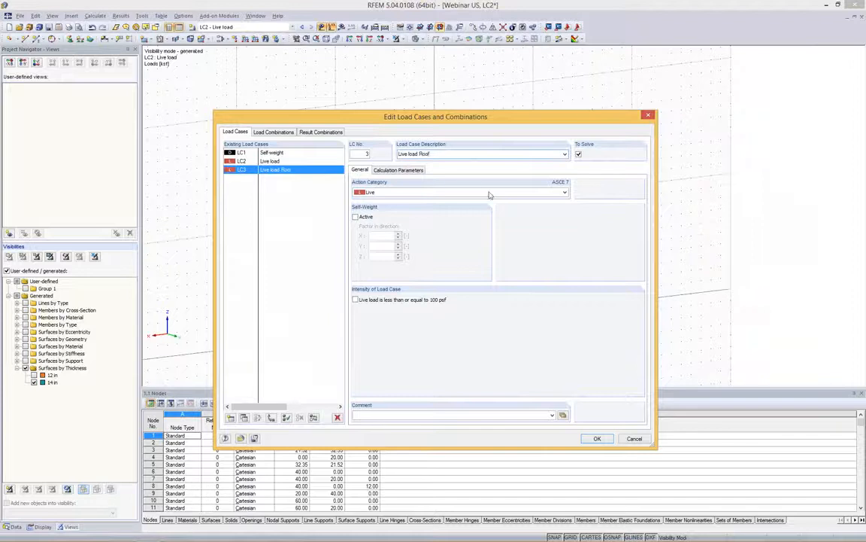
click(565, 194)
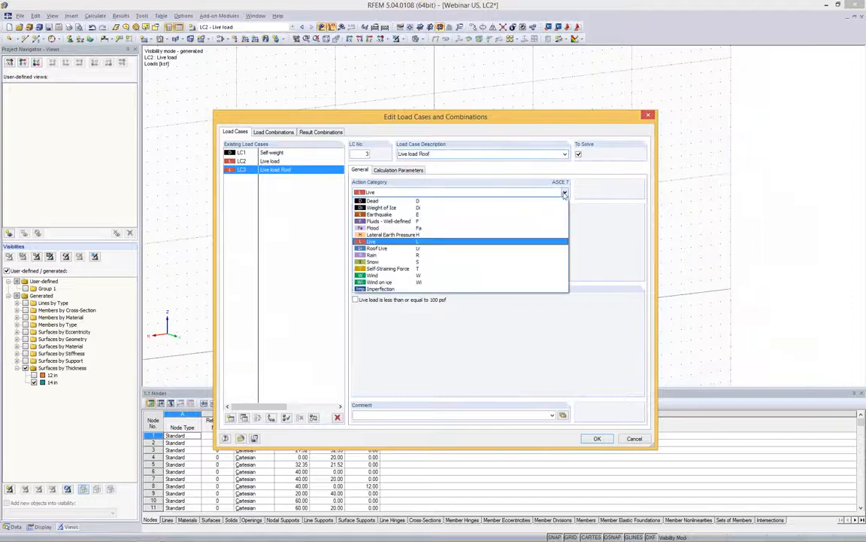
click(381, 249)
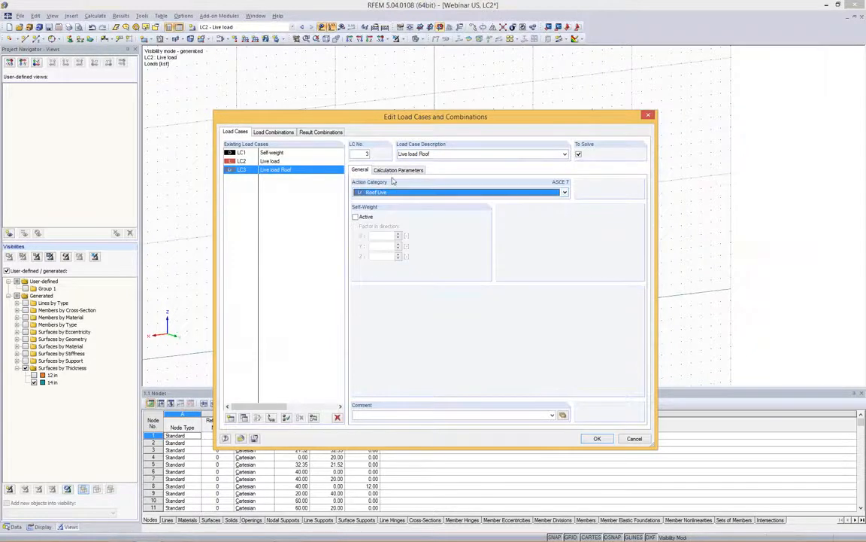
click(597, 439)
Select the roof slab surfaces and apply a uniform downward surface load of 0.070 ksf in global ZL
mouse_move(433, 118)
ctrl+middle_down()
mouse_move(428, 131)
mouse_move(439, 106)
ctrl+middle_up()
drag(269, 153, 554, 216)
ctrl+middle_drag(583, 138, 617, 173)
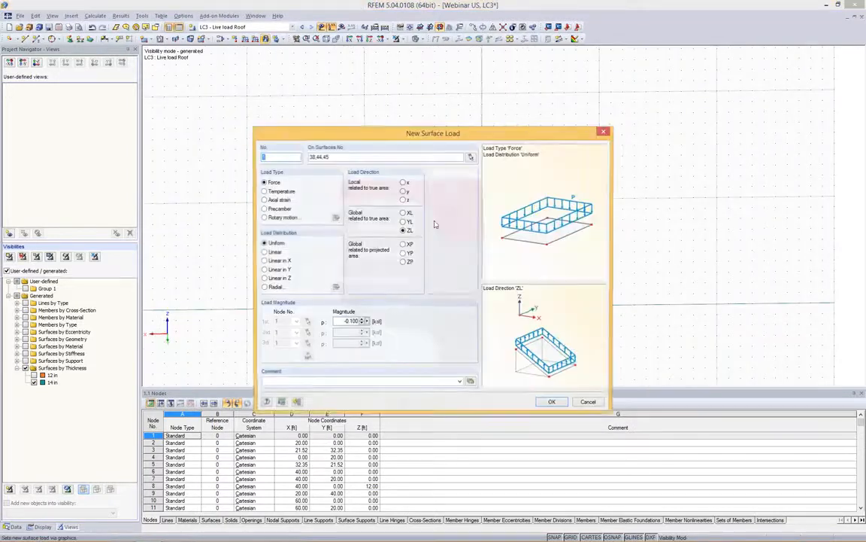
double_click(349, 322)
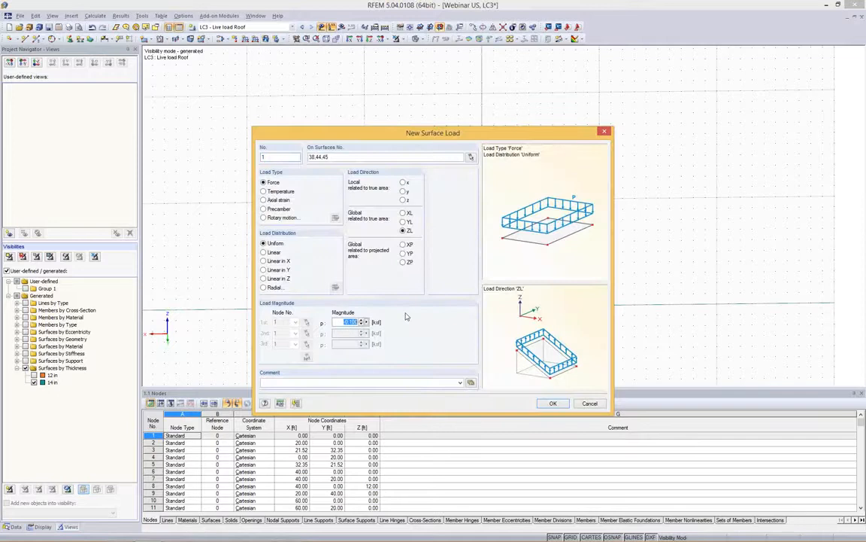
text(-0.07)
key(Return)
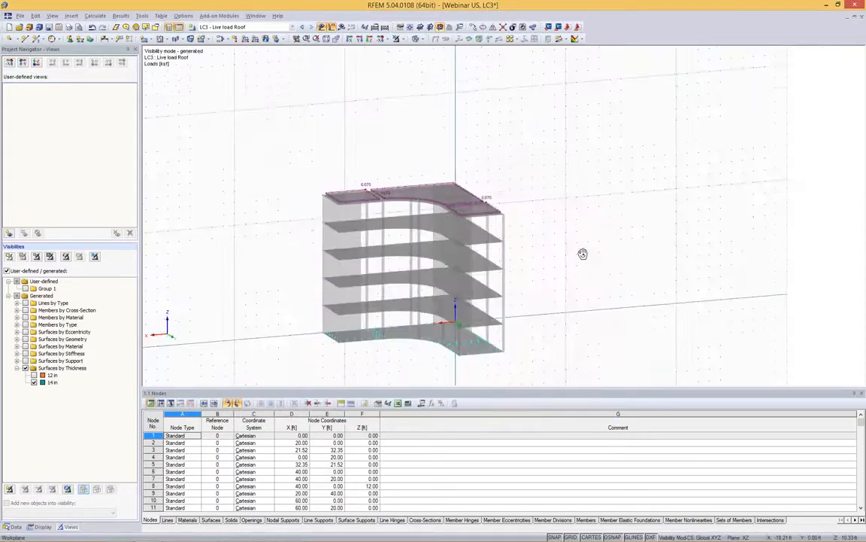
ctrl+middle_drag(582, 254, 598, 265)
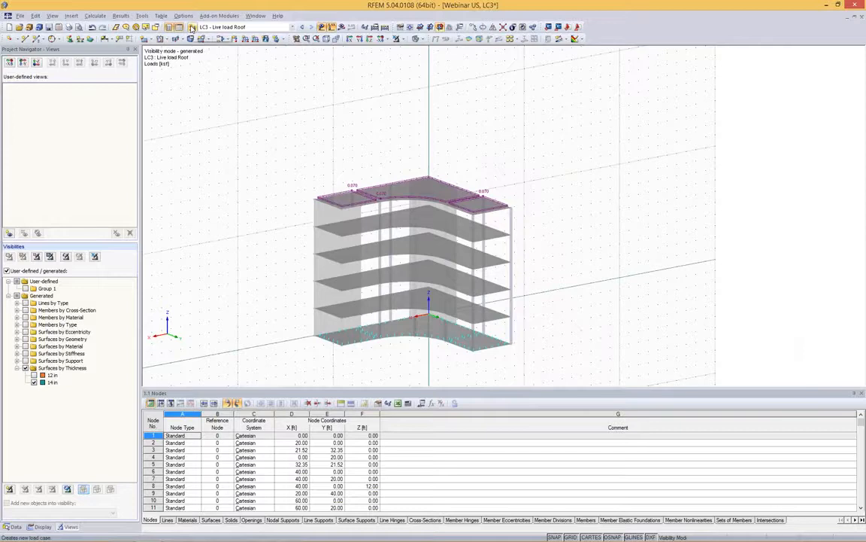
Cancel the 14 in visibility and isolate the 12 in thick surfaces using the generated thickness visibility
click(403, 39)
click(403, 40)
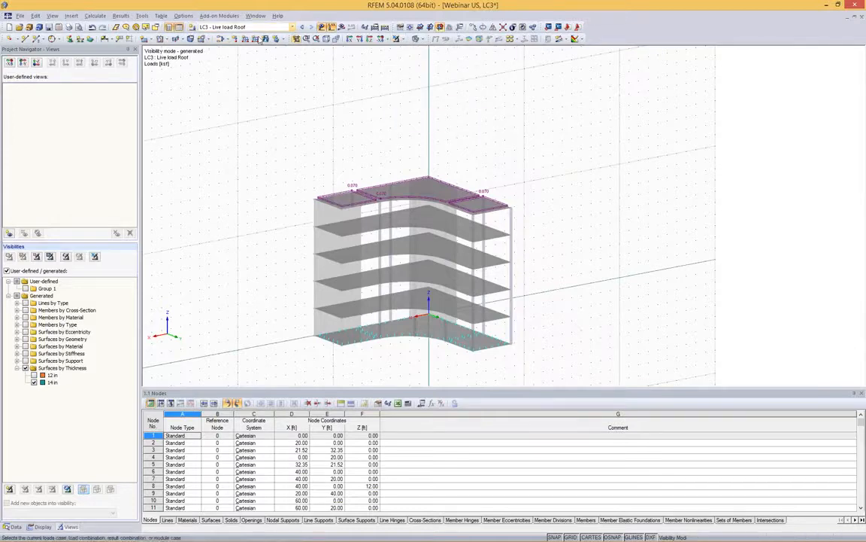
ctrl+middle_drag(280, 150, 470, 149)
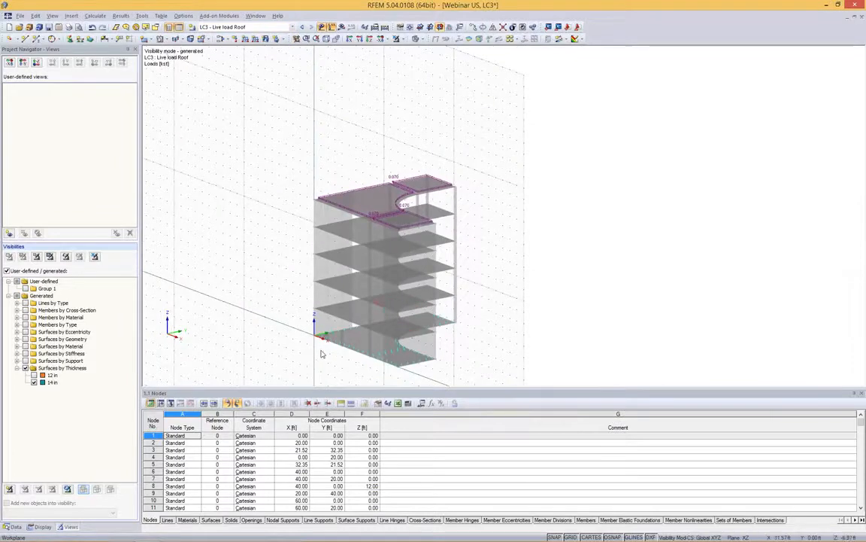
scroll(322, 346, up, 5)
scroll(343, 289, down, 5)
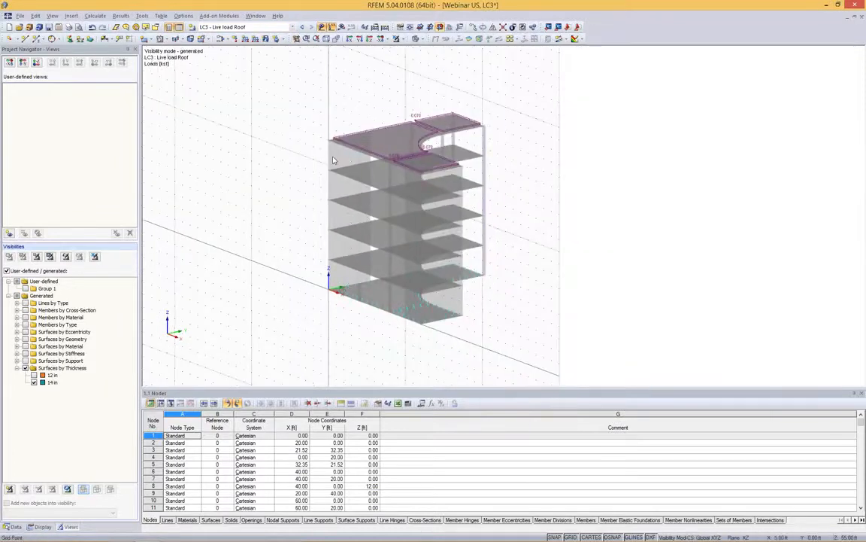
mouse_move(383, 181)
ctrl+middle_down()
mouse_move(416, 154)
mouse_move(347, 168)
mouse_move(395, 172)
ctrl+middle_up()
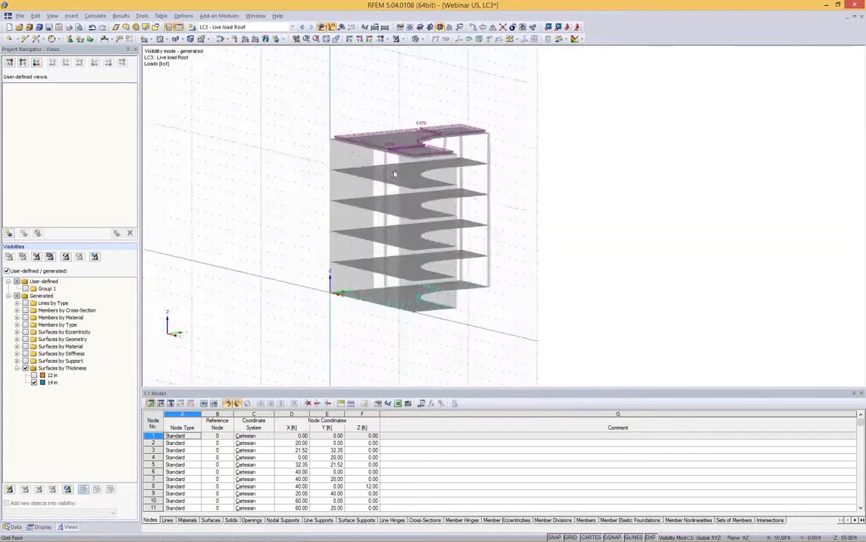
click(397, 41)
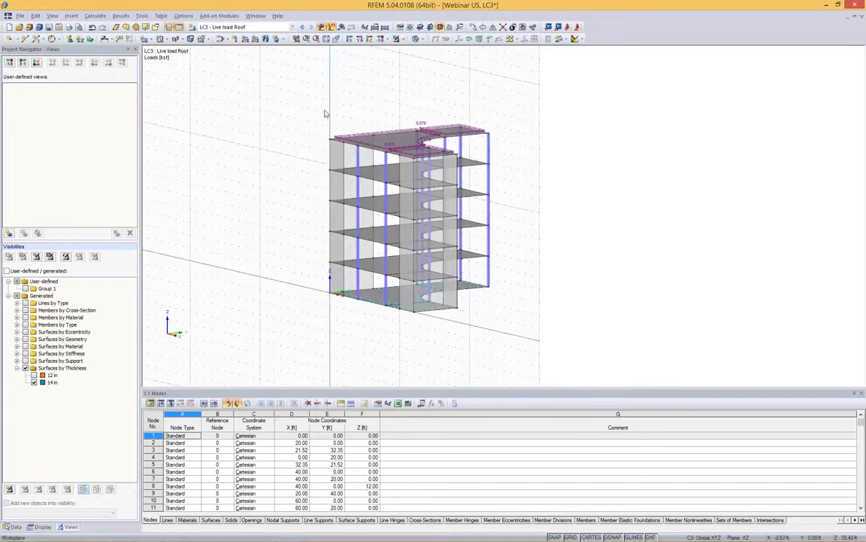
click(33, 374)
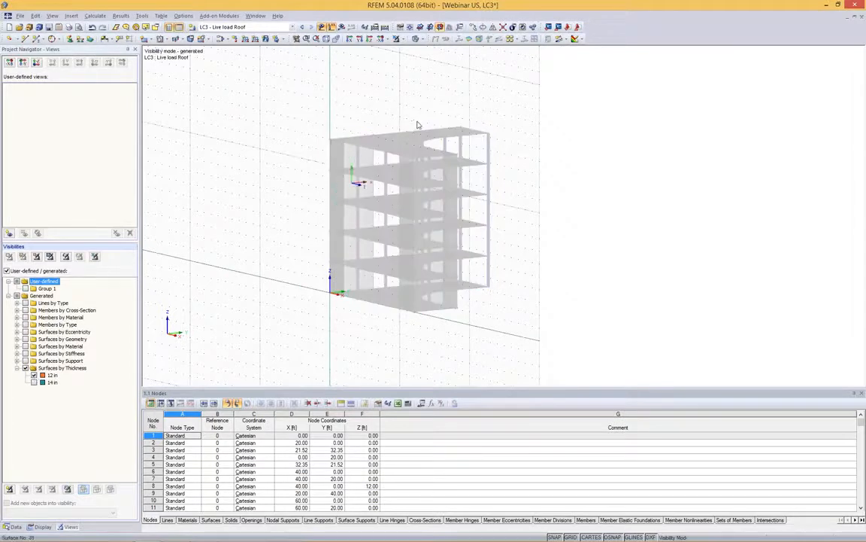
Select the two wall strips standing along the global X axis over all storeys
ctrl+middle_drag(445, 122, 460, 245)
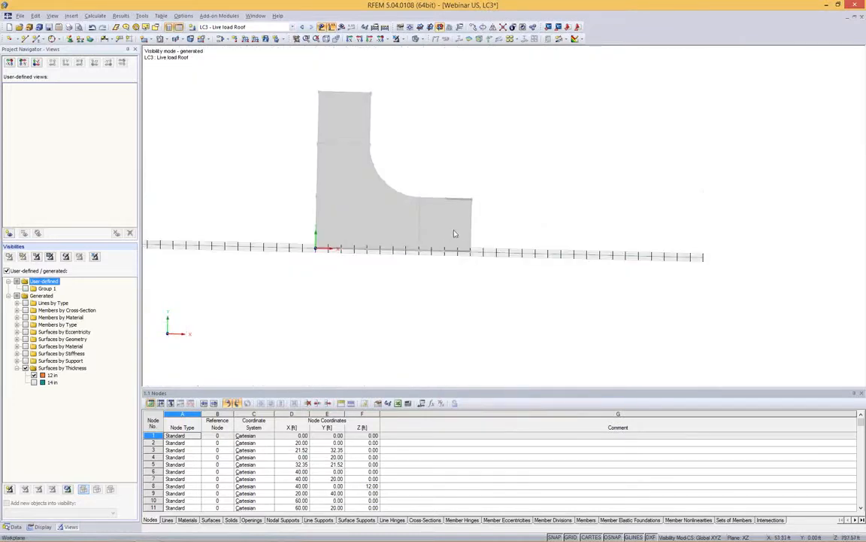
drag(457, 231, 340, 276)
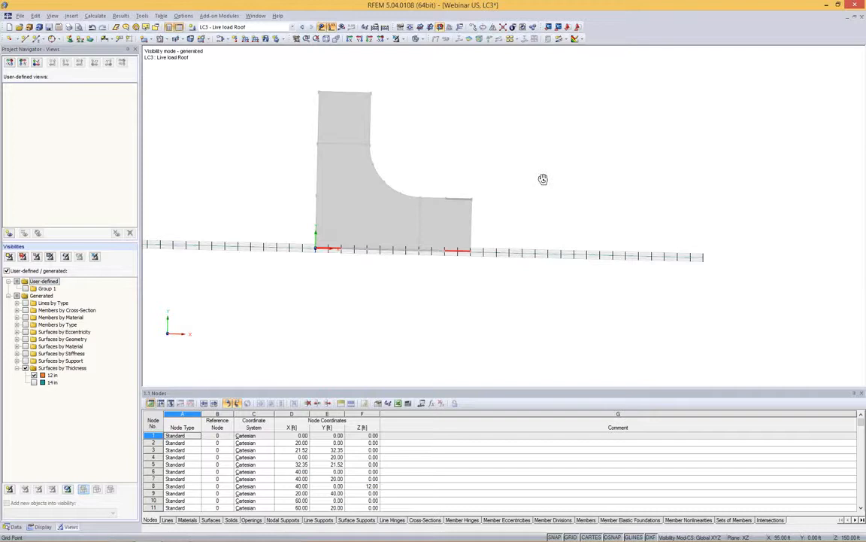
ctrl+middle_drag(543, 180, 421, 87)
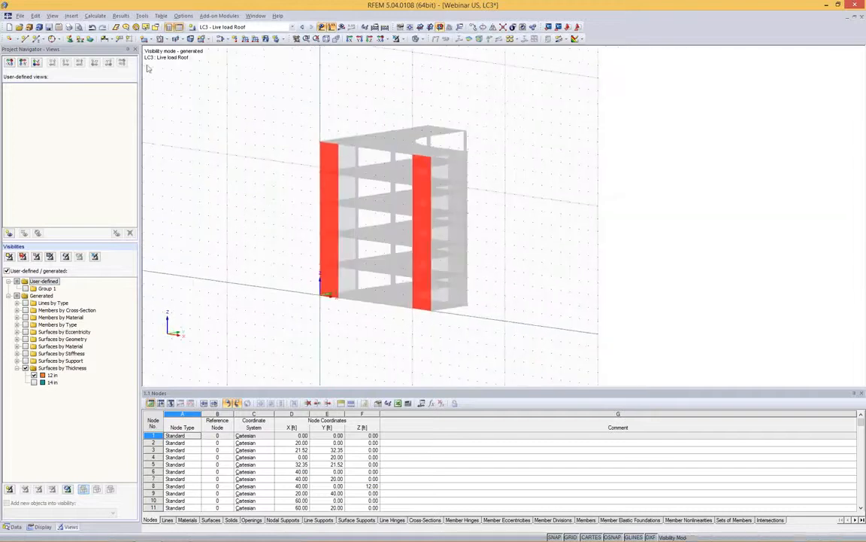
click(266, 39)
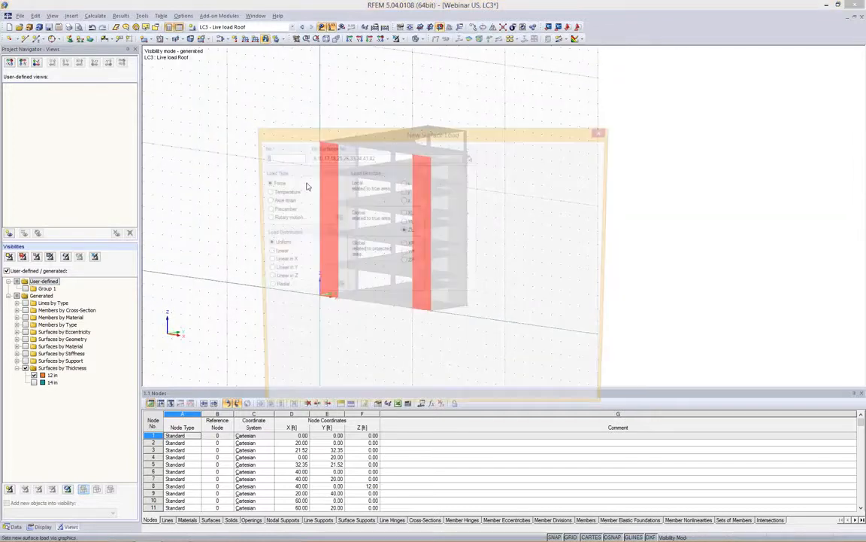
key(Escape)
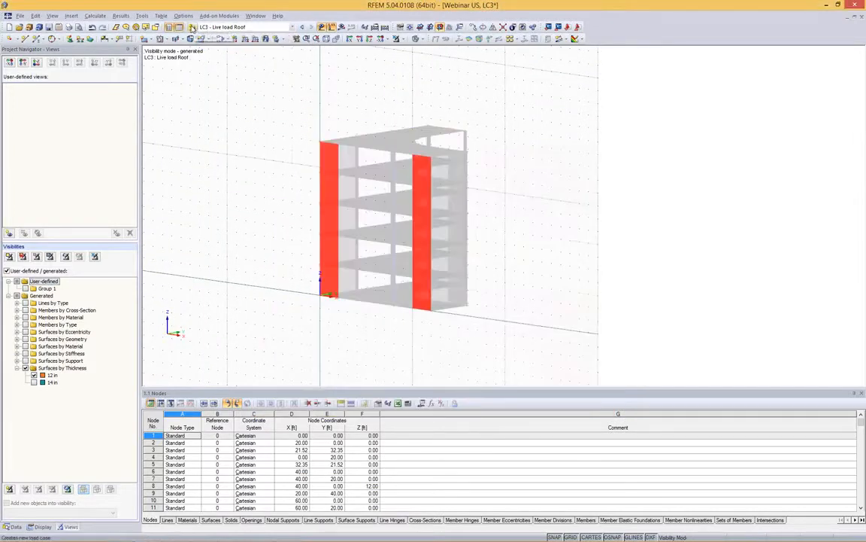
Create a fourth load case described as Wind in +Y with the Wind action category
click(194, 28)
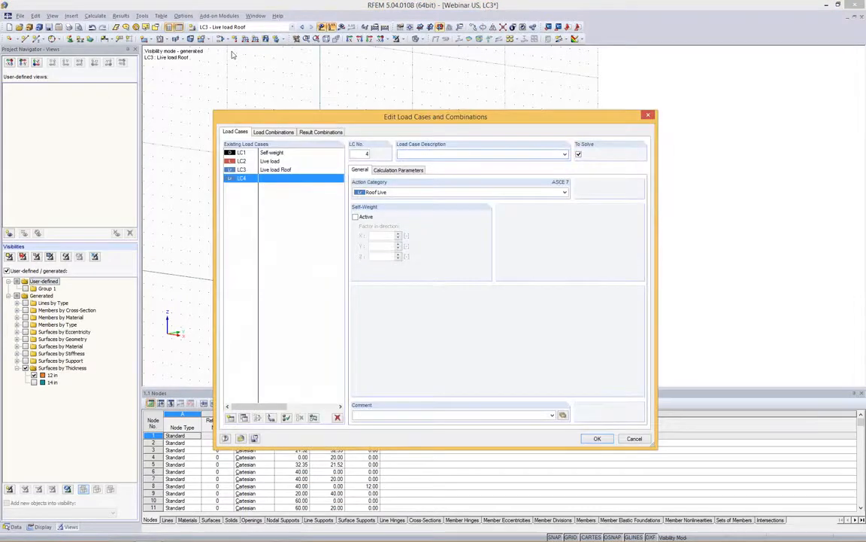
click(392, 193)
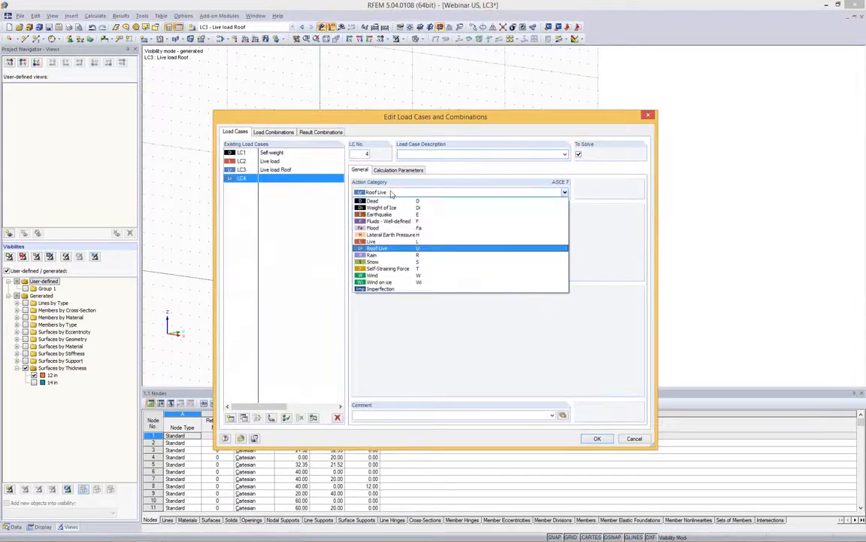
click(376, 274)
click(565, 155)
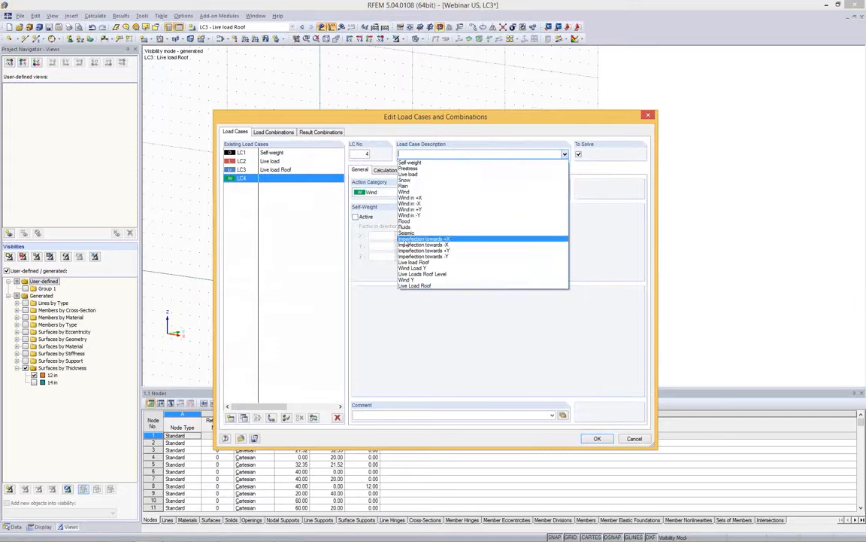
click(410, 209)
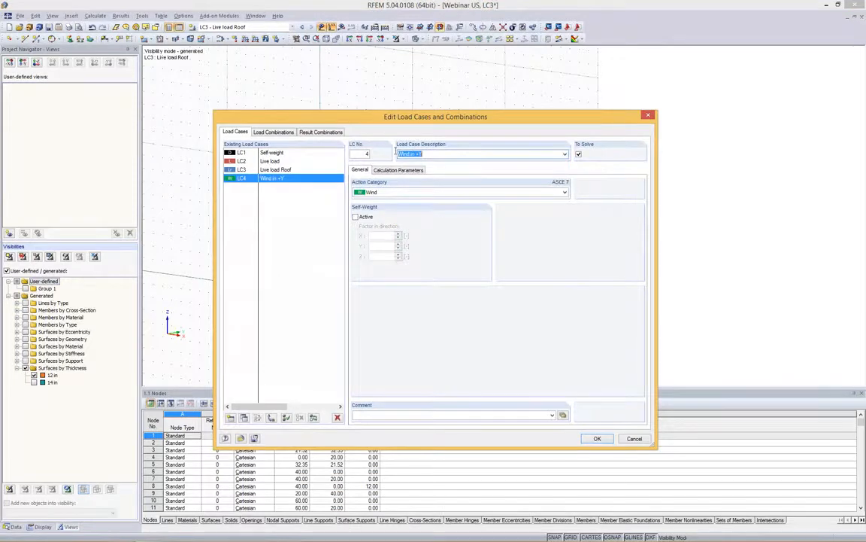
click(597, 439)
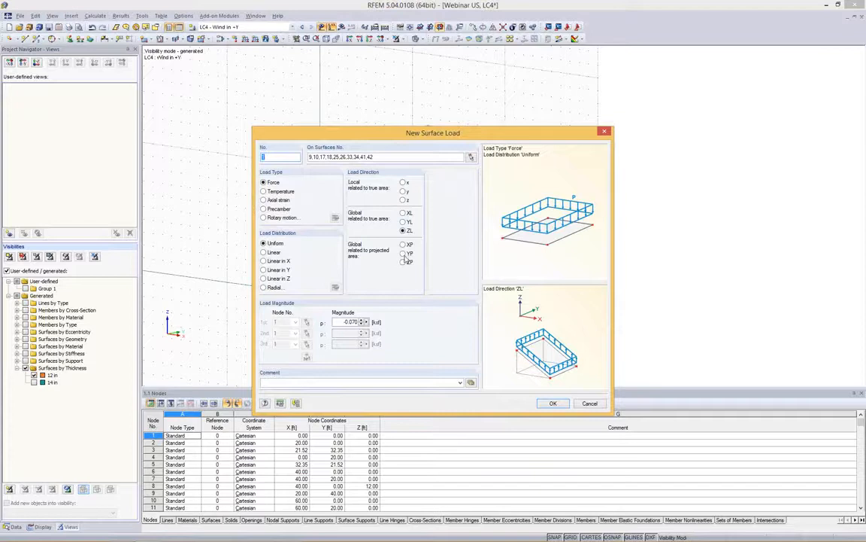
Apply a uniform 0.050 ksf surface load in projected global direction YP to the selected wall surfaces
click(404, 222)
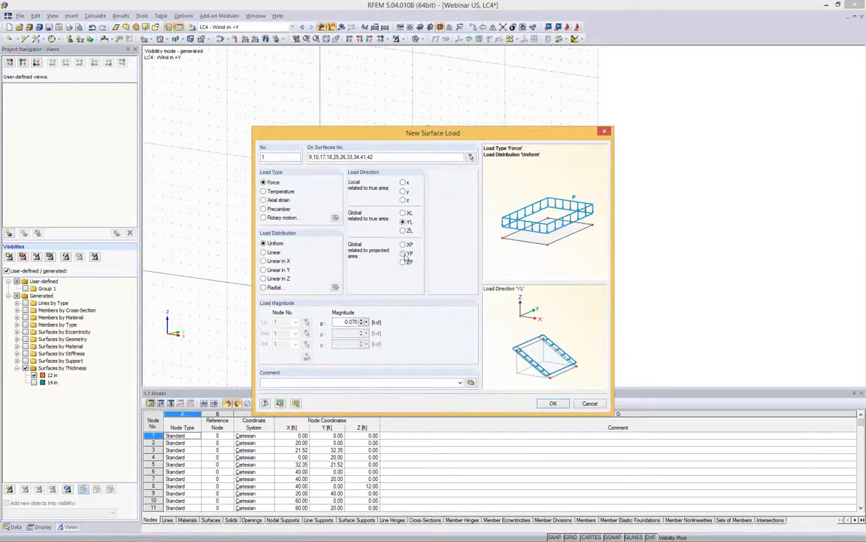
click(404, 253)
click(404, 230)
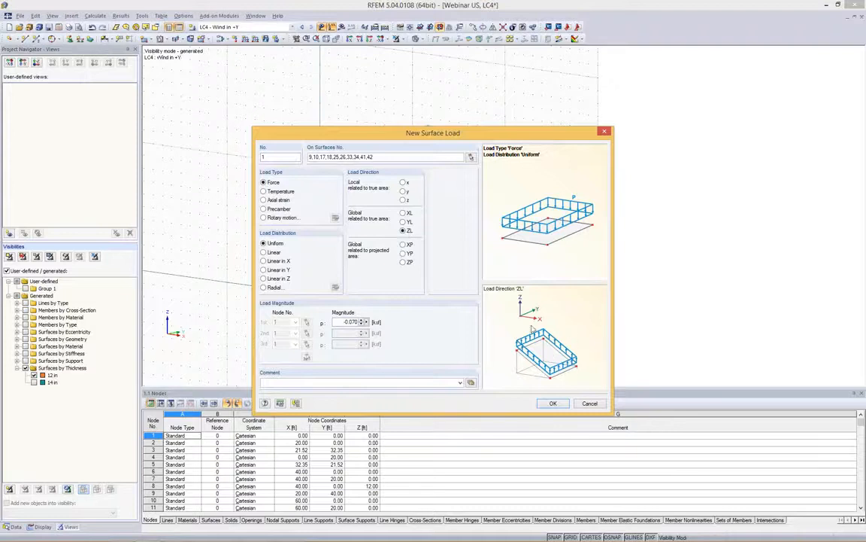
click(404, 262)
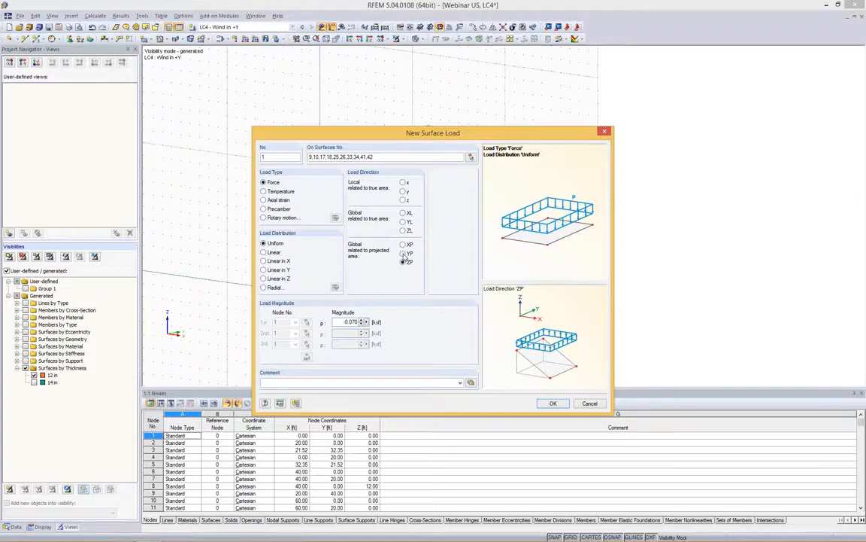
click(404, 254)
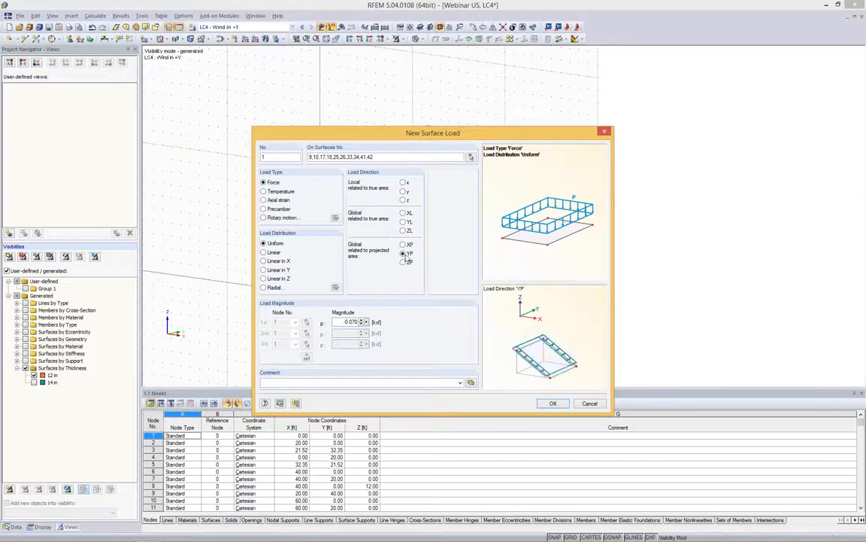
double_click(342, 322)
click(552, 404)
scroll(387, 154, up, 5)
scroll(388, 154, down, 2)
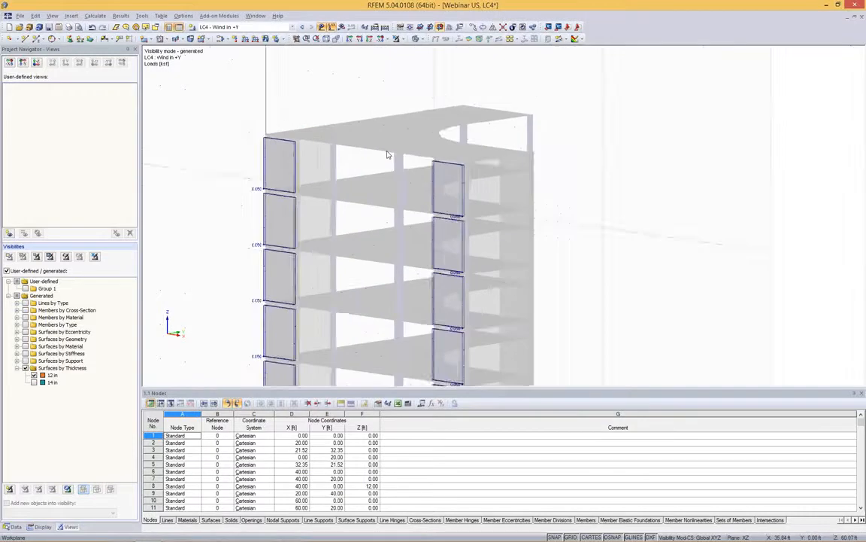
scroll(383, 131, down, 3)
click(395, 40)
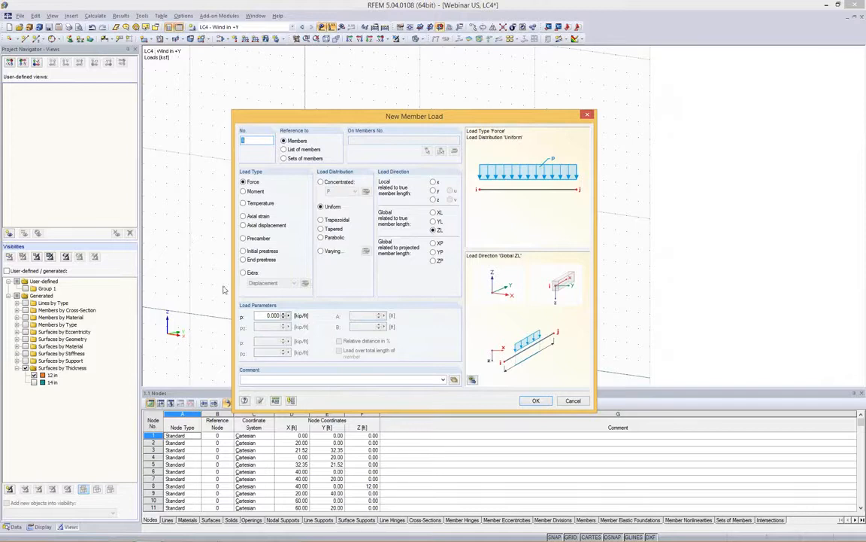
click(262, 316)
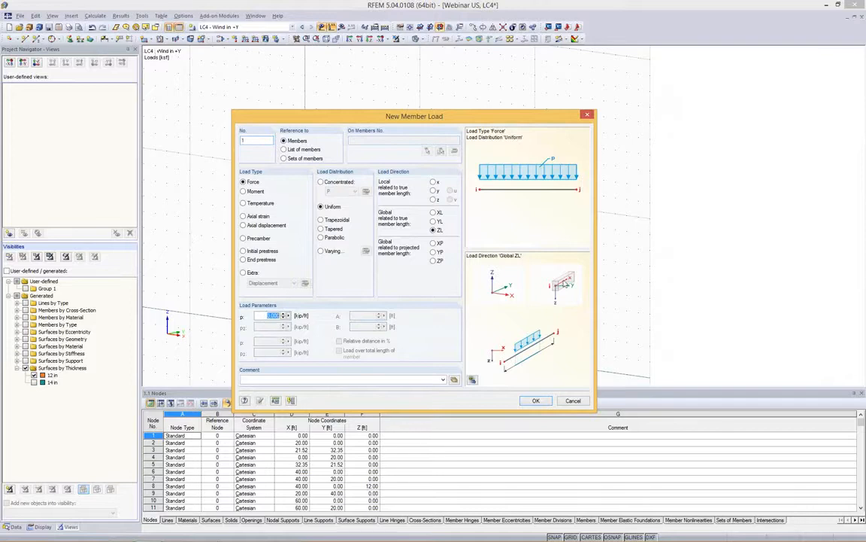
click(570, 400)
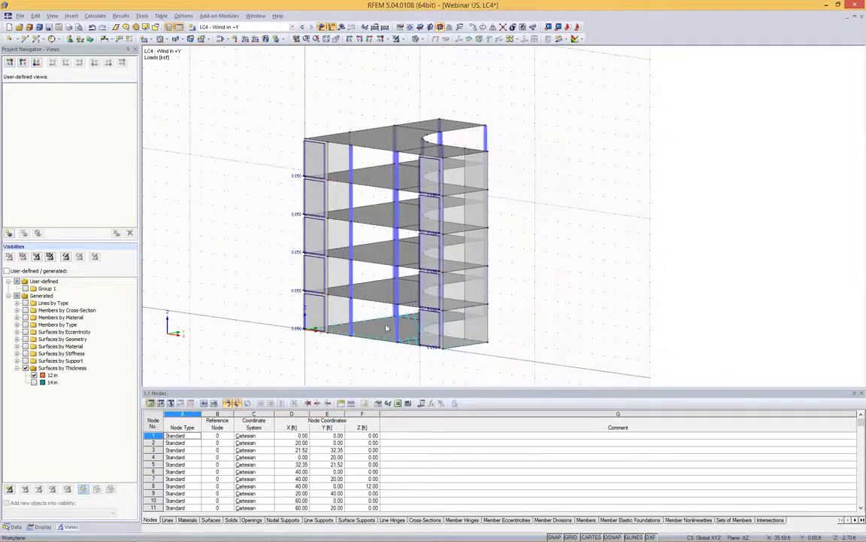
Start generating member loads from an area load via plane, with uniform 0.05 ksf in projected direction YP
click(143, 16)
mouse_move(166, 187)
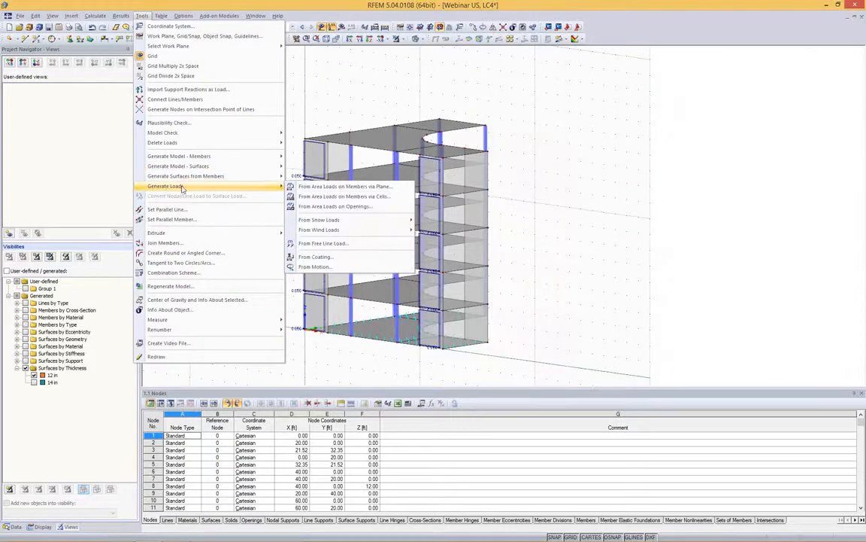
click(374, 187)
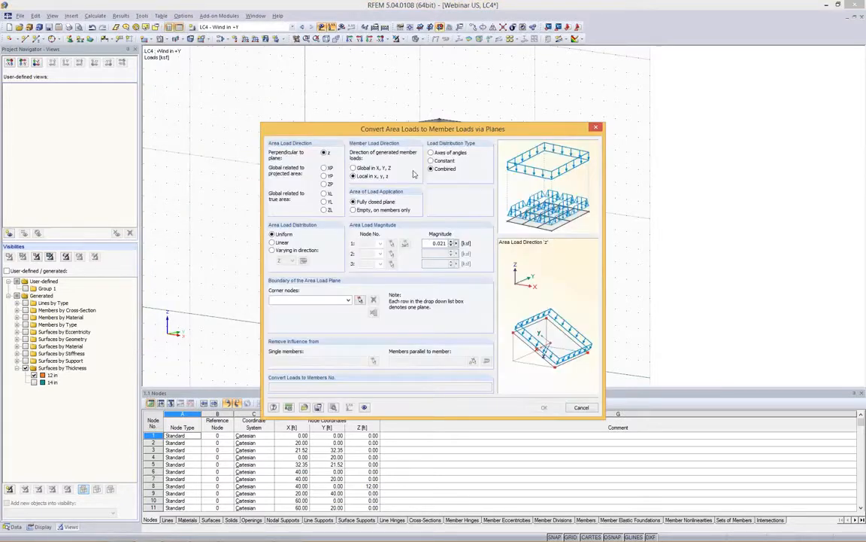
click(325, 175)
double_click(440, 243)
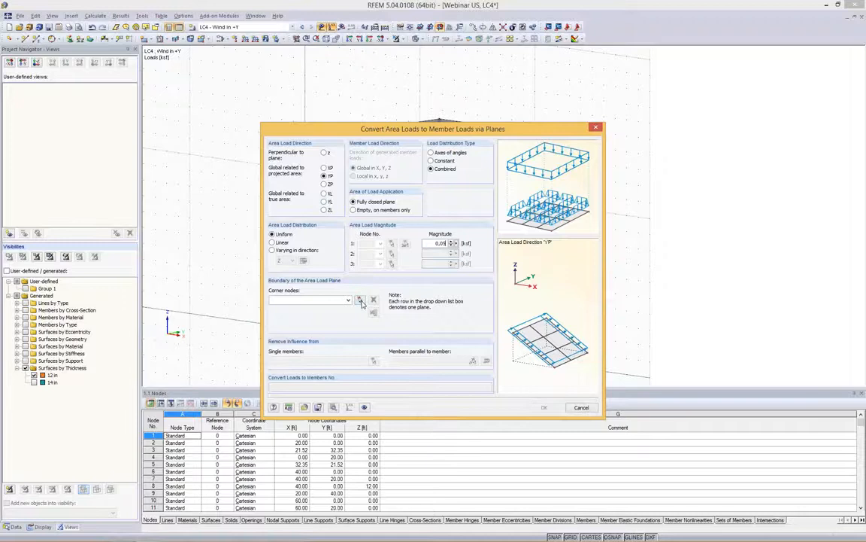
Bound the load plane by the four corner nodes between the two wall strips over full height and generate the member loads
click(359, 299)
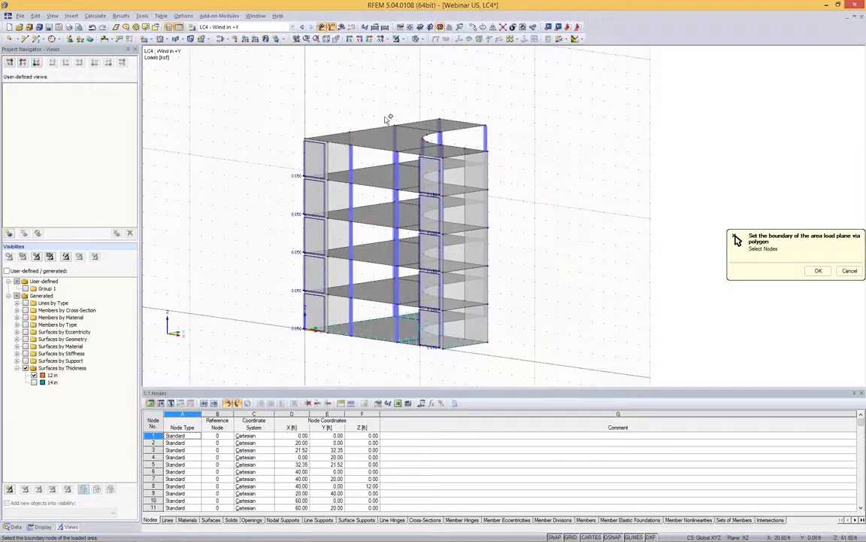
click(419, 155)
click(420, 346)
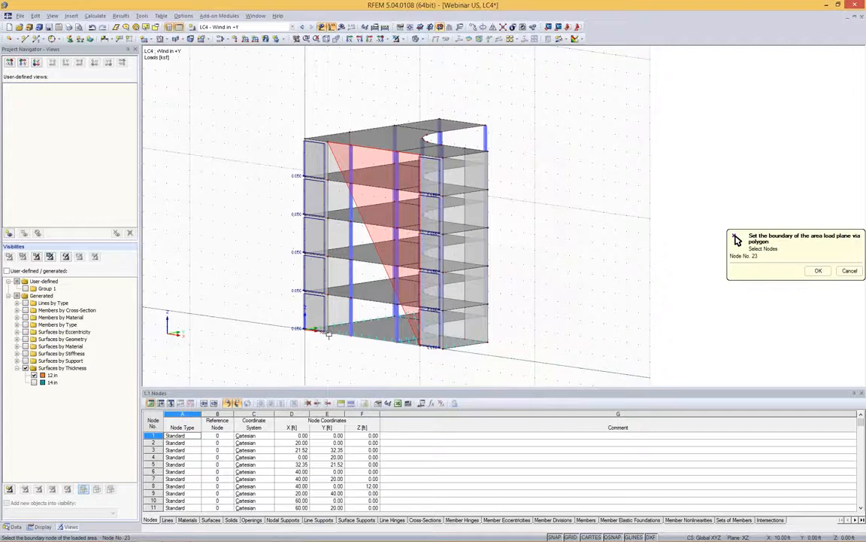
click(328, 335)
click(328, 141)
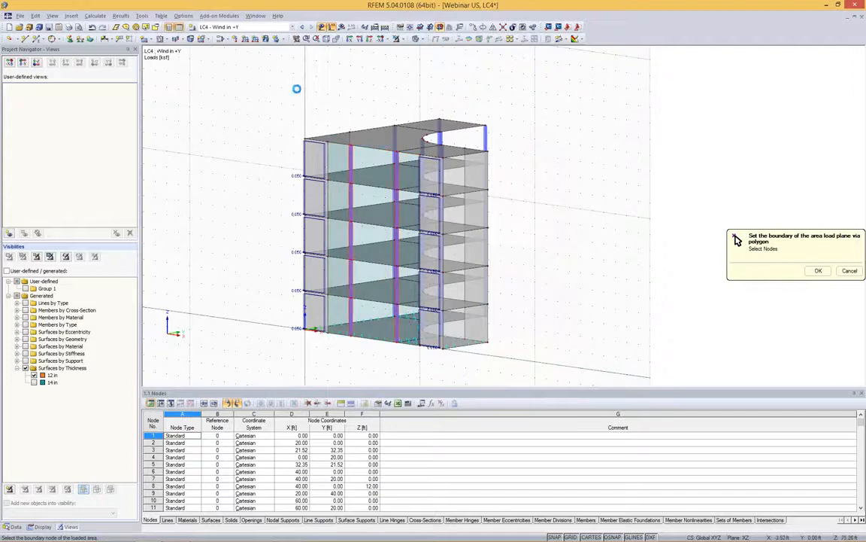
ctrl+middle_drag(302, 91, 582, 120)
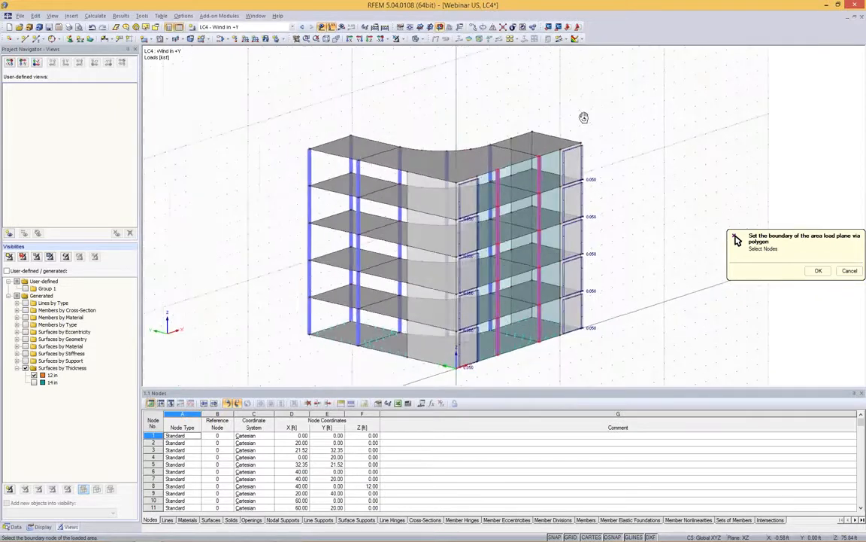
click(819, 271)
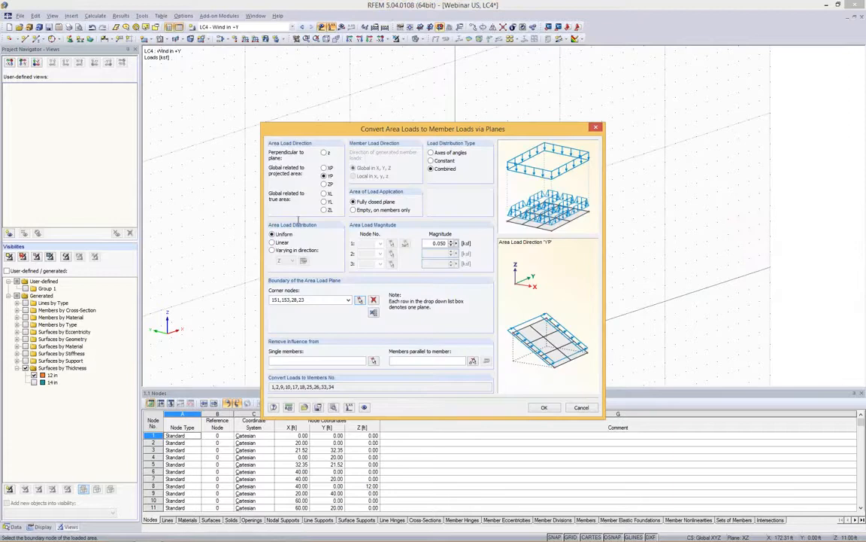
click(542, 409)
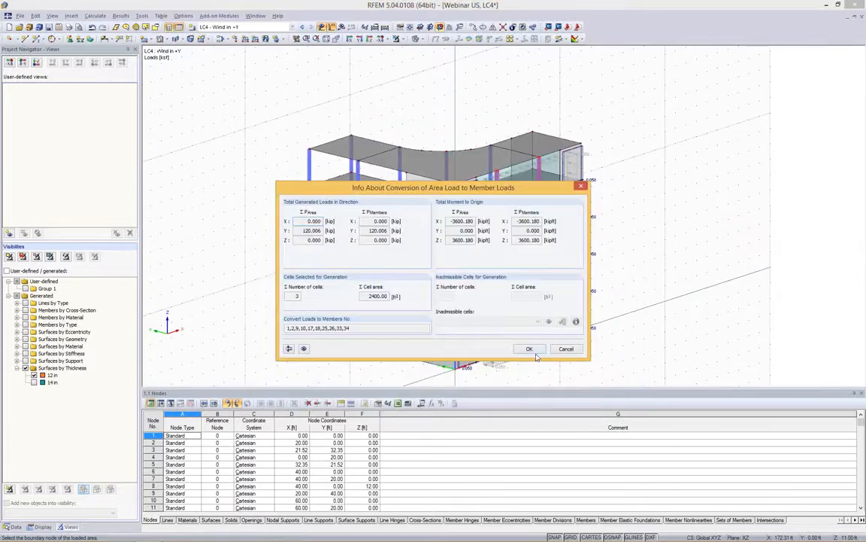
click(528, 348)
Display the generated wind load separately as individual loads on the columns
scroll(616, 136, up, 5)
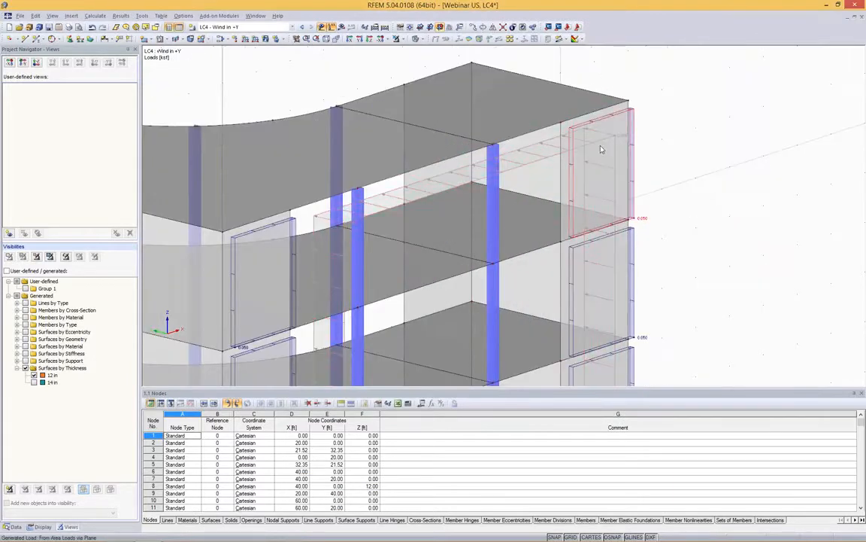
right_click(554, 145)
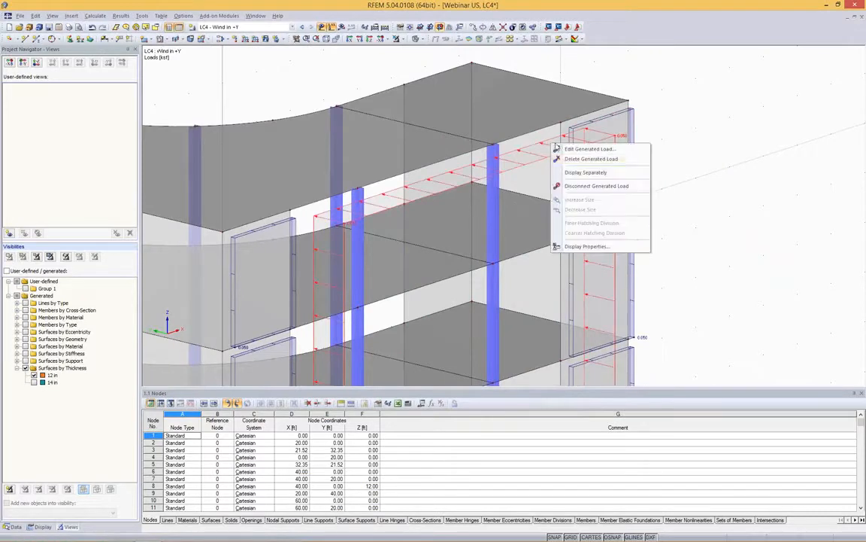
click(570, 178)
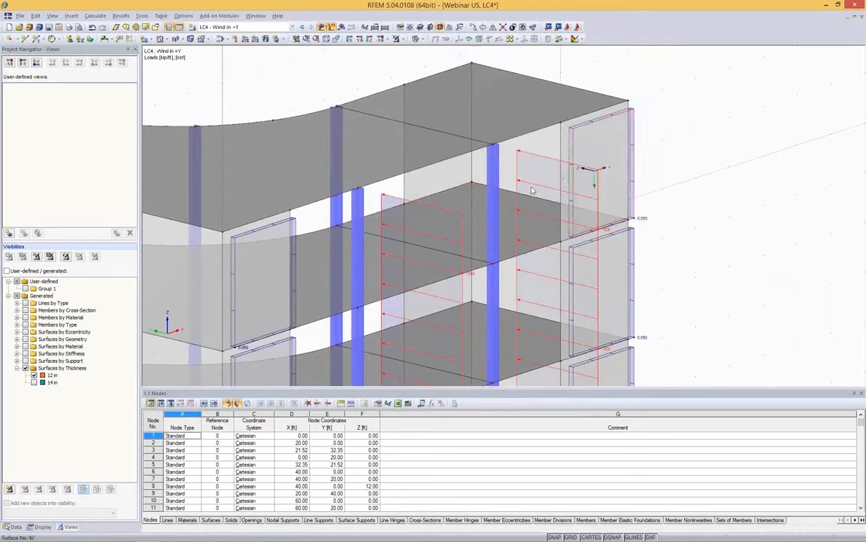
scroll(513, 224, down, 5)
scroll(512, 223, up, 5)
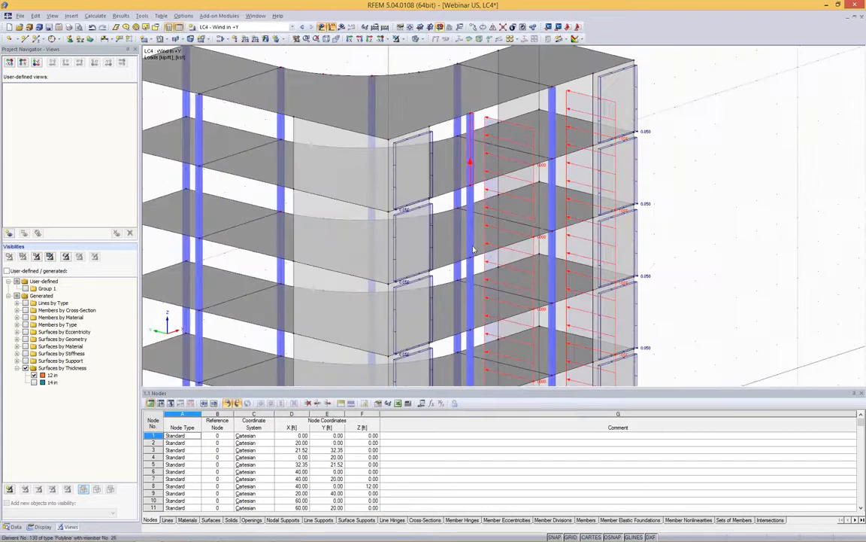
scroll(722, 192, down, 5)
scroll(717, 179, up, 6)
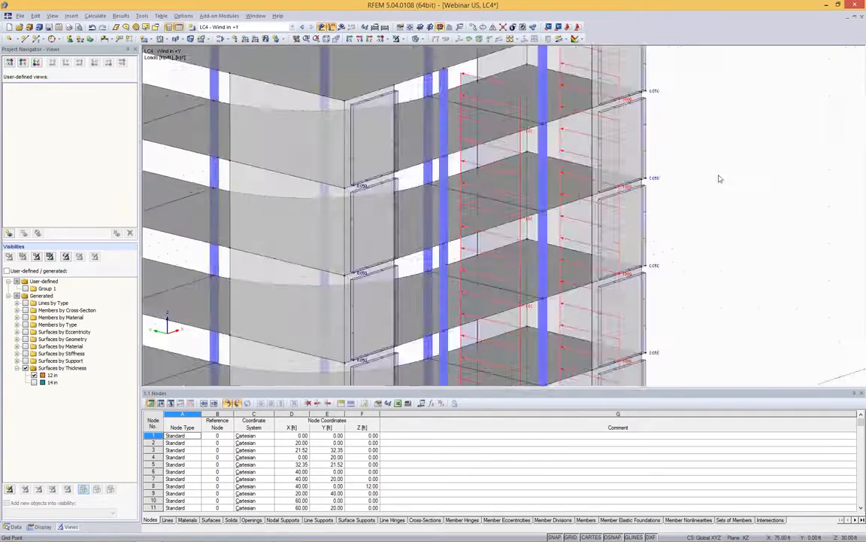
middle_drag(717, 180, 683, 167)
scroll(618, 171, down, 5)
scroll(617, 172, up, 6)
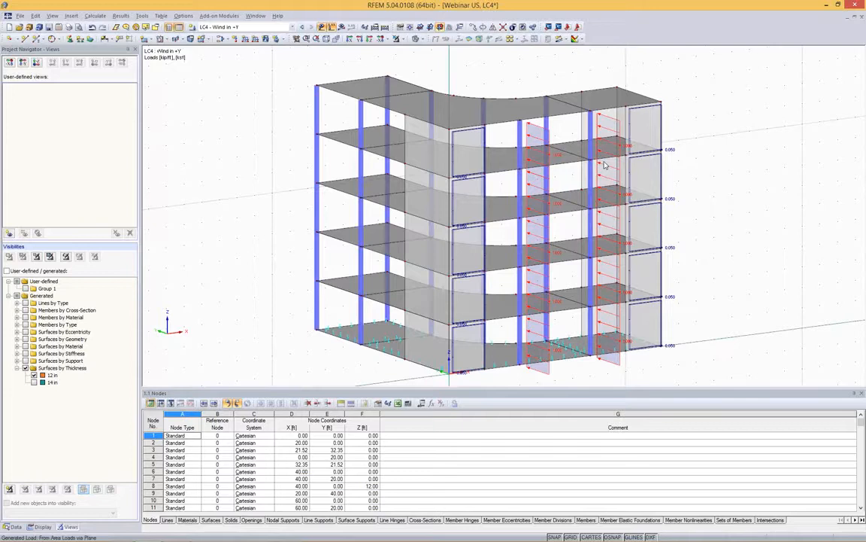
Reopen the area load conversion of the generated wind load to examine its parameters, and inspect the column loads
double_click(748, 206)
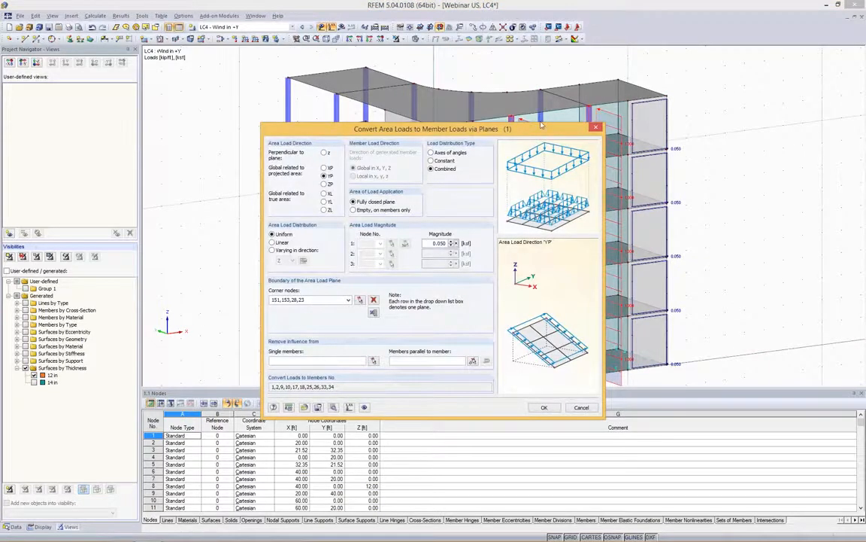
drag(541, 126, 440, 93)
drag(327, 212, 357, 213)
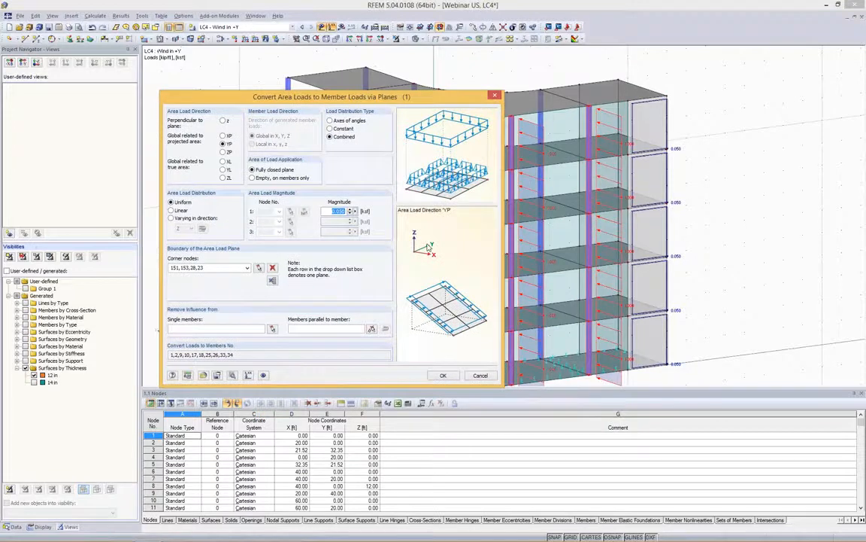
click(481, 375)
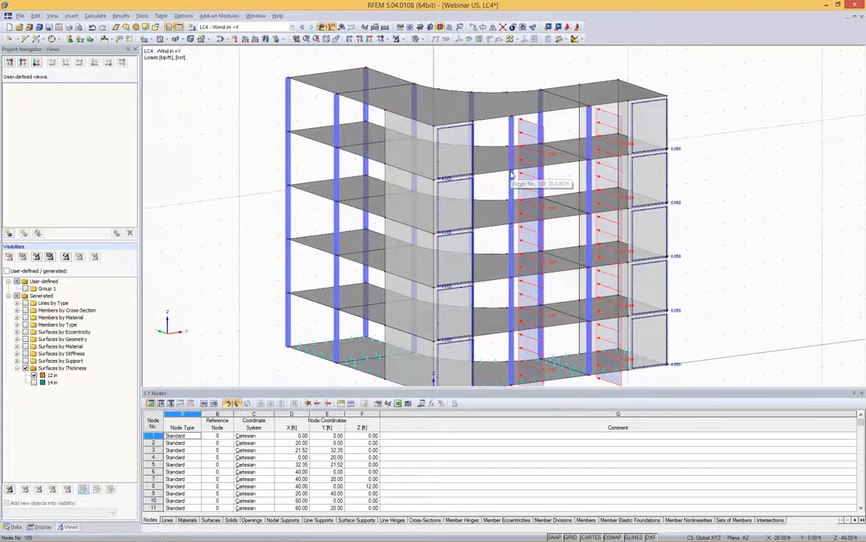
click(734, 162)
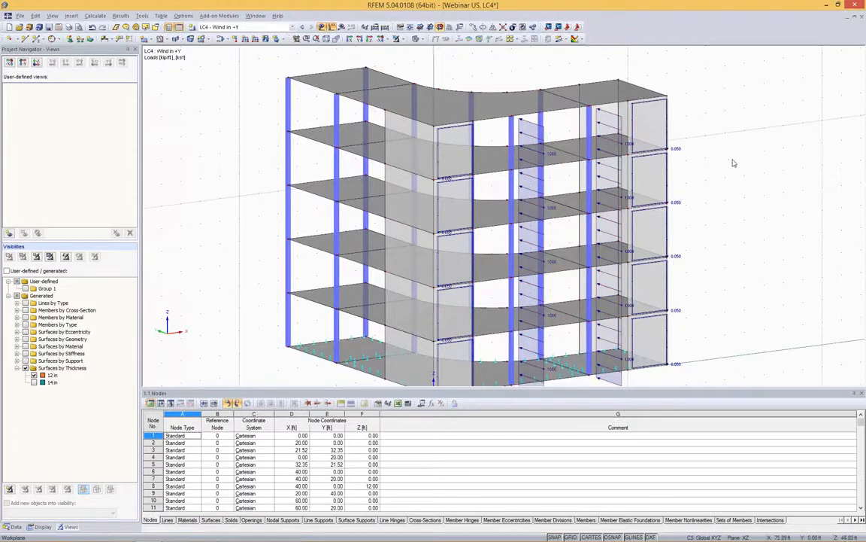
ctrl+middle_drag(714, 133, 482, 160)
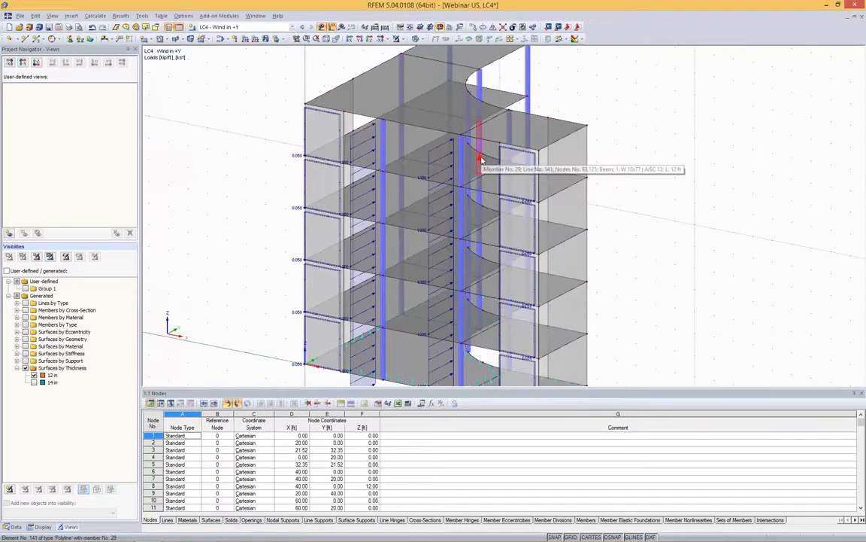
mouse_move(674, 192)
ctrl+middle_down()
mouse_move(541, 185)
mouse_move(526, 143)
mouse_move(545, 119)
mouse_move(682, 165)
mouse_move(766, 170)
mouse_move(761, 186)
mouse_move(689, 188)
ctrl+middle_up()
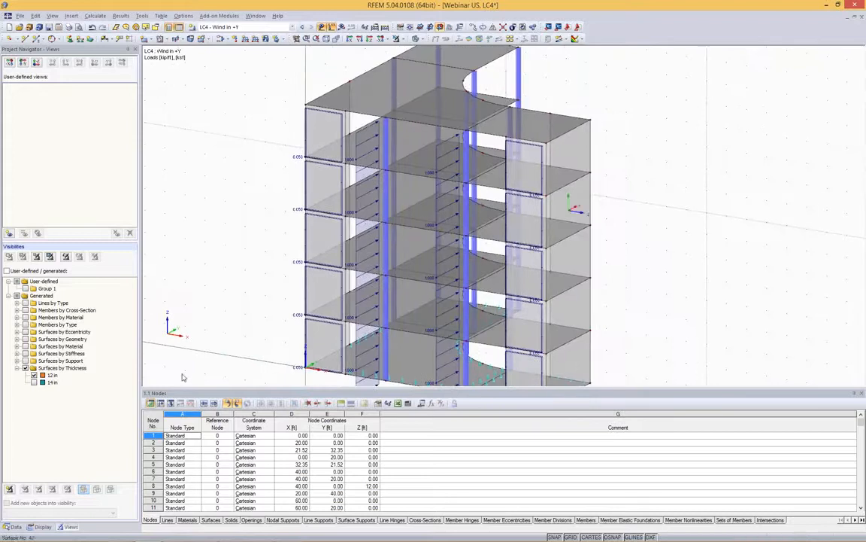
Enable automatic creation of load combinations according to ASCE 7 in the Webinar US model's general data
click(15, 527)
scroll(44, 81, up, 5)
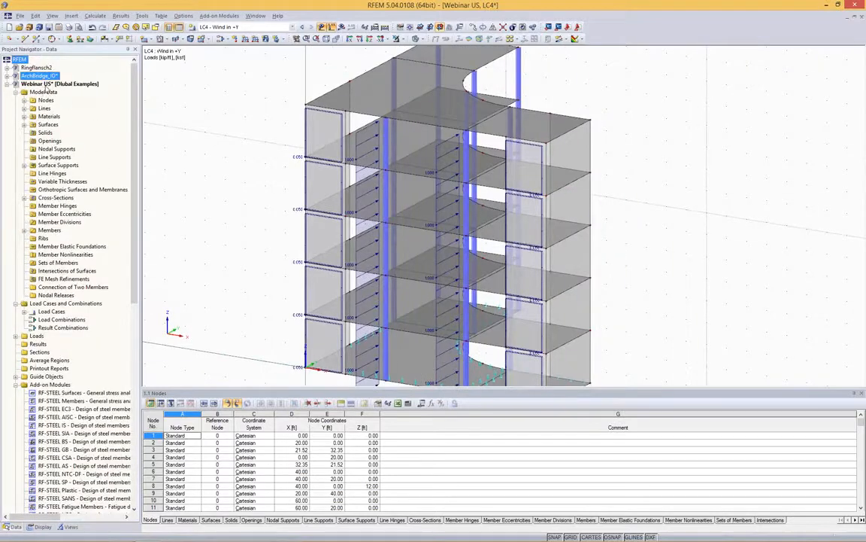
right_click(43, 83)
click(74, 90)
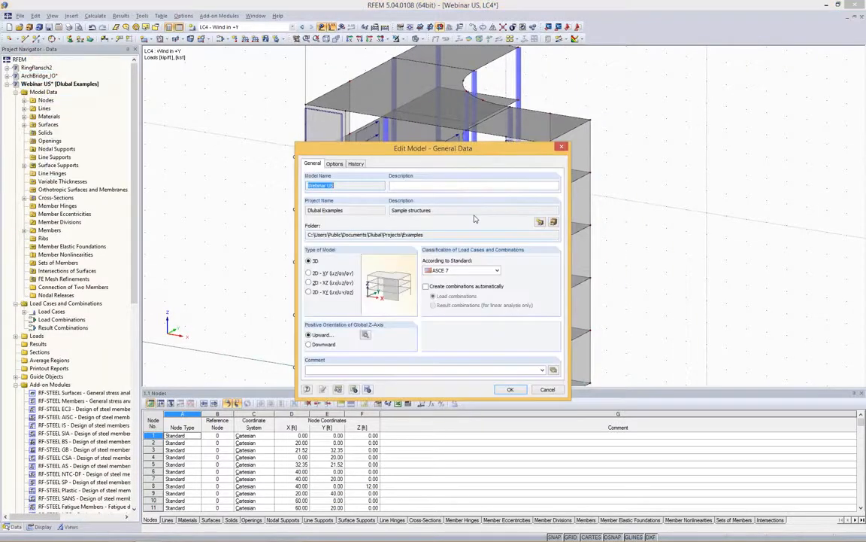
click(466, 287)
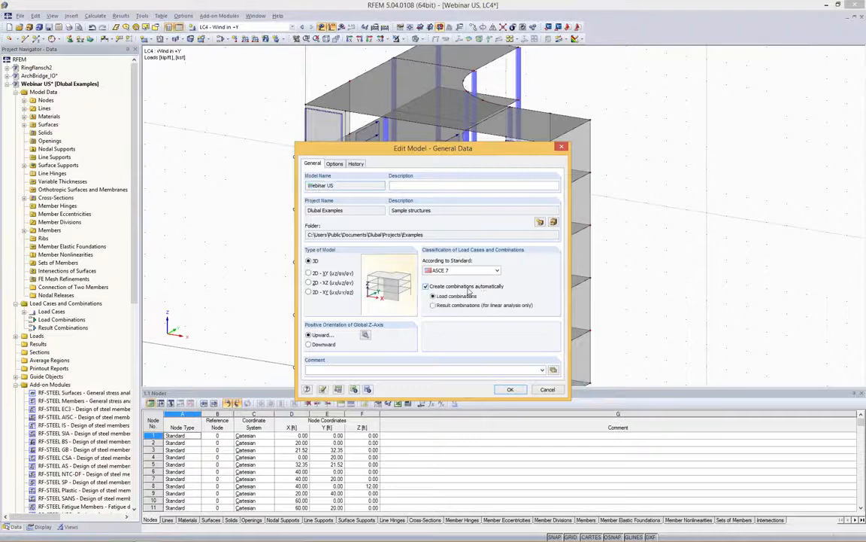
click(469, 272)
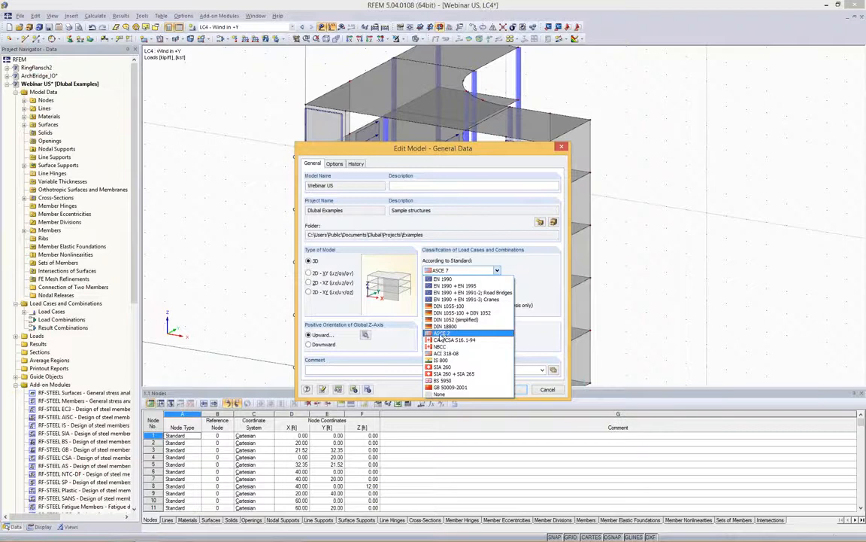
click(440, 335)
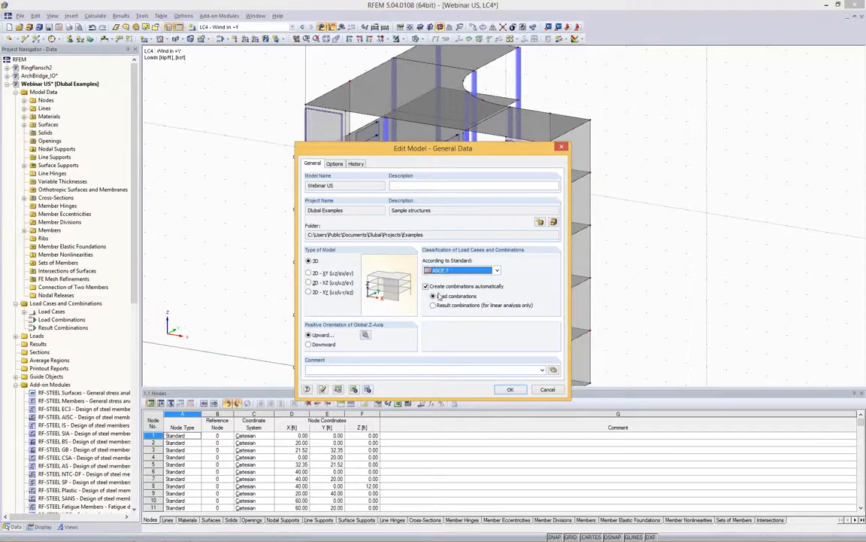
click(510, 390)
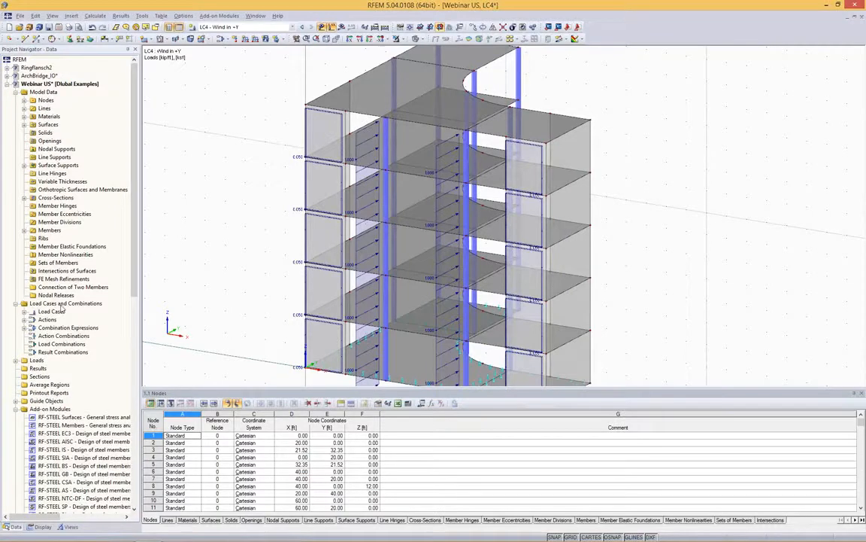
Open the load cases and combinations for editing and examine the actions from the self-weight action to Wind
right_click(63, 304)
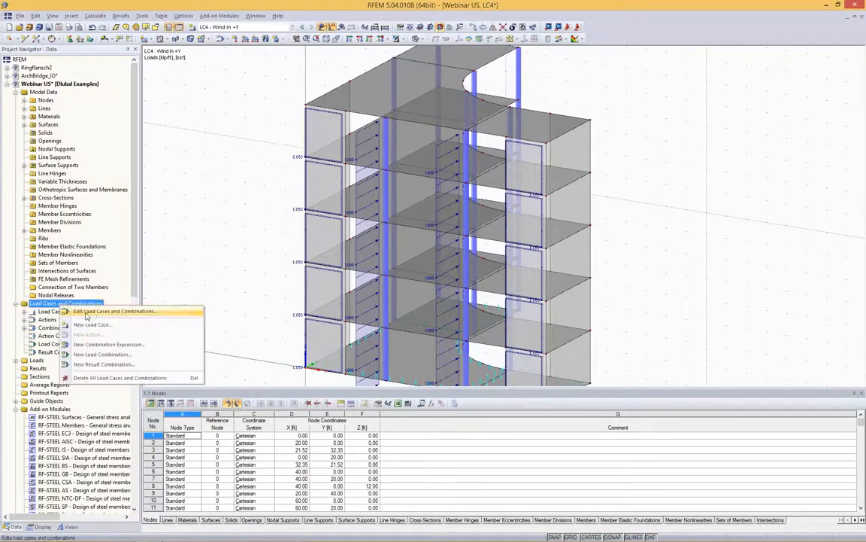
click(128, 312)
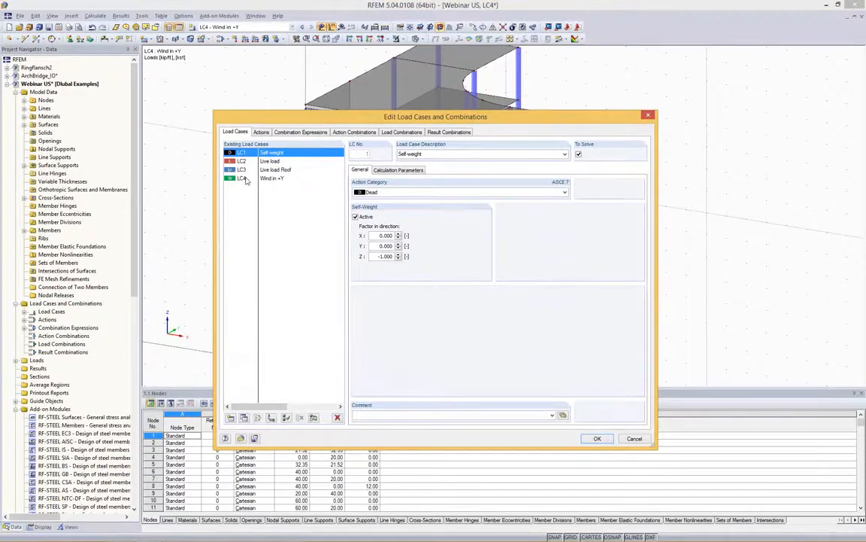
click(261, 131)
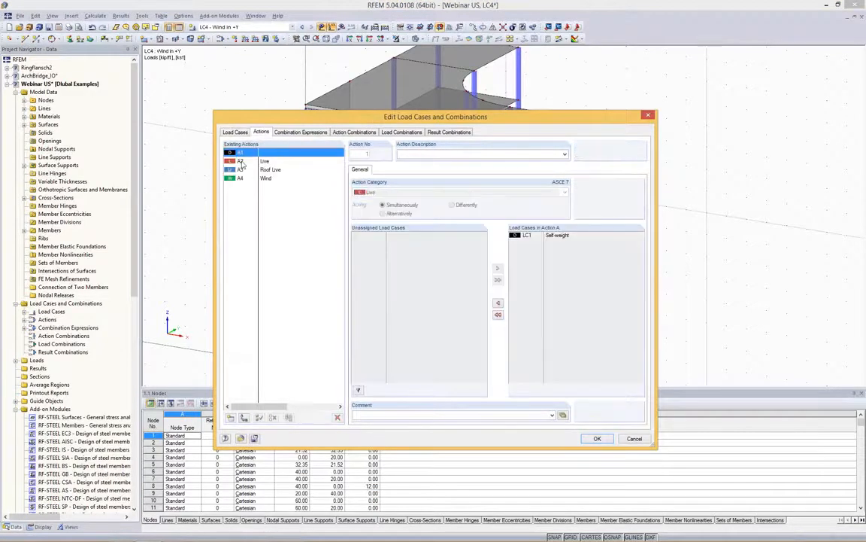
key(Down)
key(Down)
key(Down)
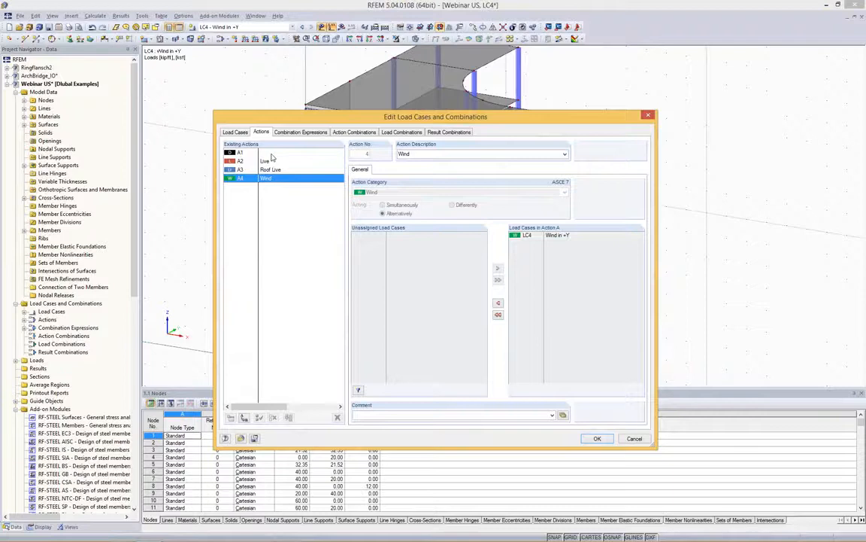
Examine the combination expression for Section 2.3 (LRFD) and the ASCE 7 formulas of its design situation
click(289, 131)
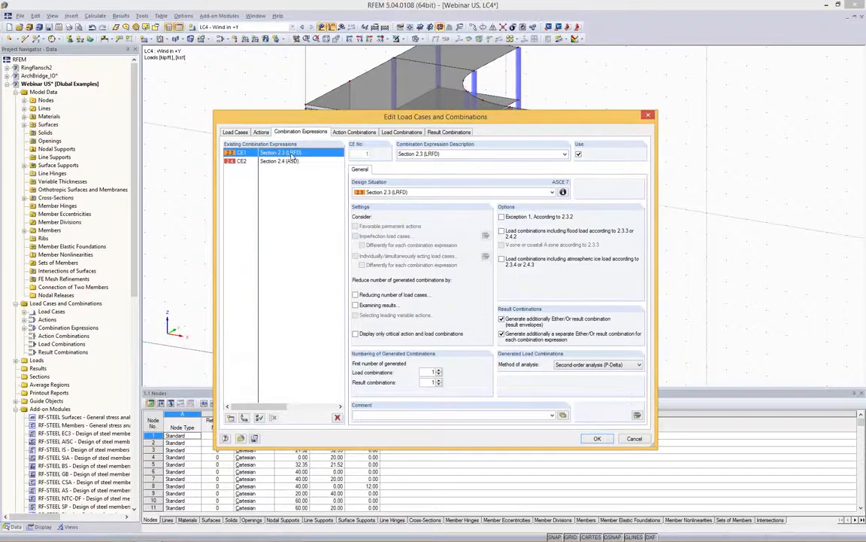
click(562, 192)
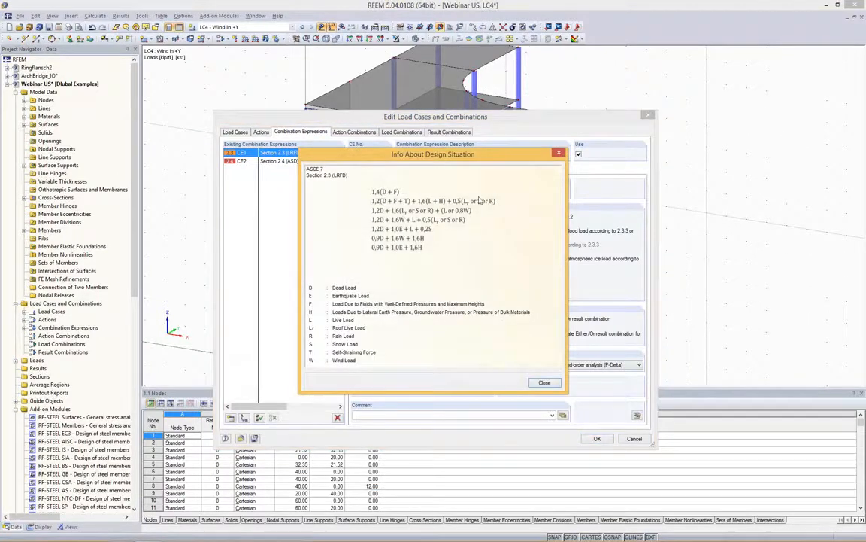
click(558, 153)
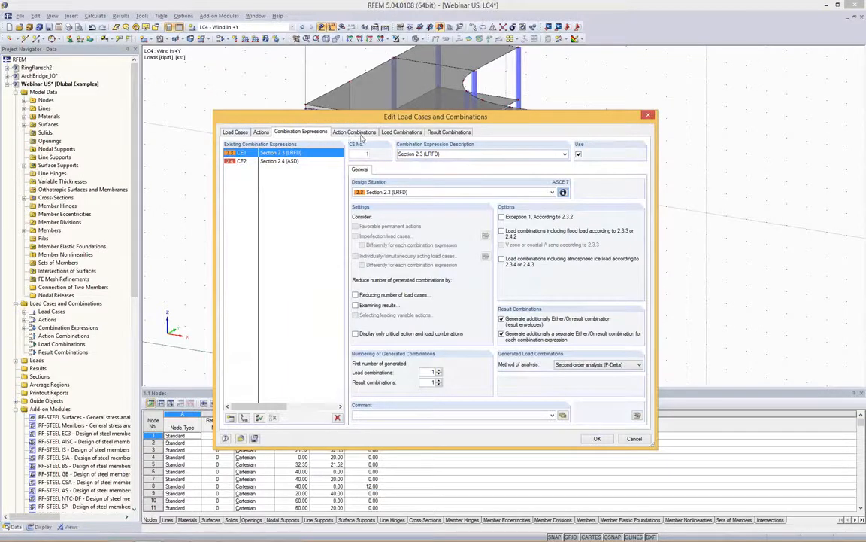
Generate the action combinations and examine the factored actions in AC3 and AC4
click(363, 134)
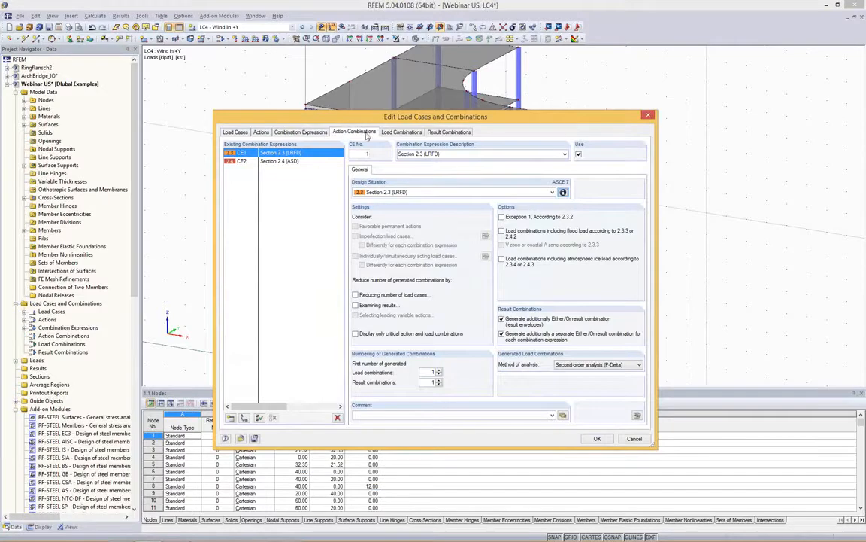
click(278, 170)
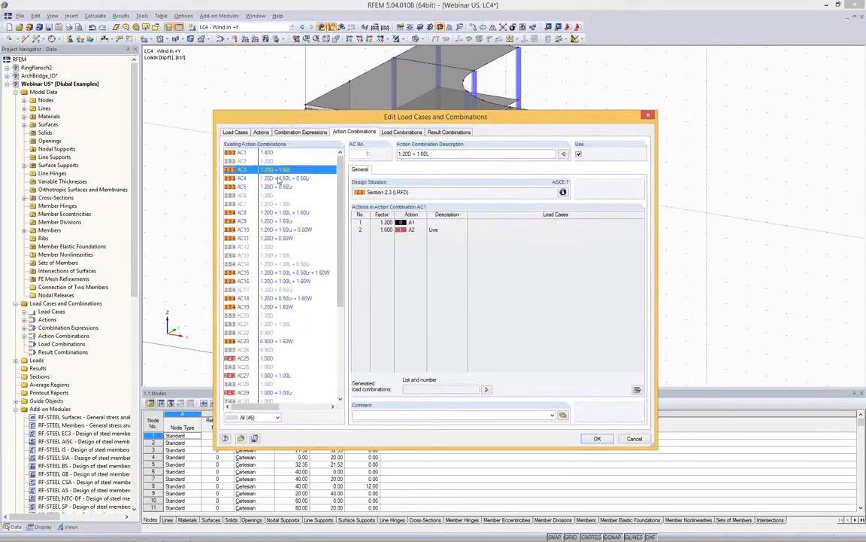
click(278, 178)
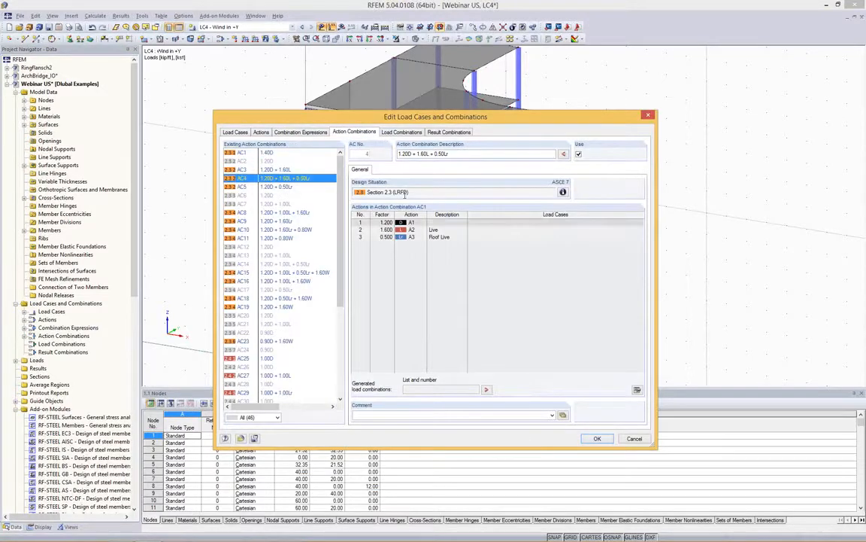
Generate the load combinations, check the load cases and factors of CO13, CO4 and CO22, and accept the combinations with CO1 selected
click(402, 131)
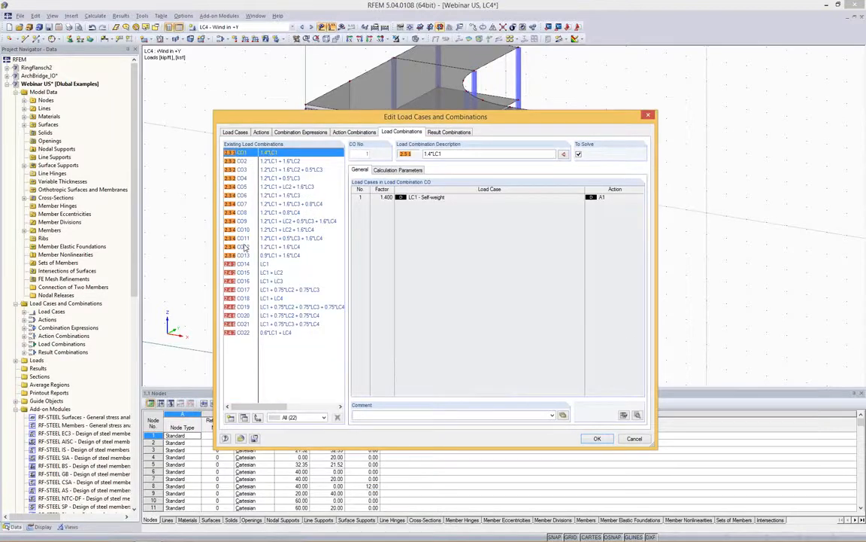
click(283, 256)
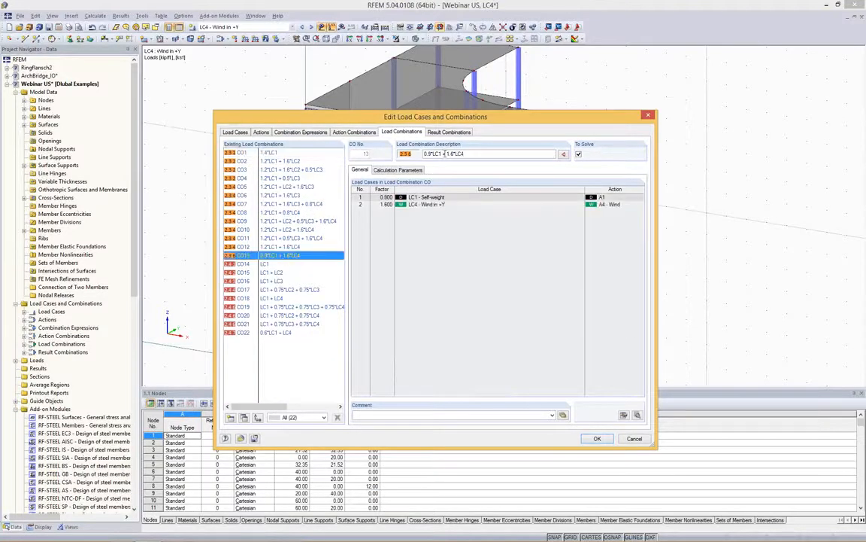
click(284, 153)
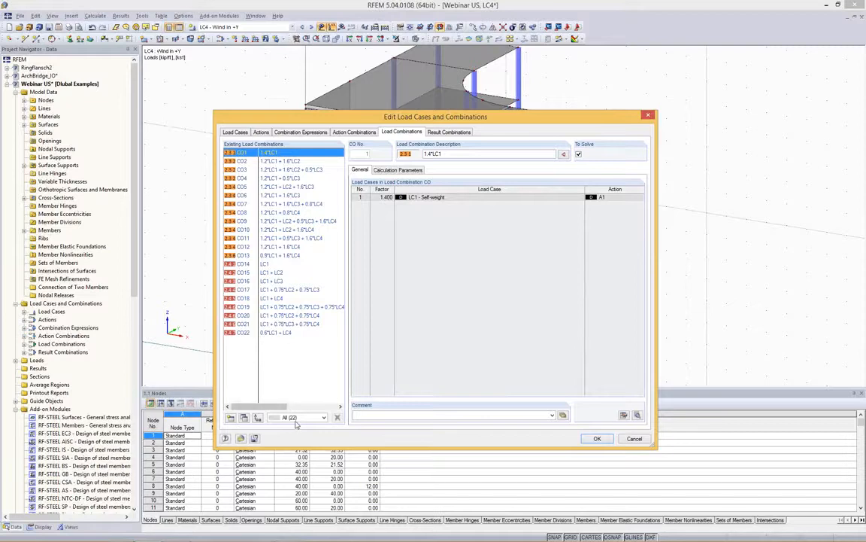
click(290, 179)
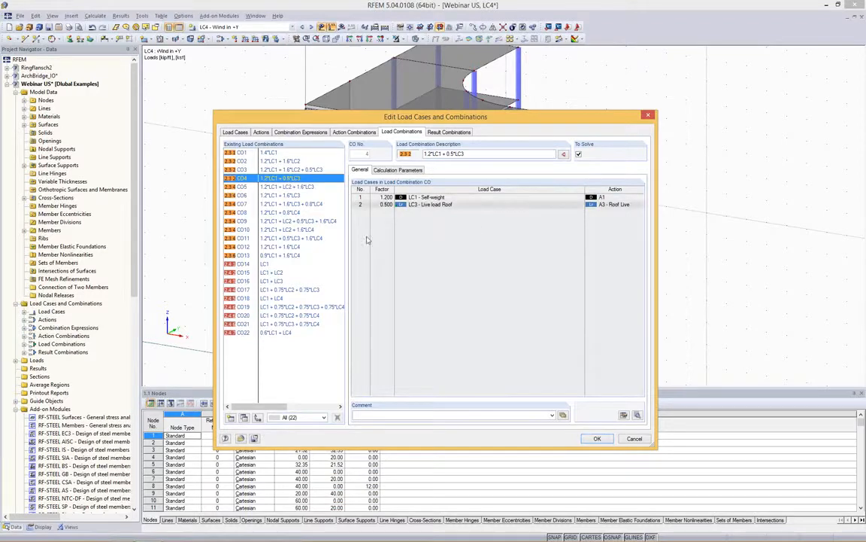
click(290, 332)
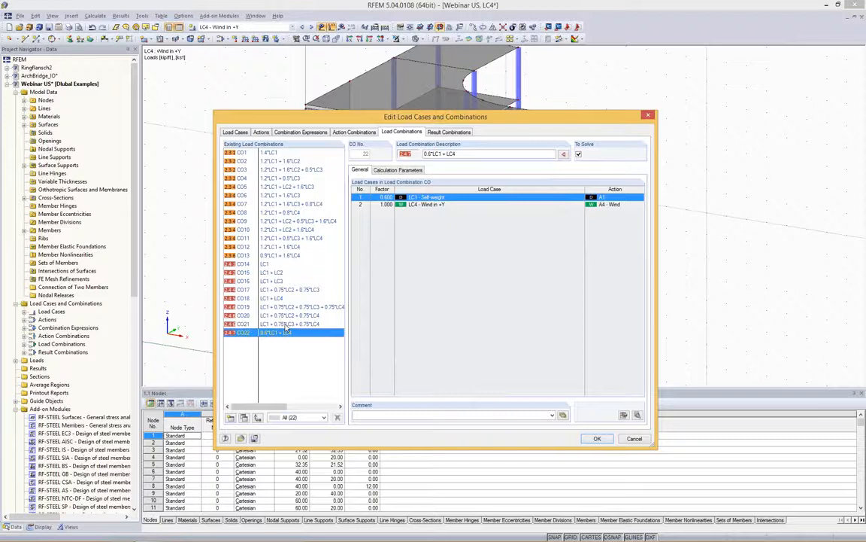
click(280, 153)
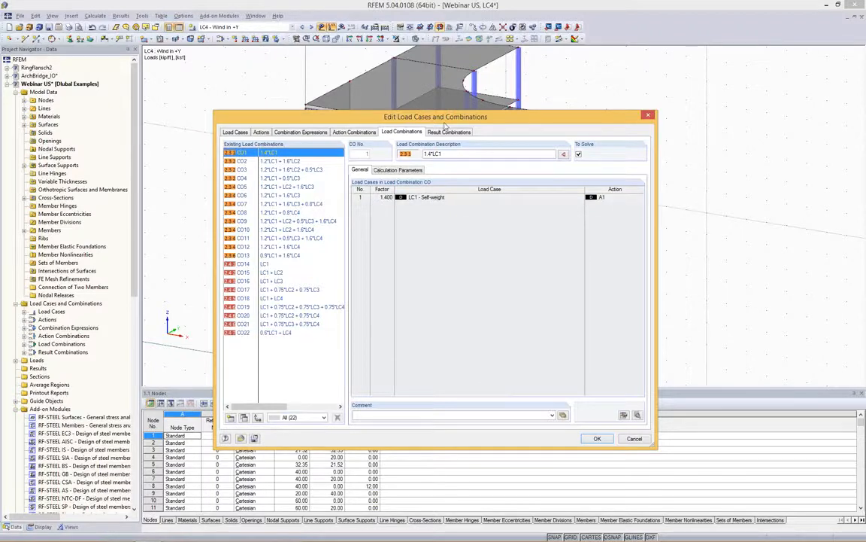
click(288, 334)
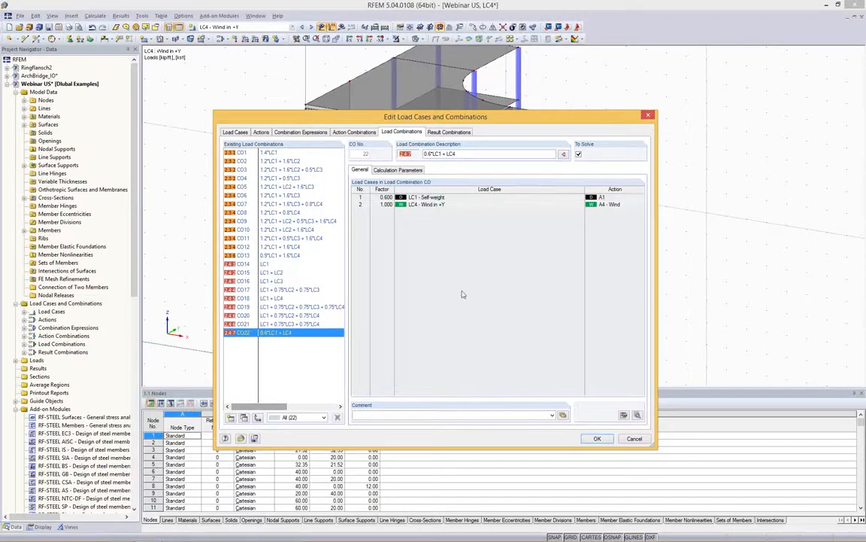
click(267, 154)
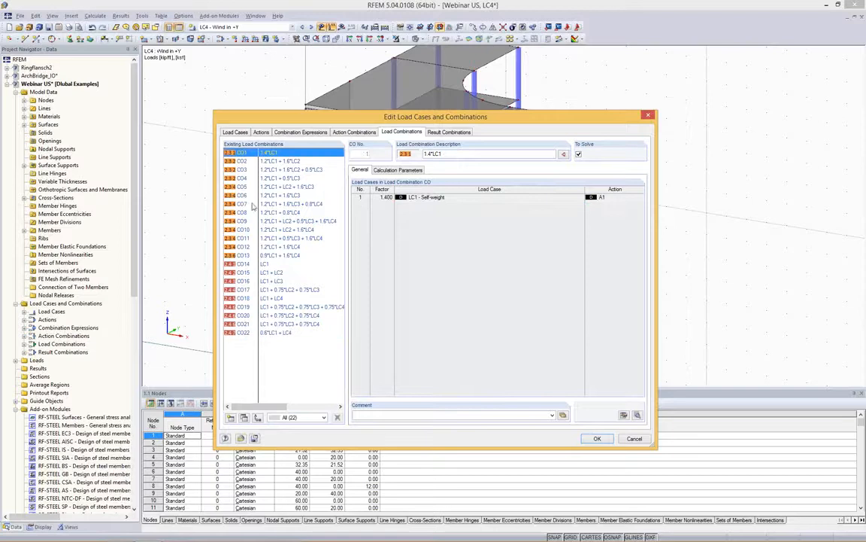
click(597, 439)
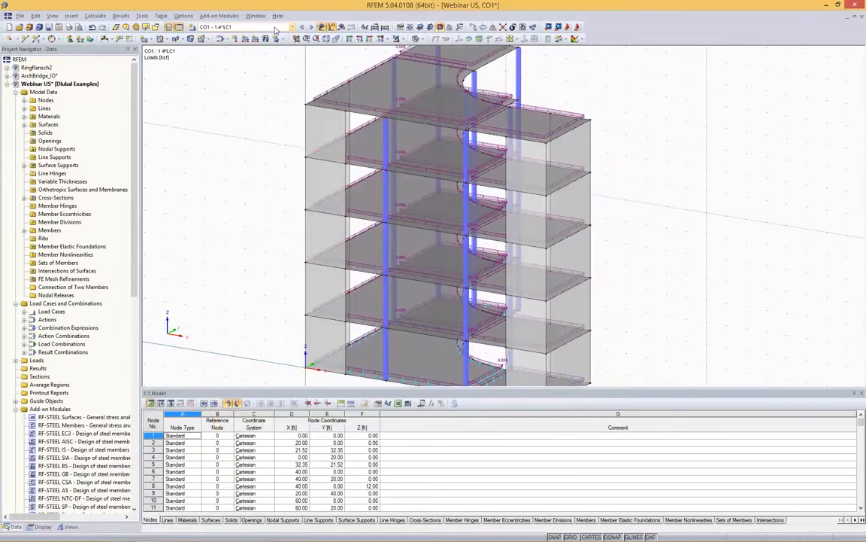
Display the loads of combination CO7 (1.2*LC1 + 1.6*LC3 + 0.8*LC4) on the whole building
click(278, 27)
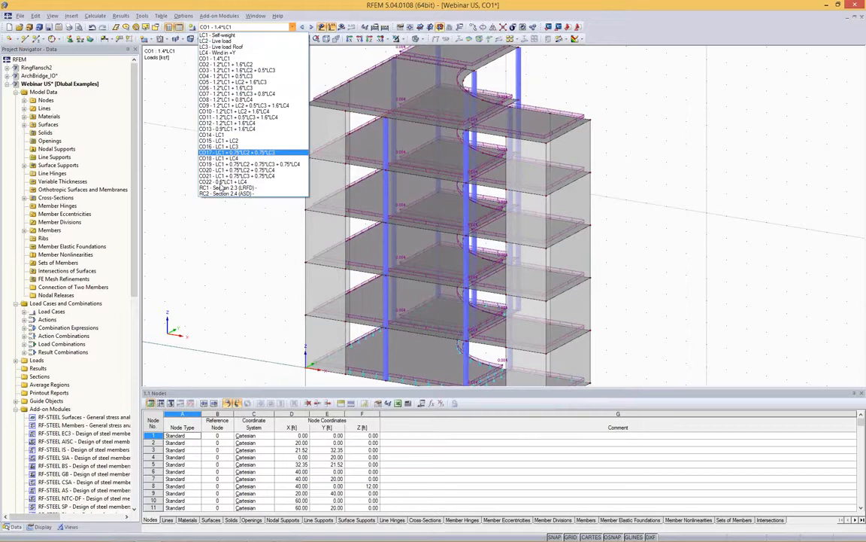
click(689, 170)
click(263, 28)
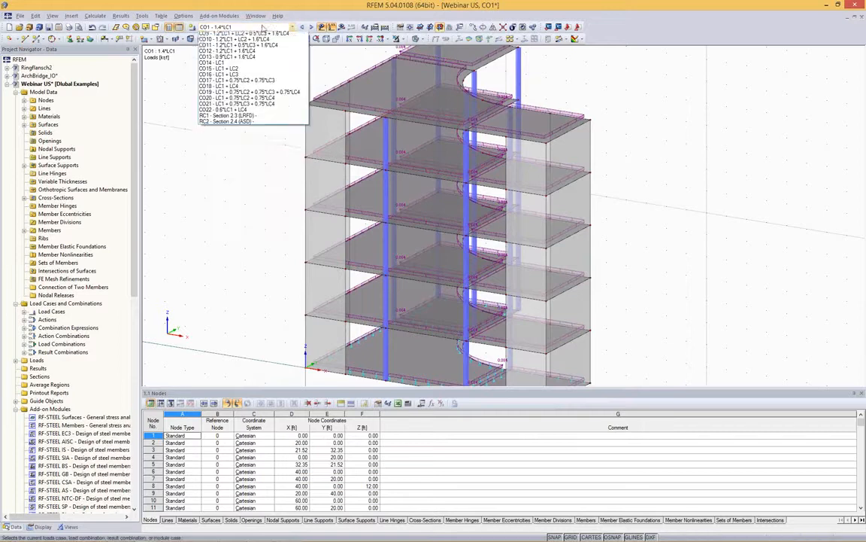
click(226, 91)
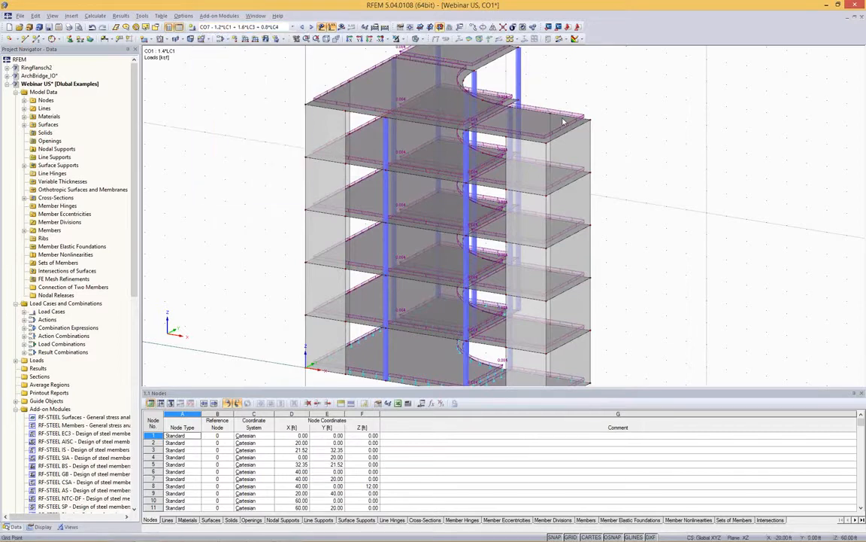
ctrl+middle_drag(695, 132, 364, 149)
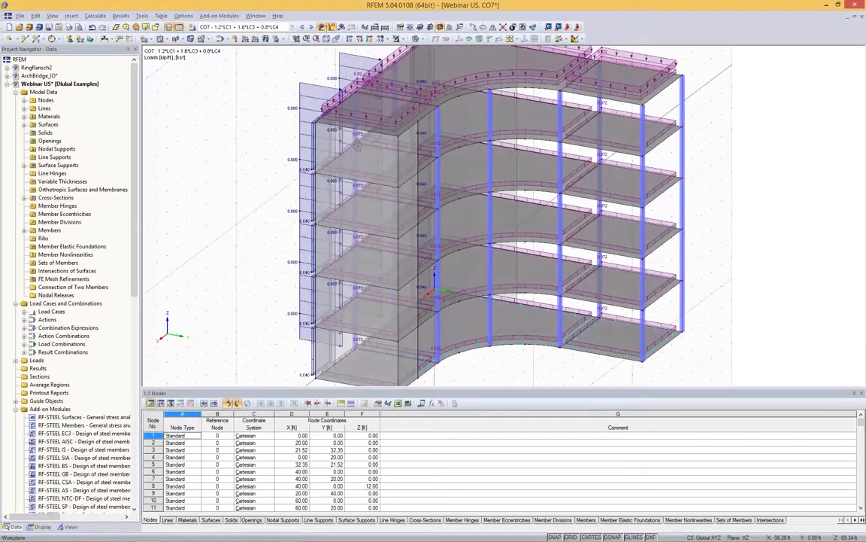
scroll(755, 145, down, 2)
middle_drag(778, 136, 752, 162)
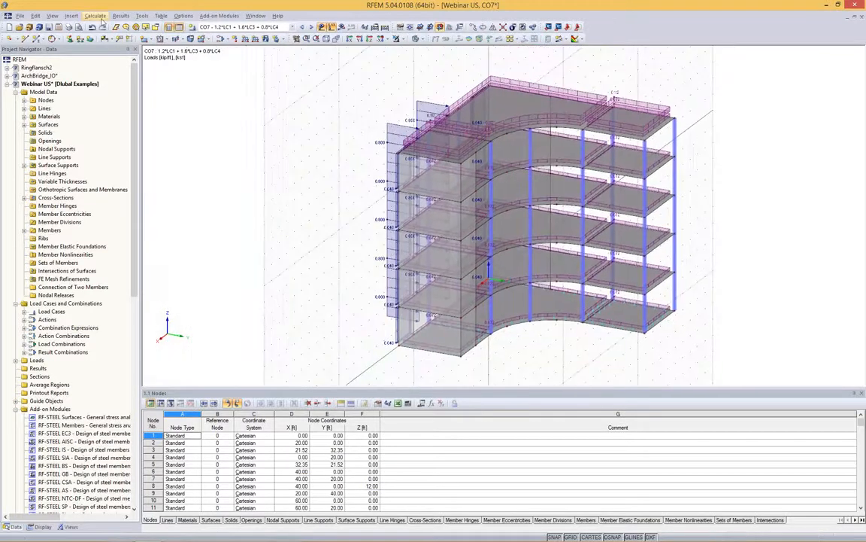
Generate the FE mesh and inspect it on the roof slab around the columns and across the building
click(99, 18)
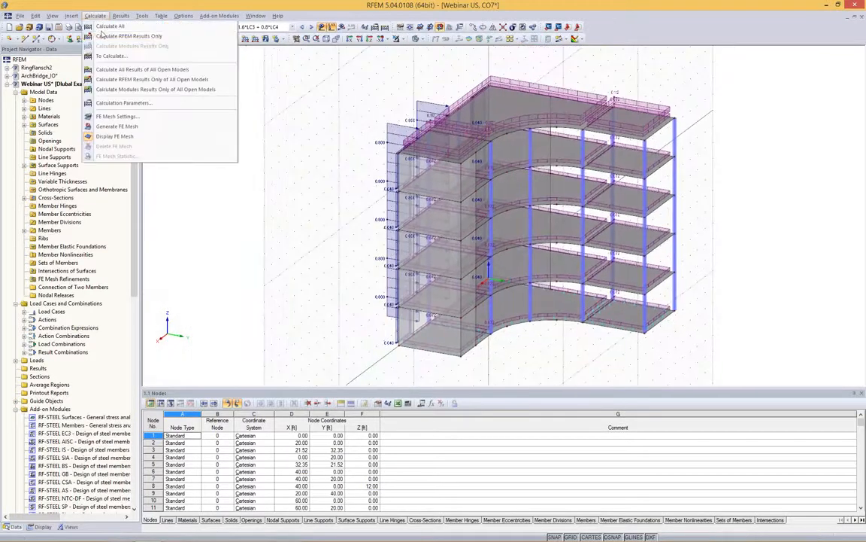
click(148, 128)
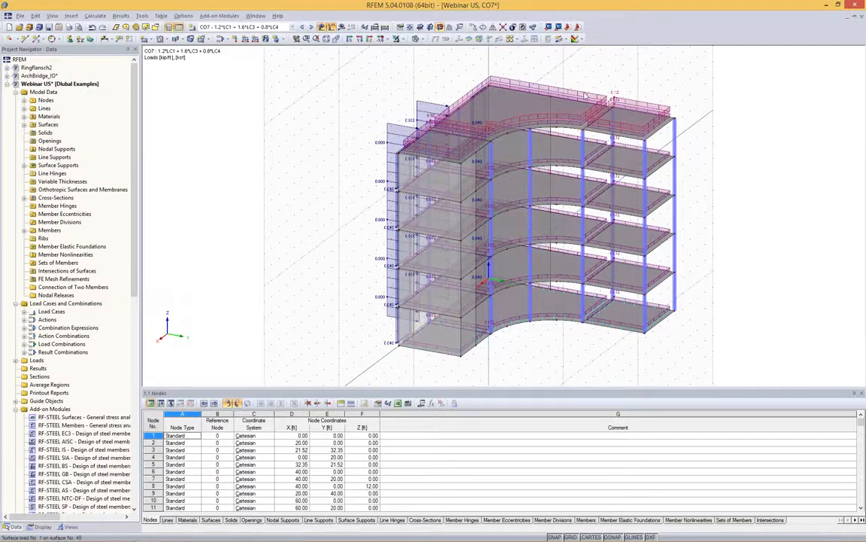
scroll(586, 96, up, 5)
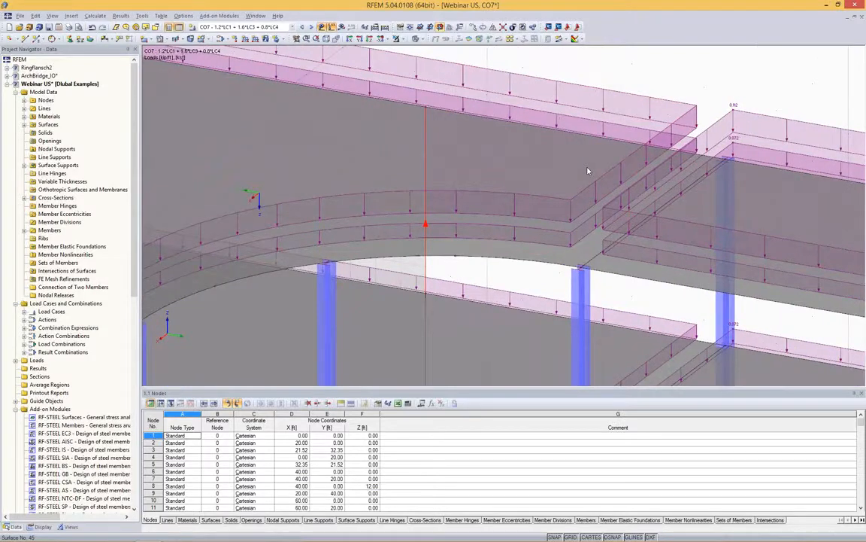
scroll(550, 259, up, 2)
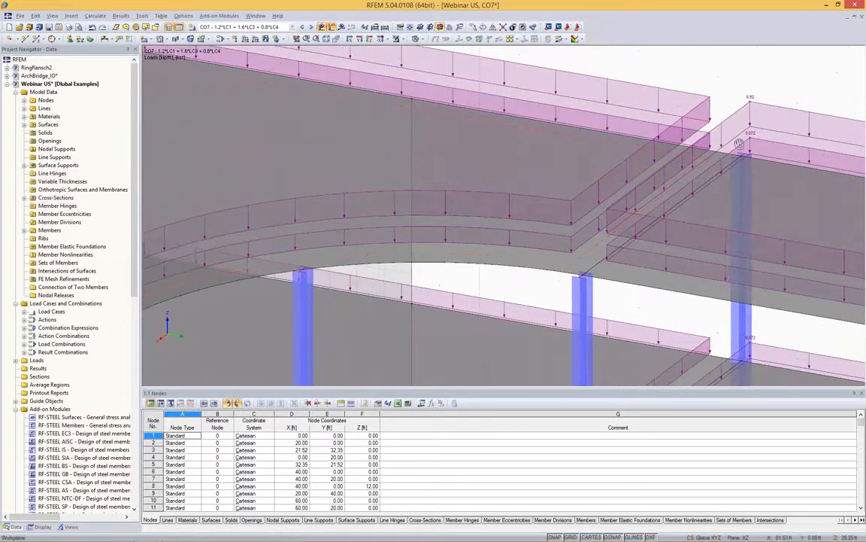
scroll(740, 143, up, 6)
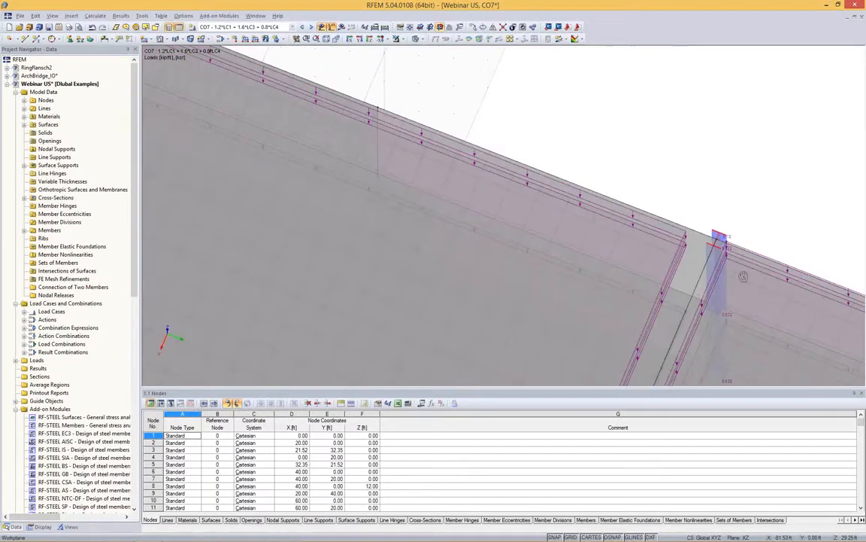
scroll(671, 237, down, 5)
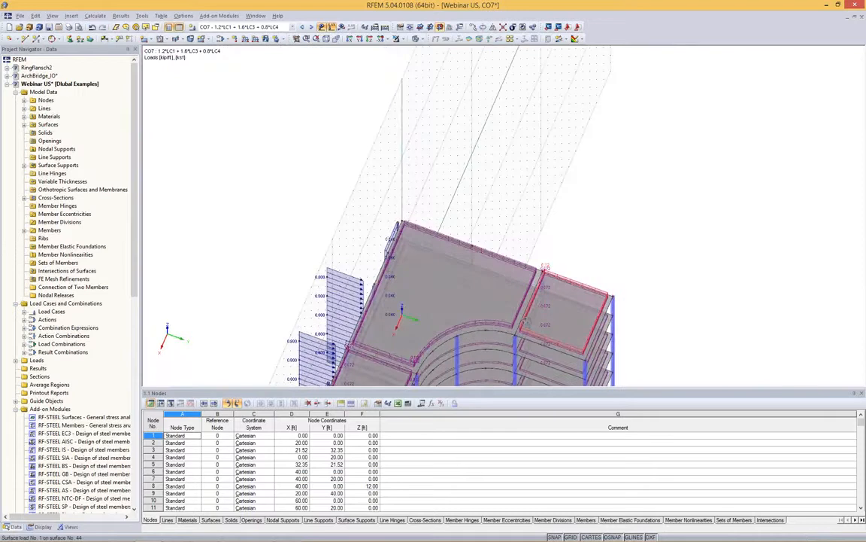
ctrl+middle_drag(564, 280, 668, 155)
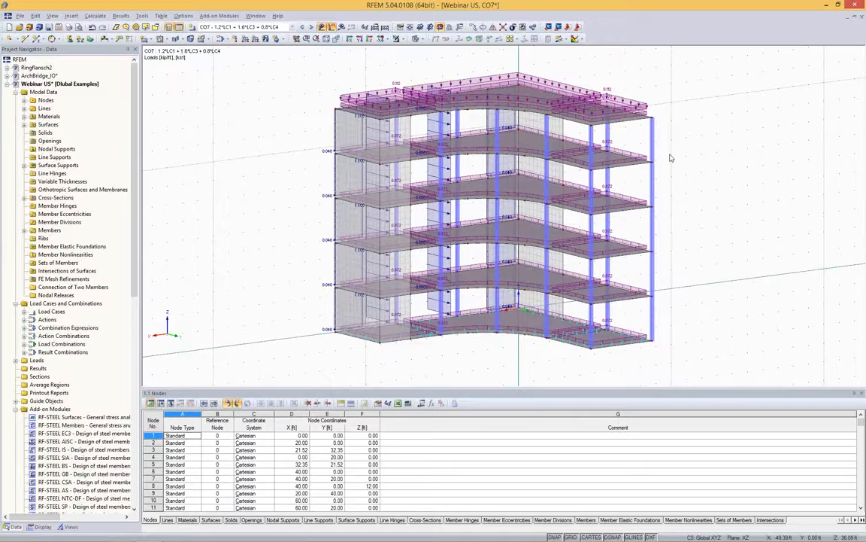
Calculate load combination CO7, display its global deformations, and hide the loads on the model
click(341, 27)
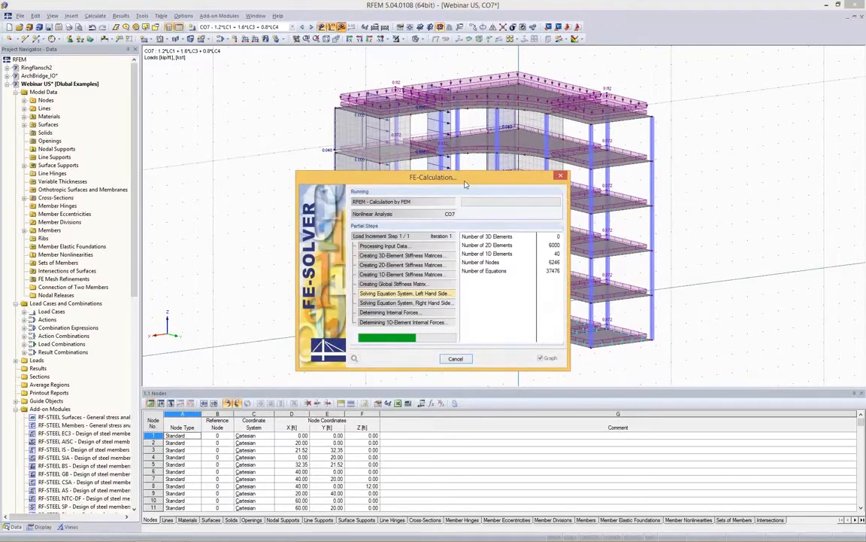
drag(465, 184, 232, 108)
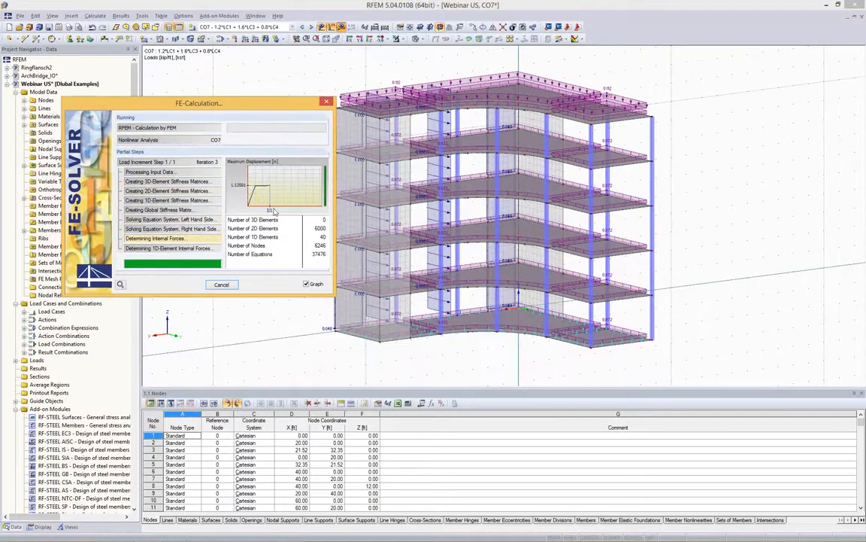
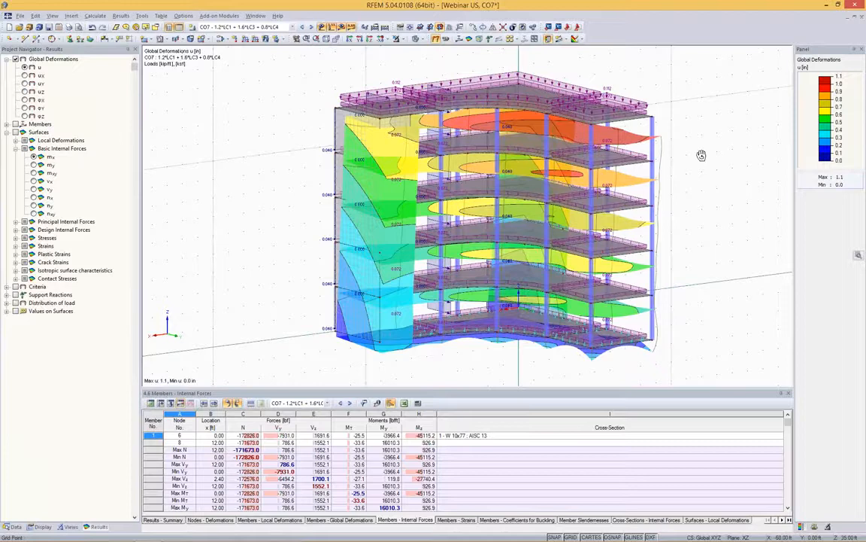
ctrl+middle_drag(701, 155, 717, 173)
click(322, 27)
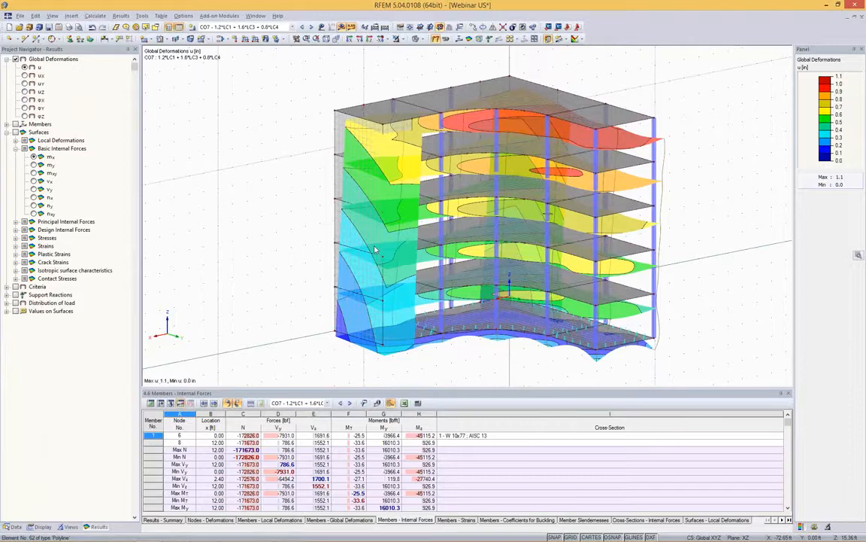
click(41, 526)
scroll(75, 234, down, 5)
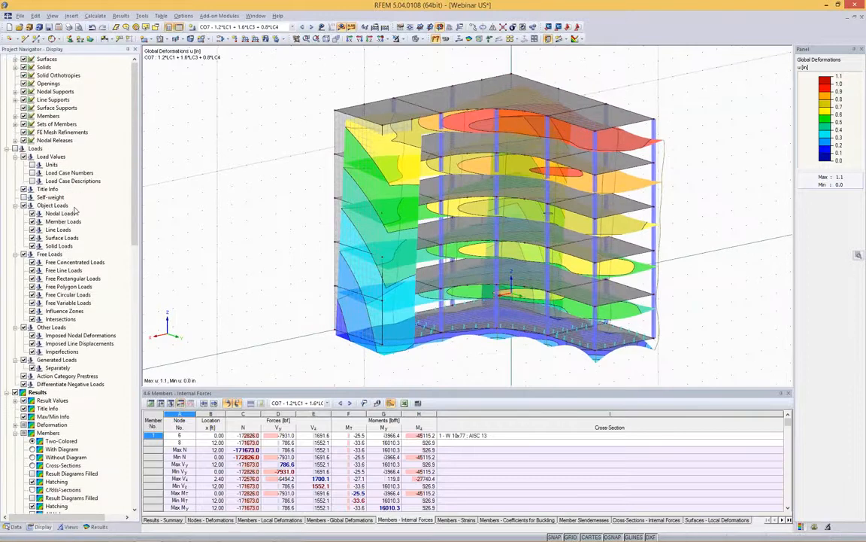
scroll(75, 234, down, 5)
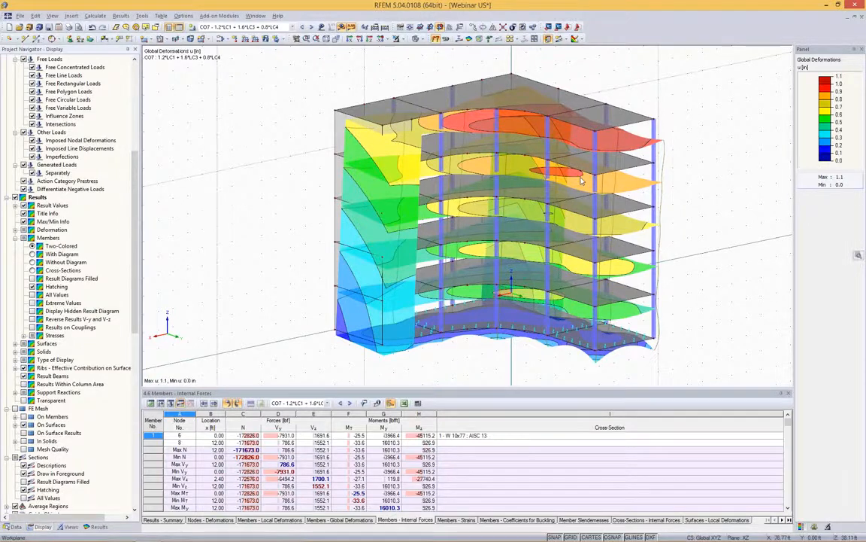
click(96, 526)
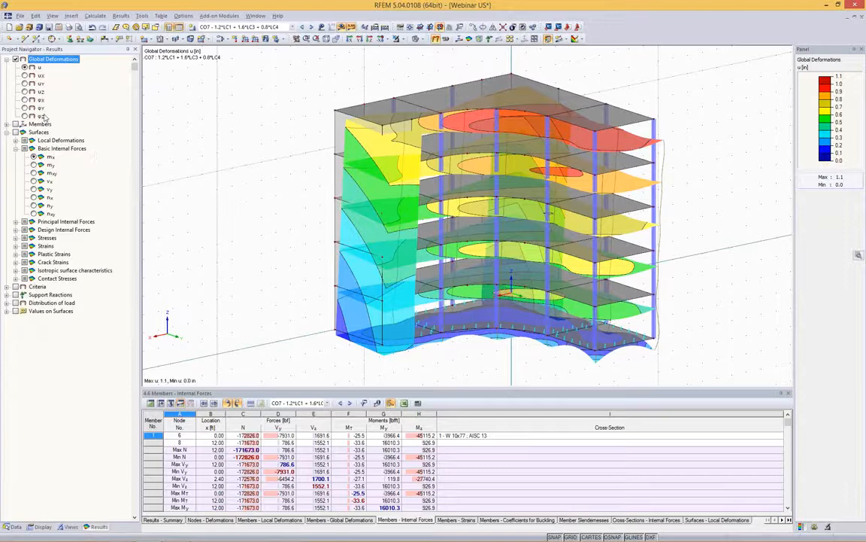
Display the members' axial forces N together with the surfaces' mx results, and show the support reactions briefly before hiding them
click(15, 124)
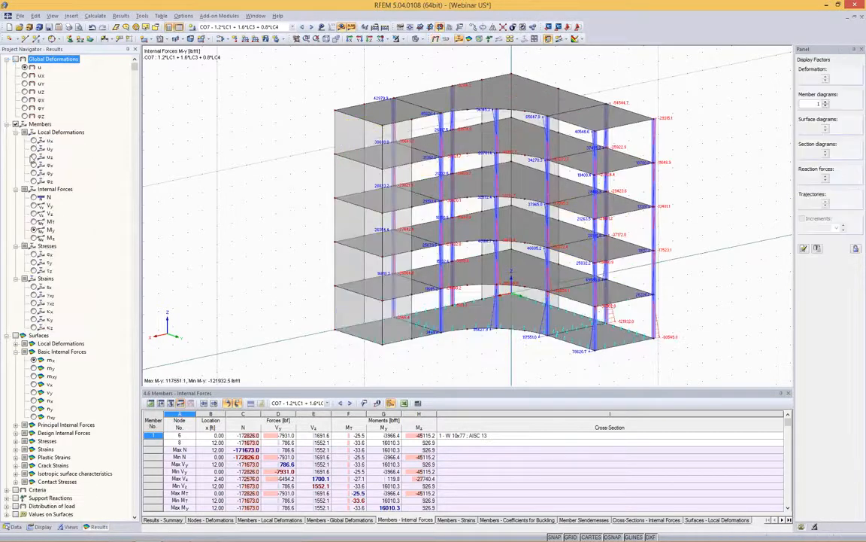
click(34, 197)
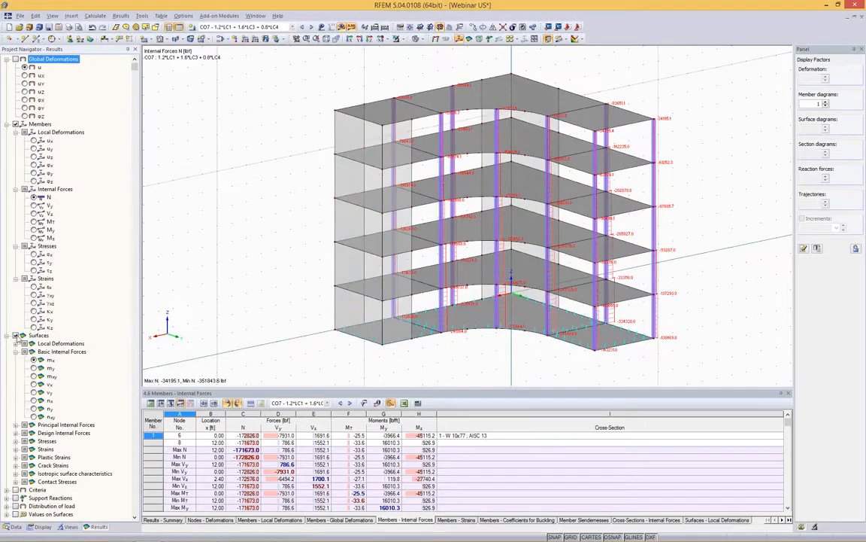
click(15, 334)
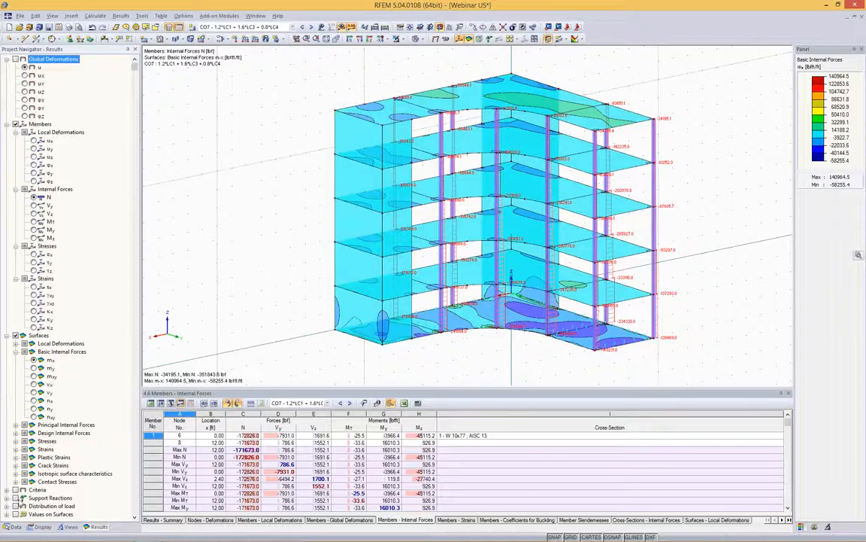
click(16, 498)
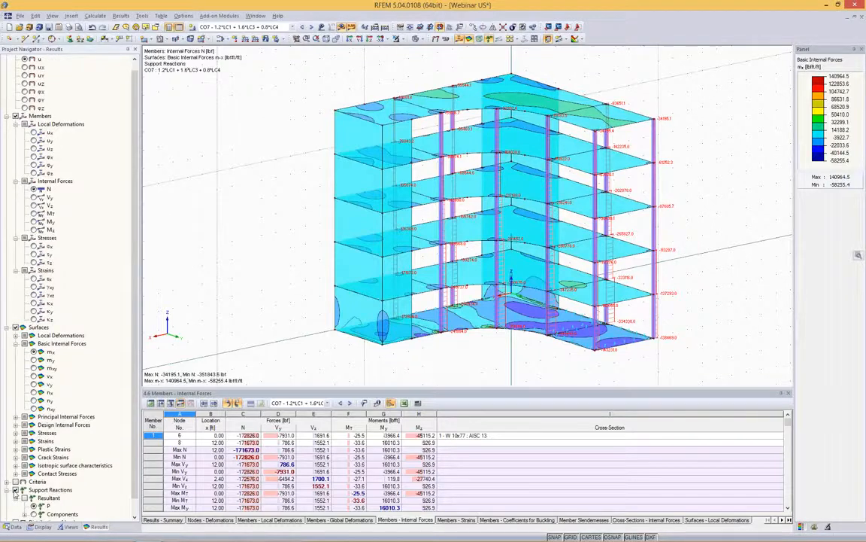
click(15, 490)
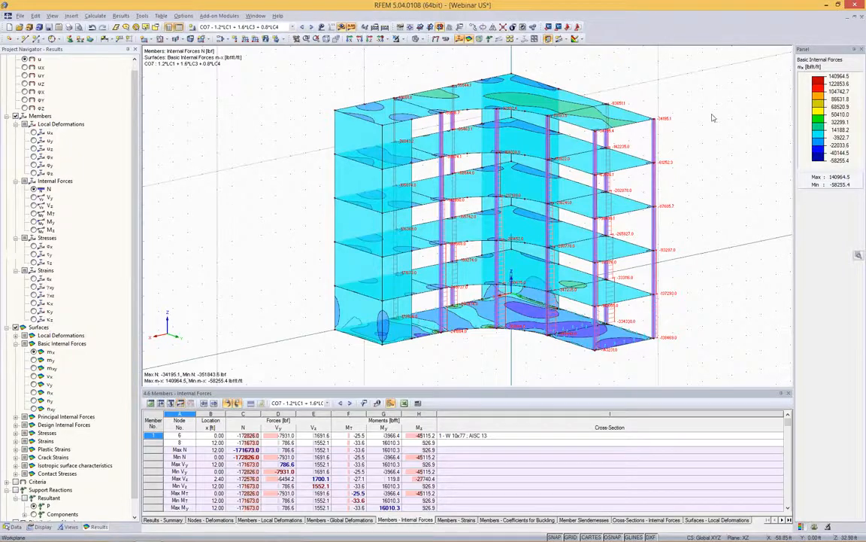
Select the full-height column stack at the building's outer corner and limit visibility to it to inspect its axial forces
drag(708, 97, 646, 364)
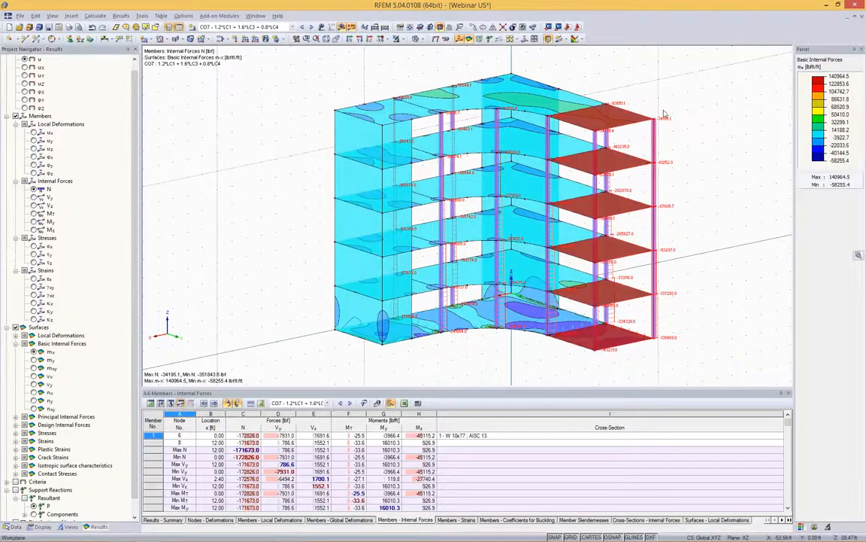
drag(644, 85, 692, 366)
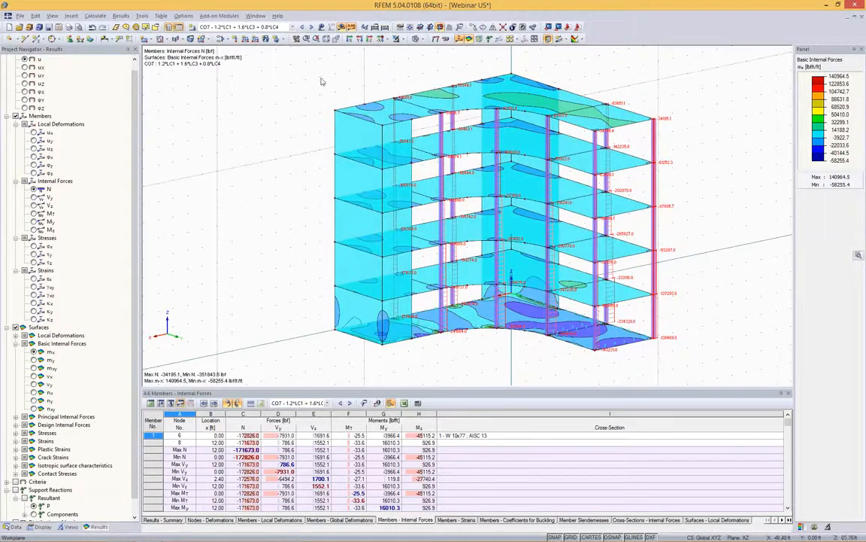
click(401, 39)
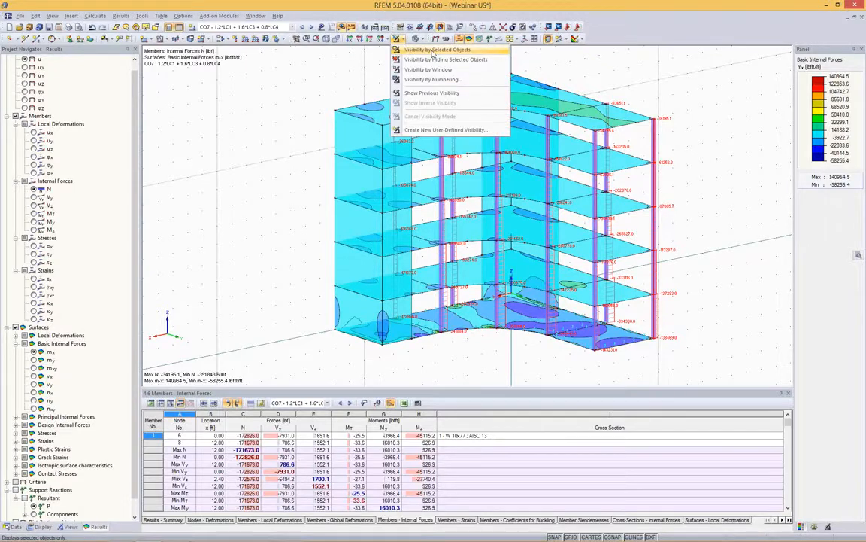
click(433, 51)
scroll(708, 179, up, 4)
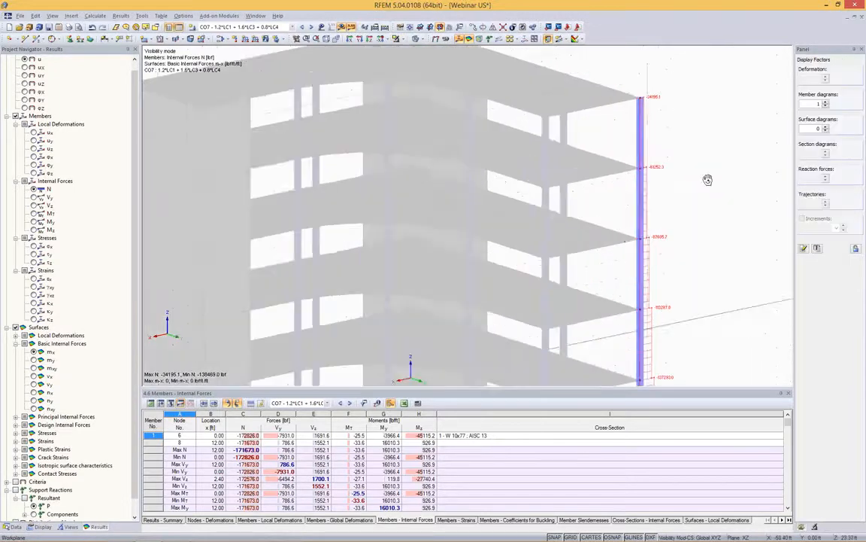
ctrl+middle_drag(708, 179, 590, 334)
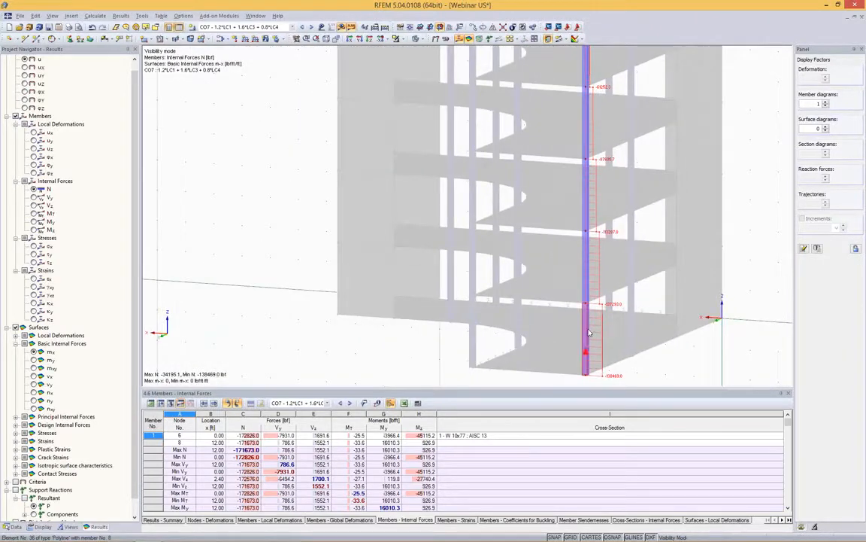
Isolate the lowest-storey member of the corner column stack and inspect its axial force diagram
click(590, 333)
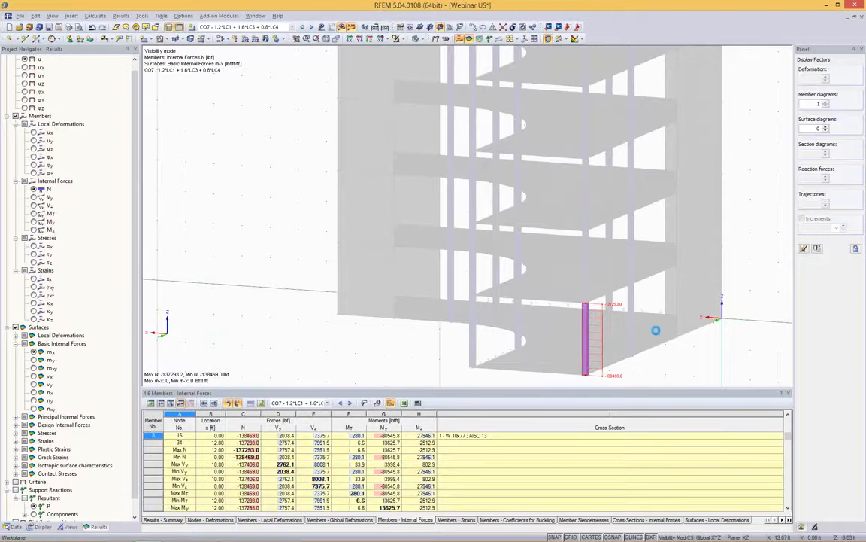
scroll(630, 270, up, 4)
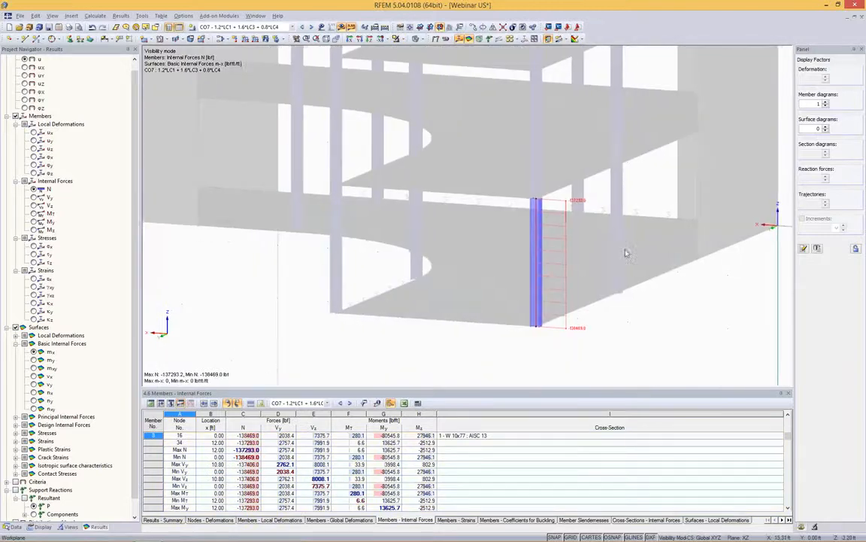
ctrl+middle_drag(625, 253, 337, 250)
scroll(464, 220, down, 2)
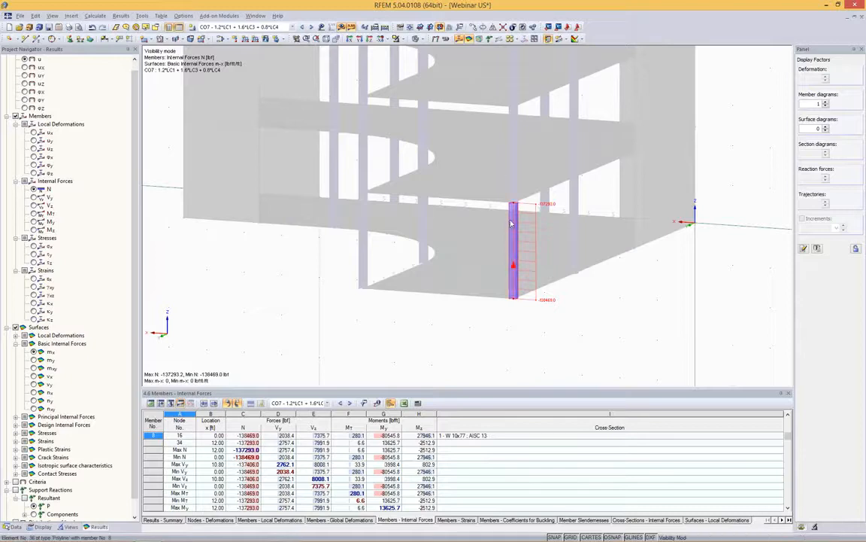
middle_drag(644, 232, 614, 198)
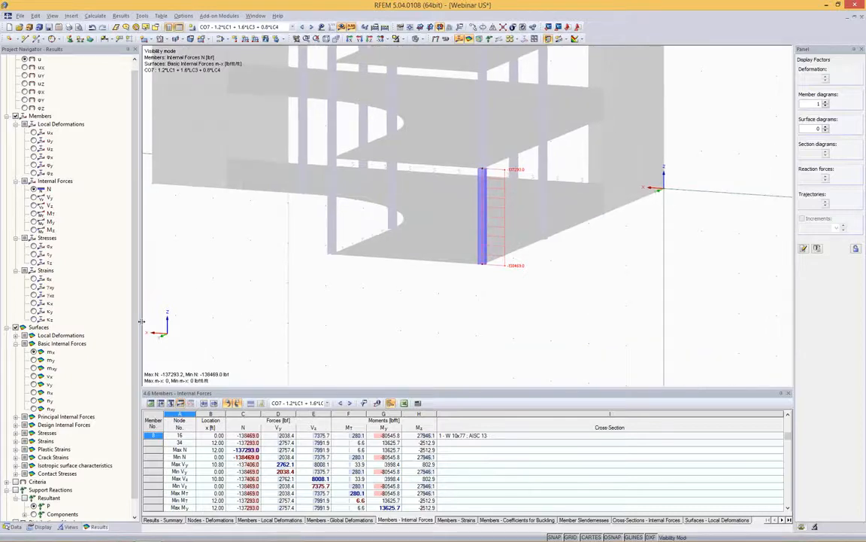
Open the result diagrams of the lowest-storey corner column and hide the global deformation u, leaving the axial force N
click(489, 184)
right_click(490, 183)
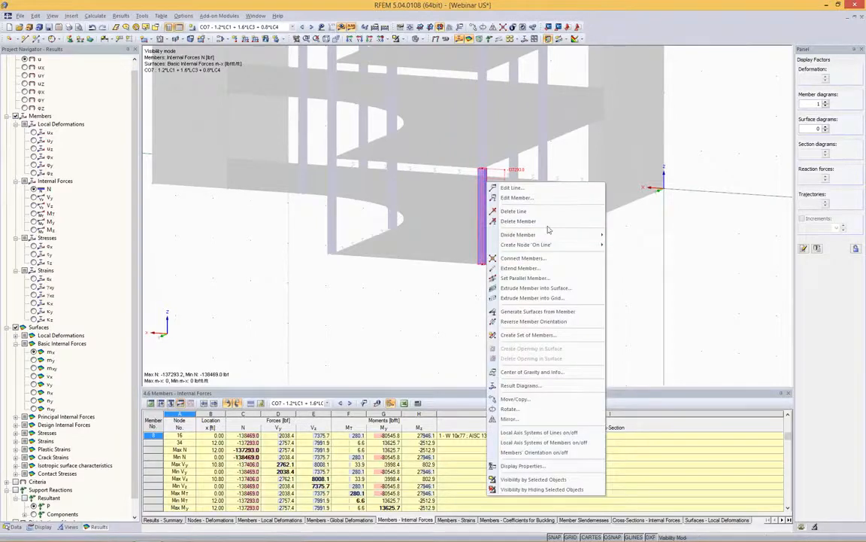
click(519, 385)
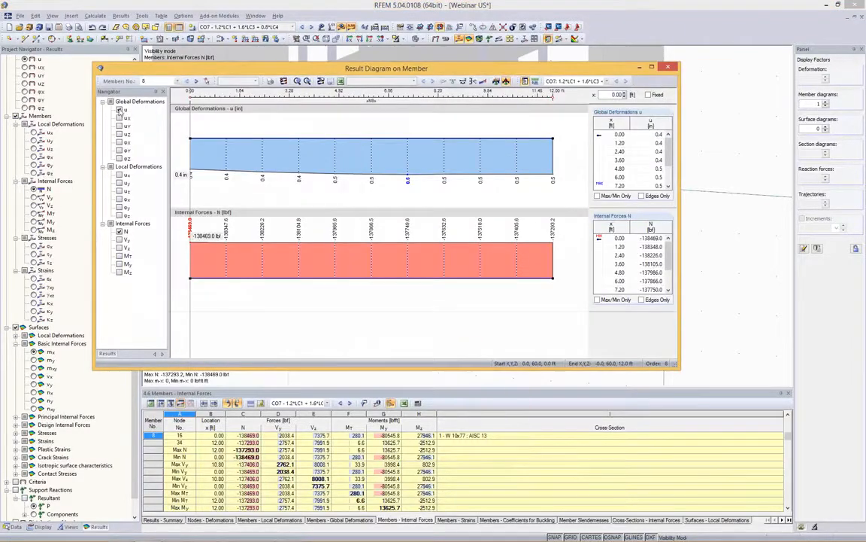
click(119, 110)
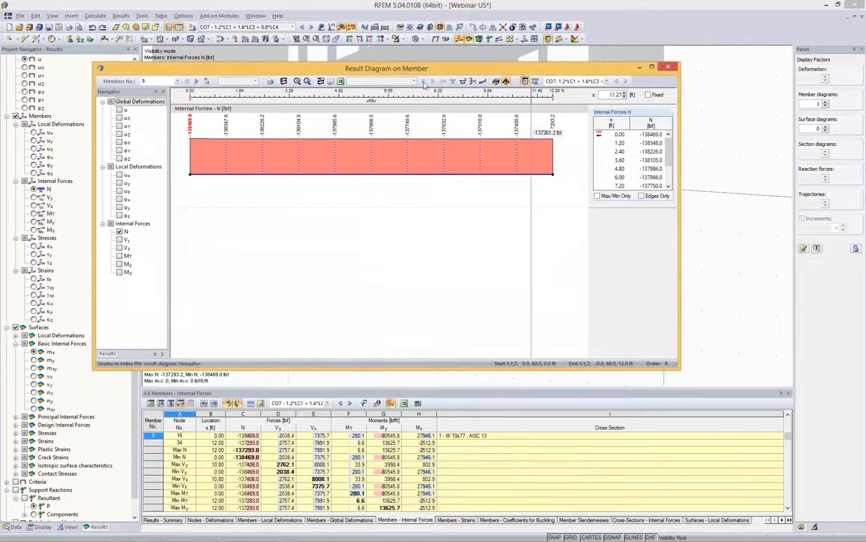
drag(424, 68, 169, 178)
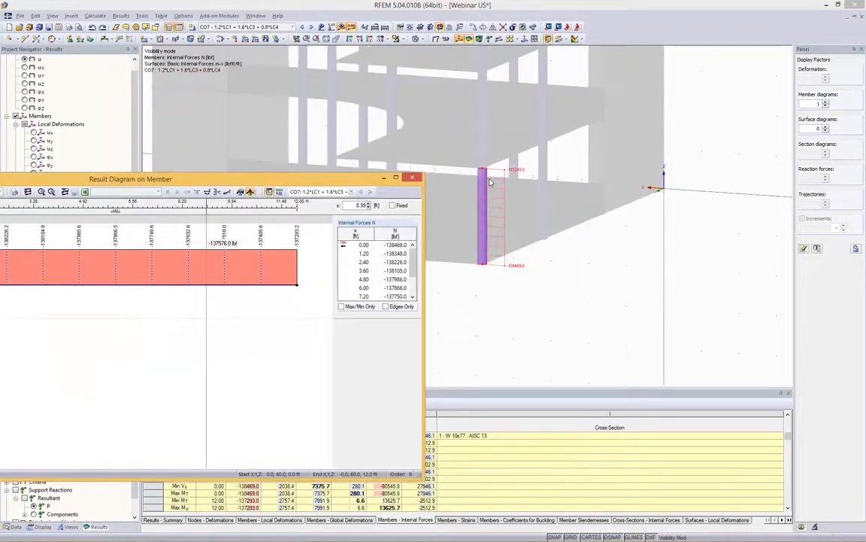
drag(308, 179, 466, 88)
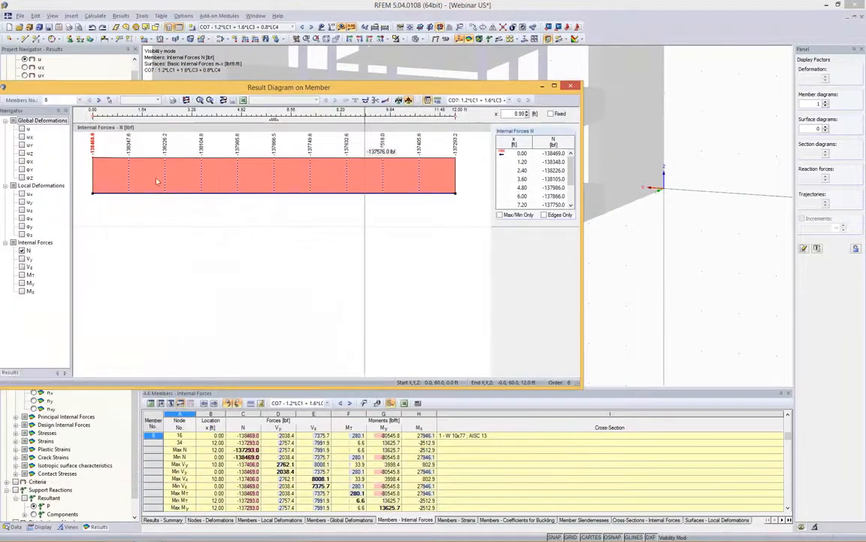
Add the Vy, Vz and My diagrams for the corner column, review them along its length, and close the result diagrams
click(22, 258)
click(21, 267)
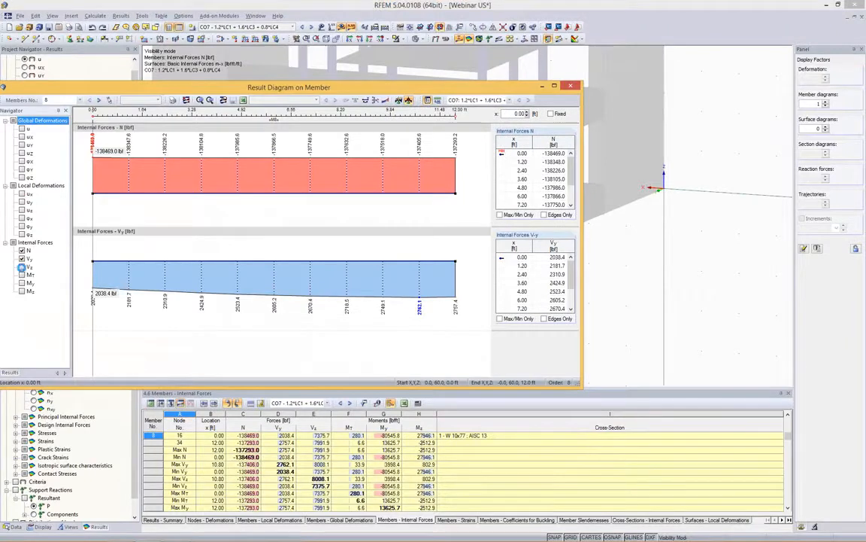
click(23, 282)
scroll(338, 263, down, 4)
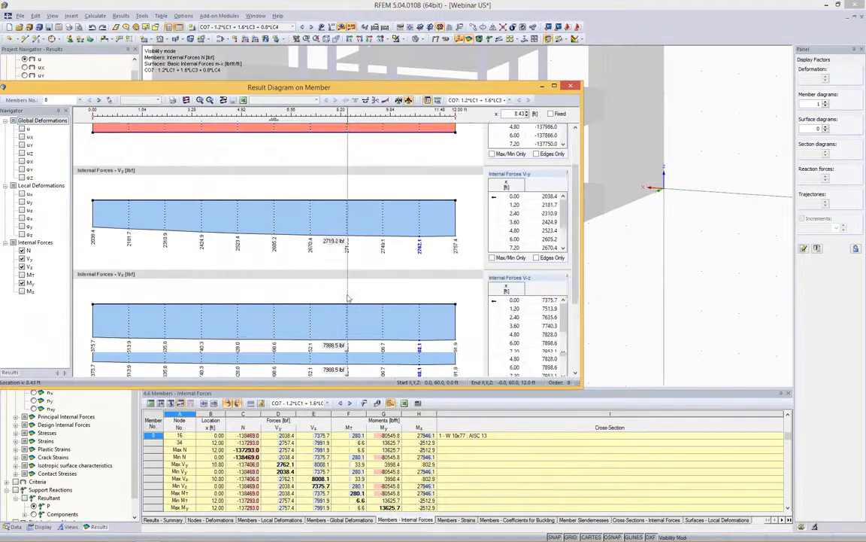
scroll(276, 291, up, 5)
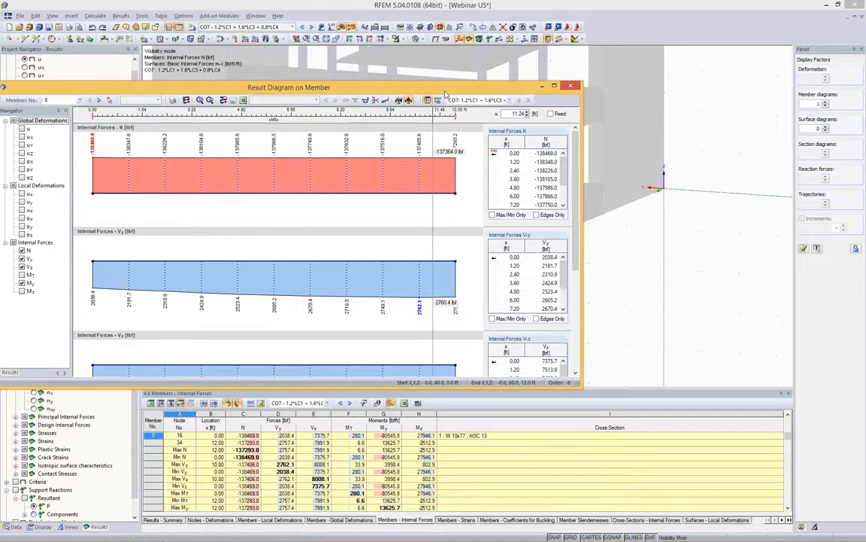
drag(440, 91, 531, 83)
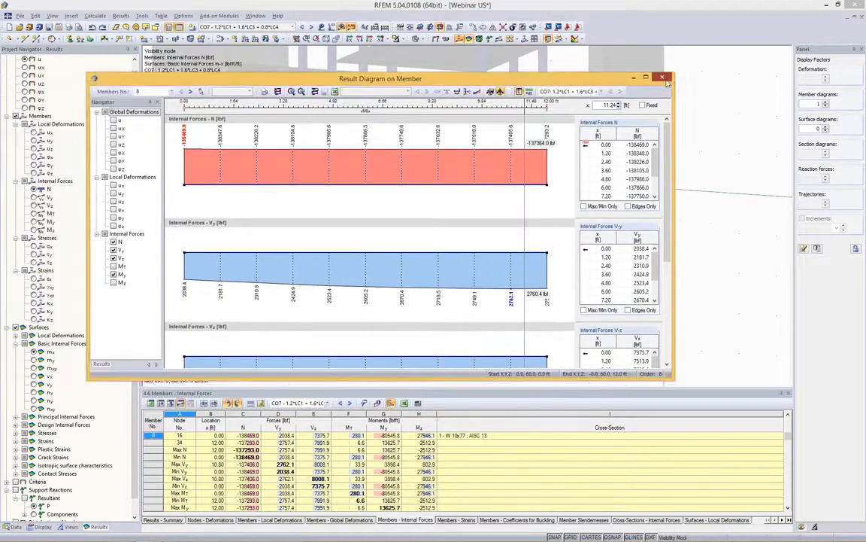
click(662, 79)
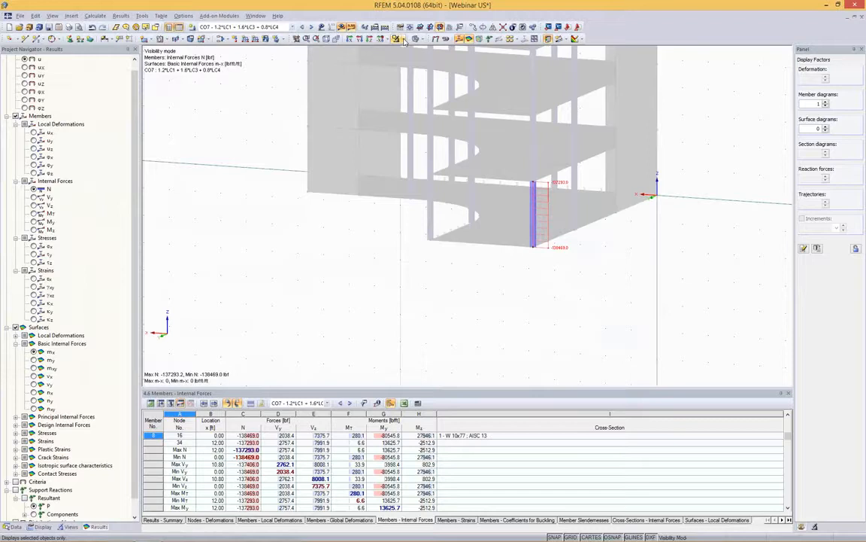
Cancel the visibility mode and view the member and surface results on the whole building, leaving the roof slab deselected
click(399, 39)
click(429, 117)
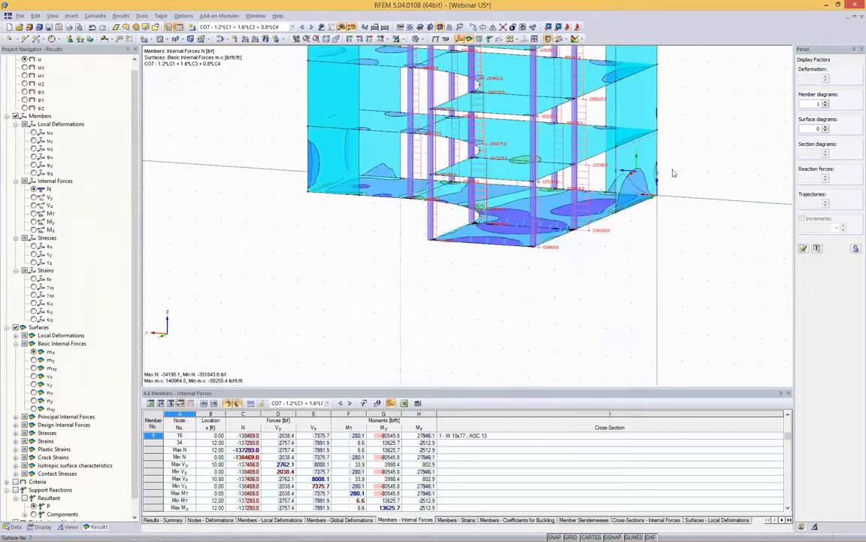
scroll(651, 147, down, 5)
scroll(653, 147, up, 2)
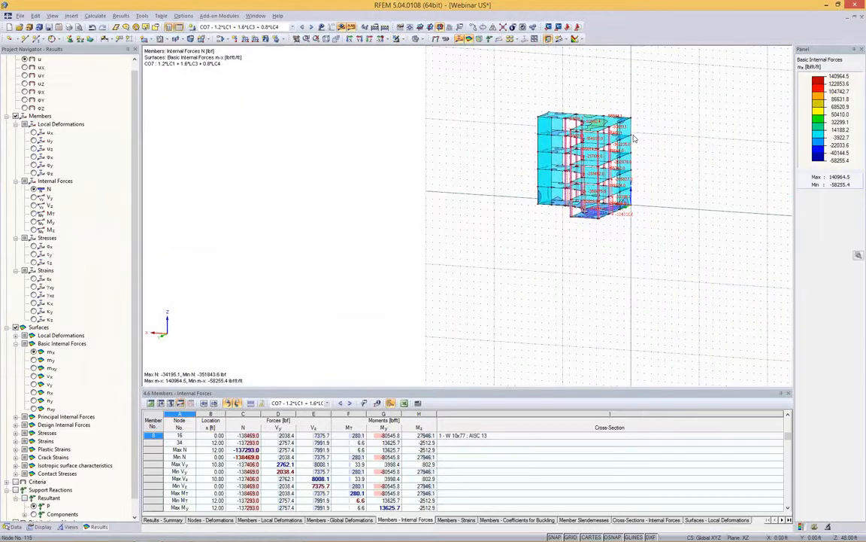
scroll(632, 137, up, 2)
click(571, 120)
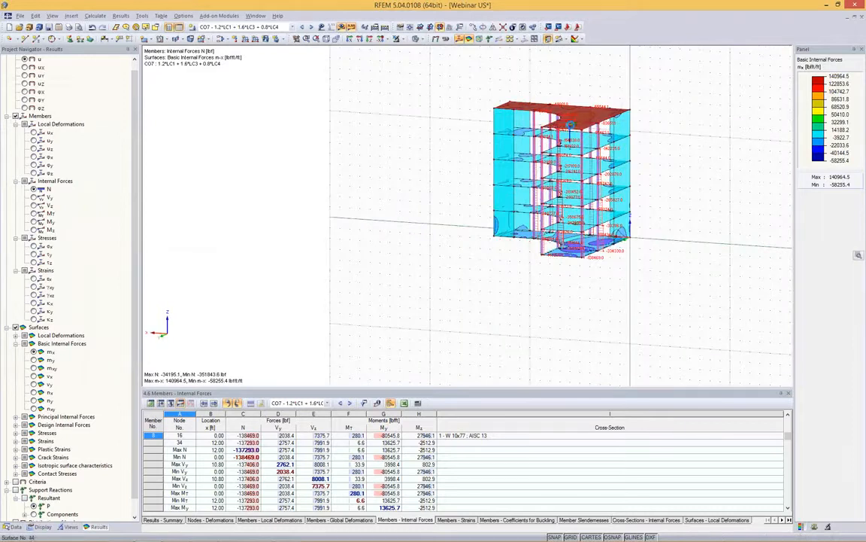
ctrl+middle_drag(583, 88, 548, 136)
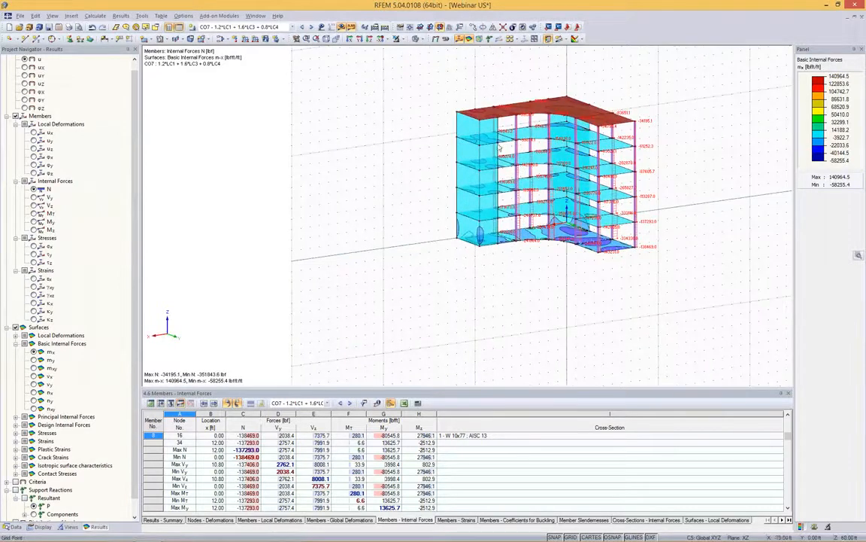
click(246, 292)
Look through the add-on modules in the project data, covering the steel, concrete and timber design modules
click(37, 526)
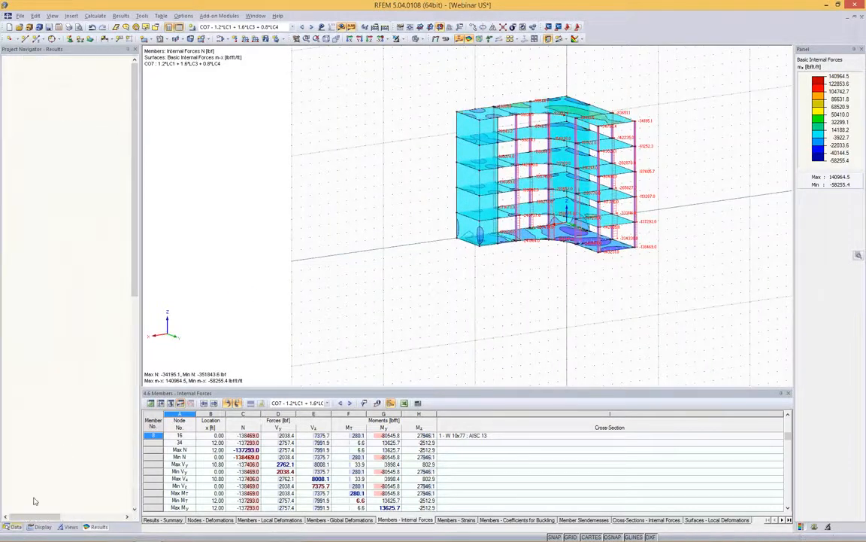
scroll(112, 314, down, 7)
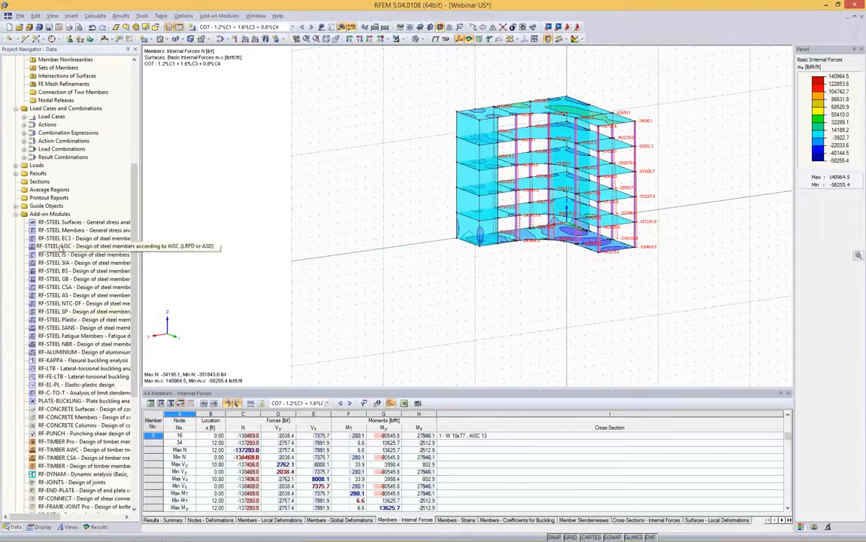
scroll(64, 248, down, 4)
click(79, 125)
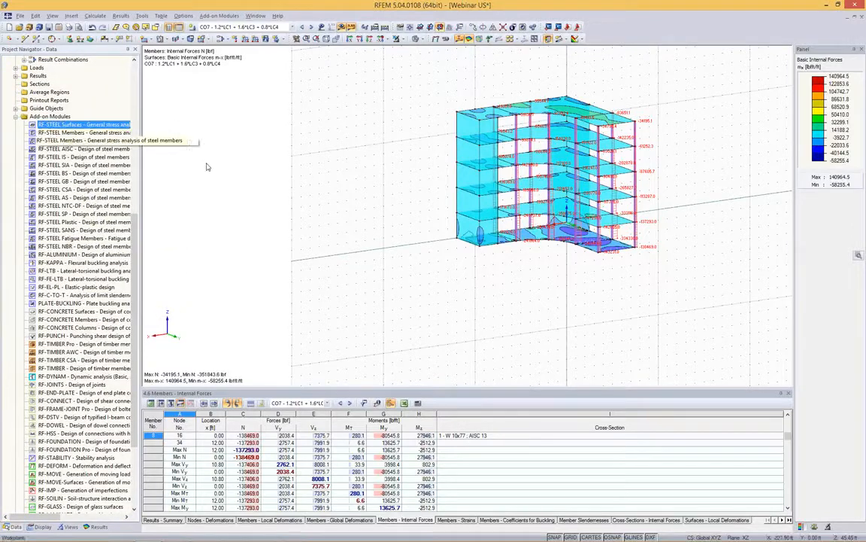
click(262, 183)
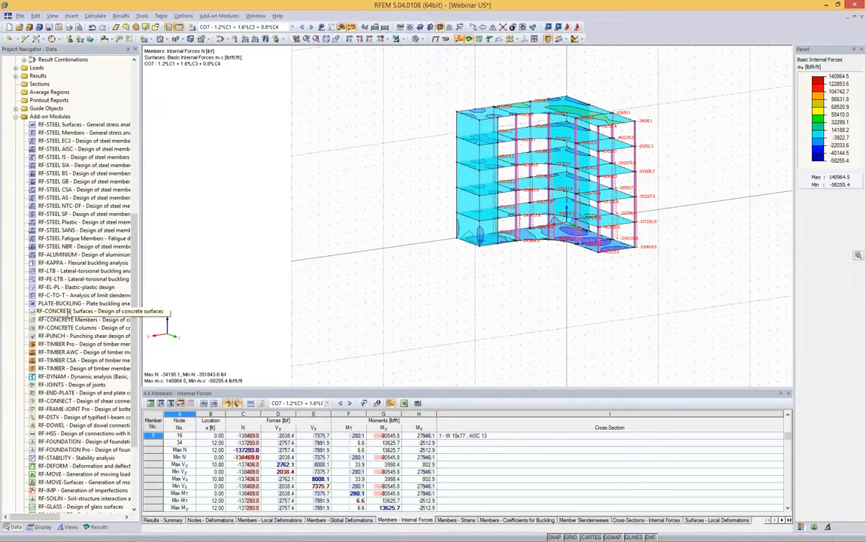
Open the RF-CONCRETE Surfaces add-on module and choose ACI 318-11 as the design standard
click(75, 336)
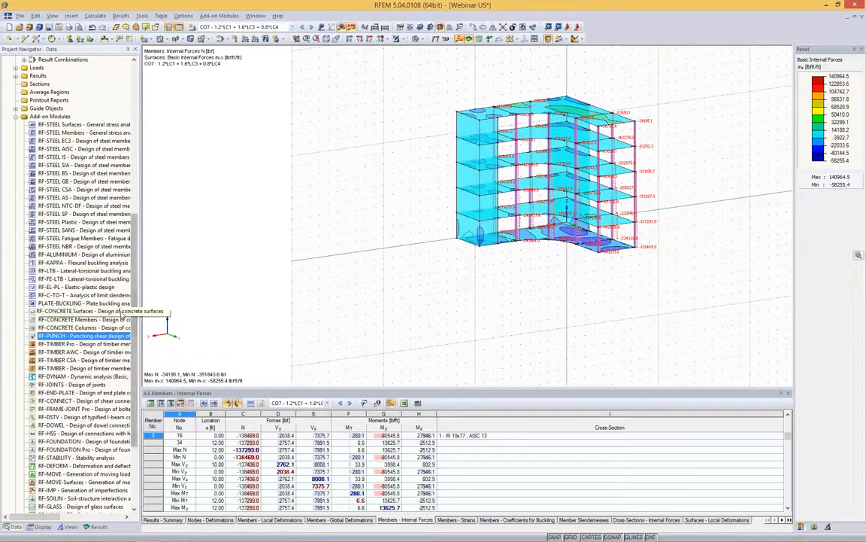
click(344, 253)
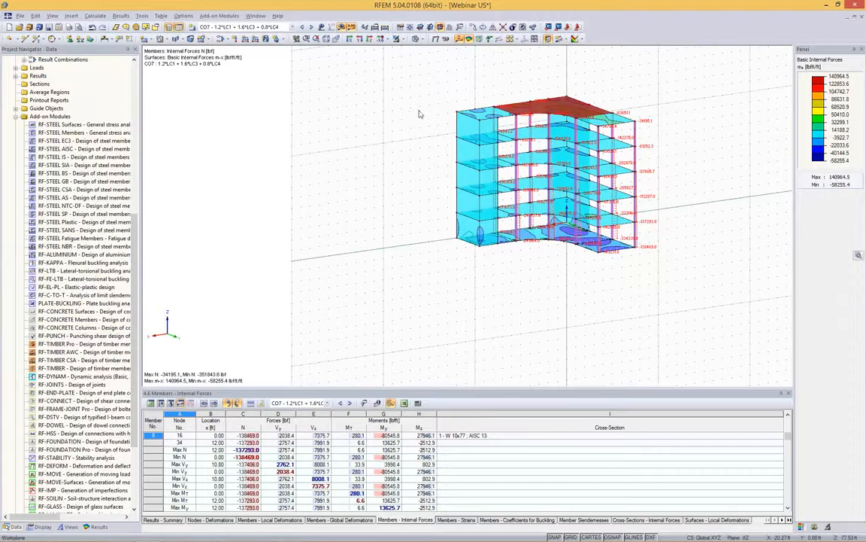
double_click(58, 312)
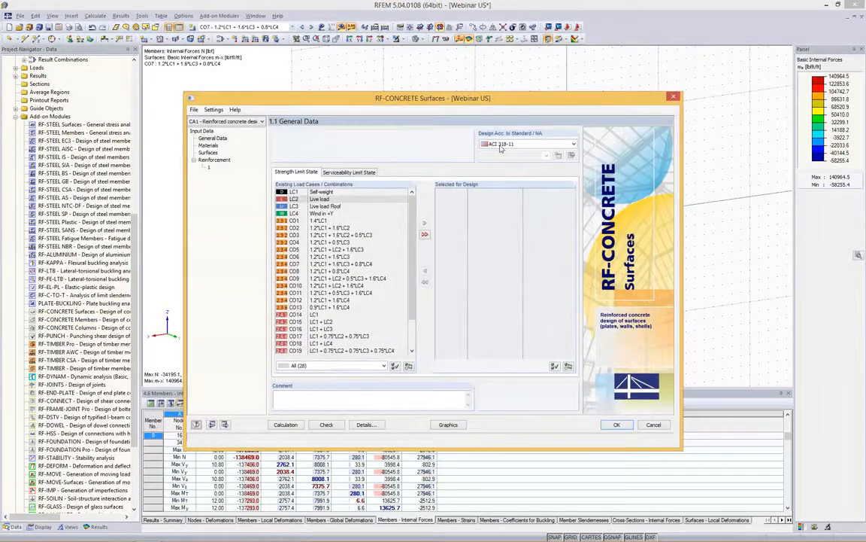
click(501, 145)
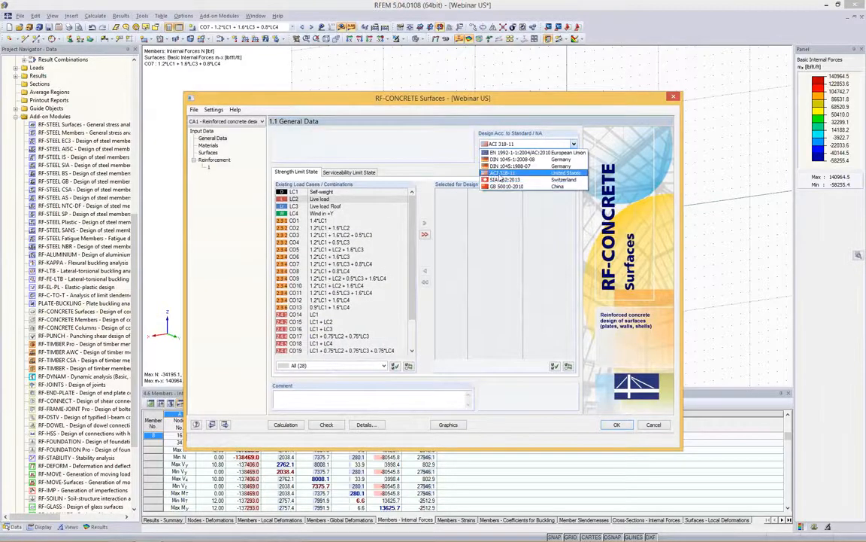
click(501, 173)
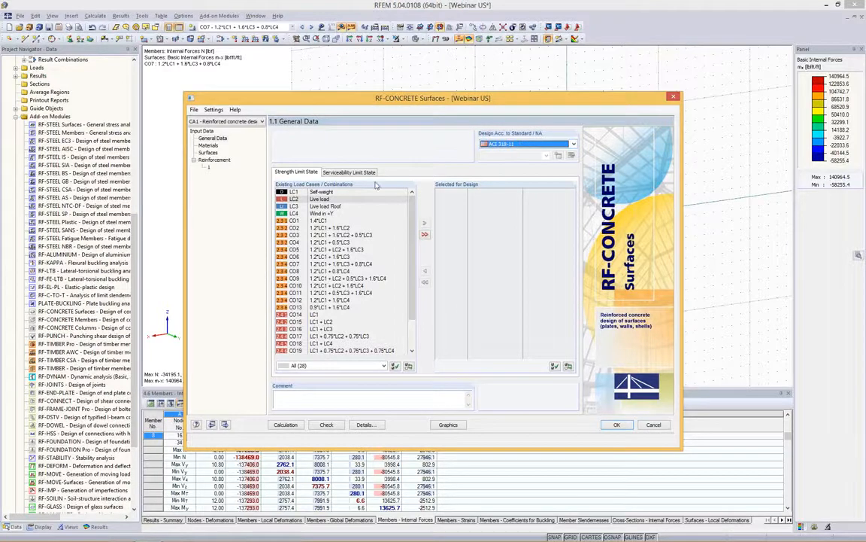
Select load combination CO7 for the strength limit state design and check the serviceability limit state options
double_click(296, 265)
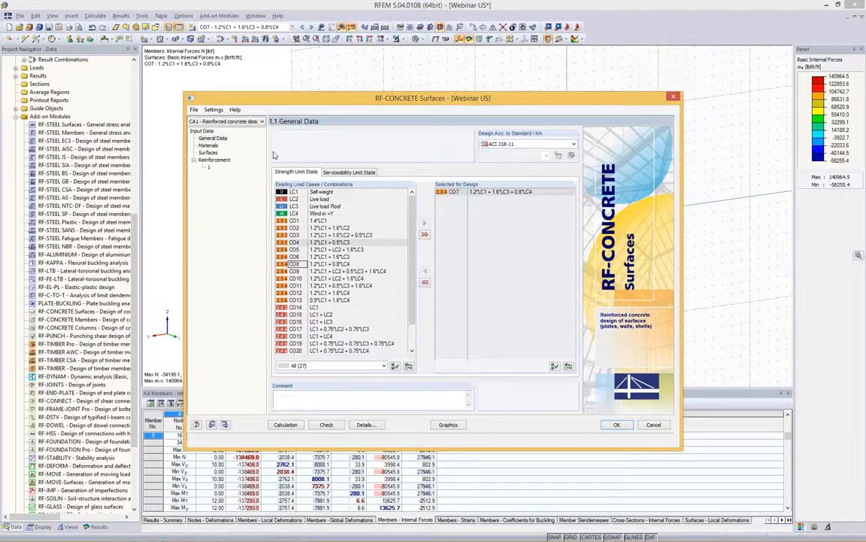
click(347, 172)
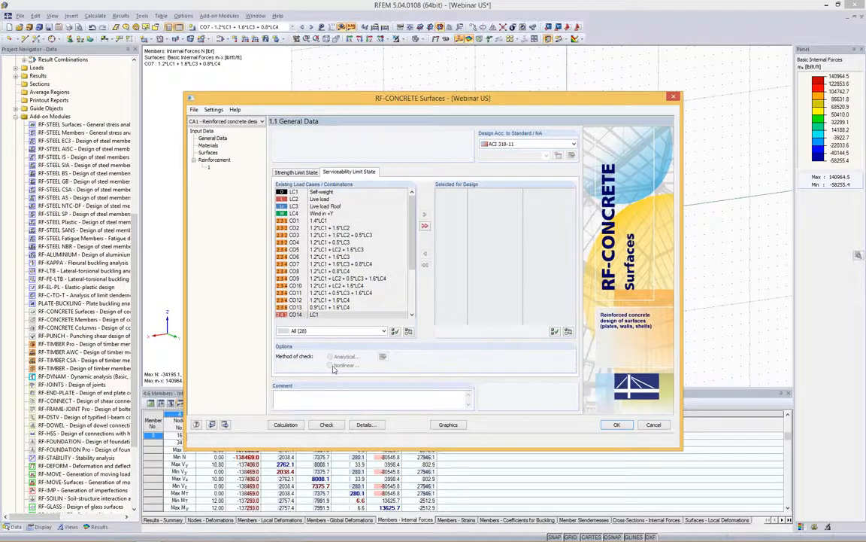
click(308, 173)
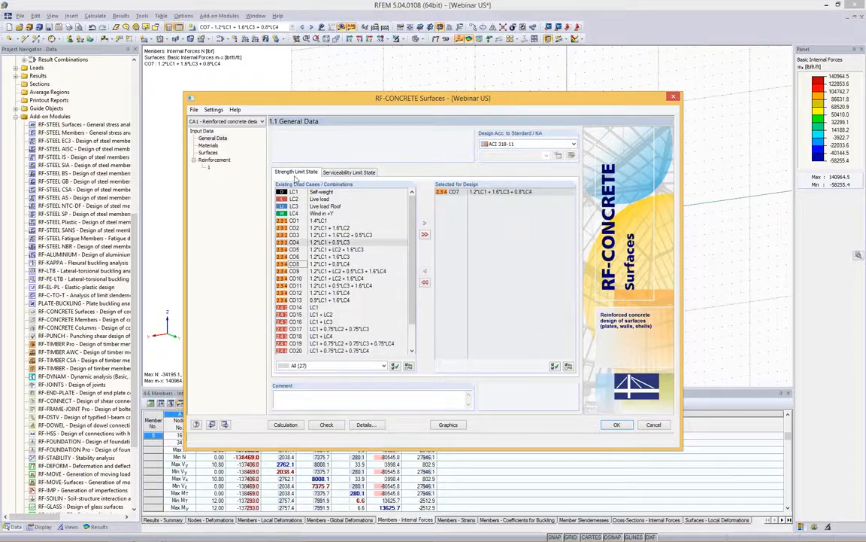
Set the reinforcing steel for the 4000 psi concrete to Grade 60
click(210, 145)
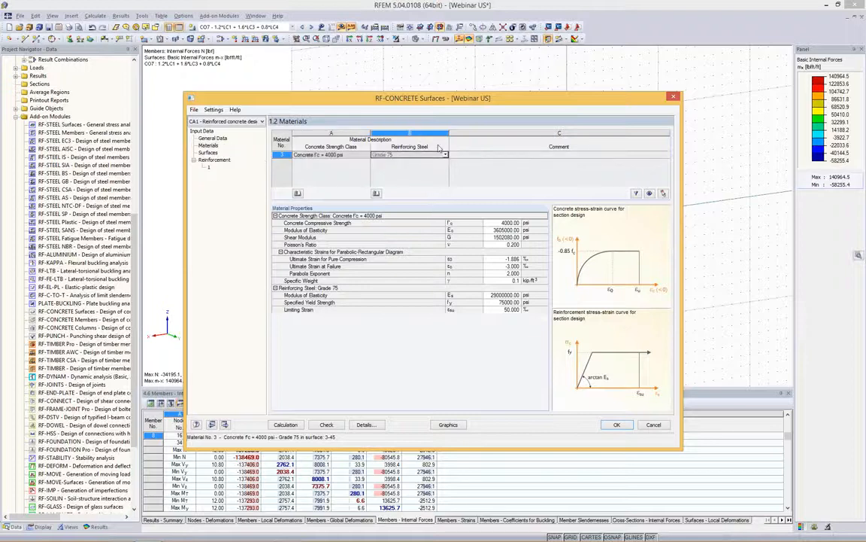
click(426, 156)
click(445, 156)
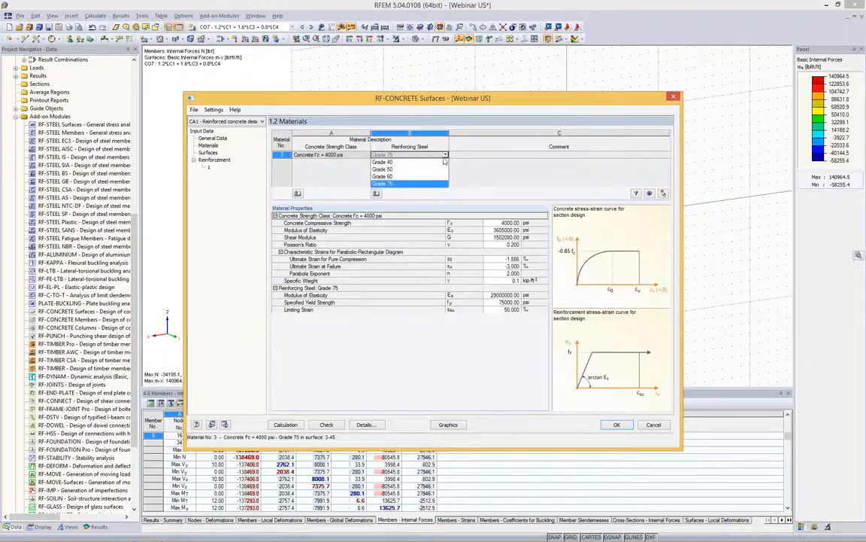
key(Return)
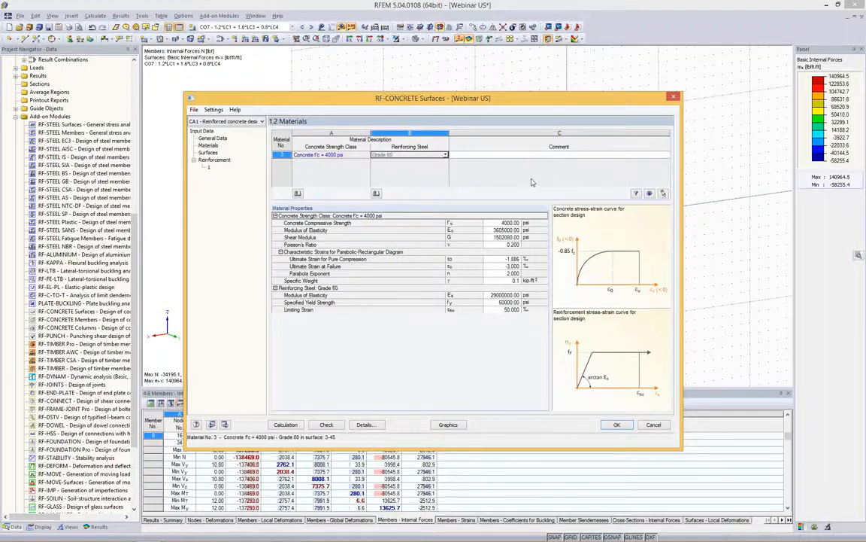
Review the surface thicknesses and the reinforcement ratios, layout, longitudinal reinforcement and ACI 318-11 settings
click(209, 153)
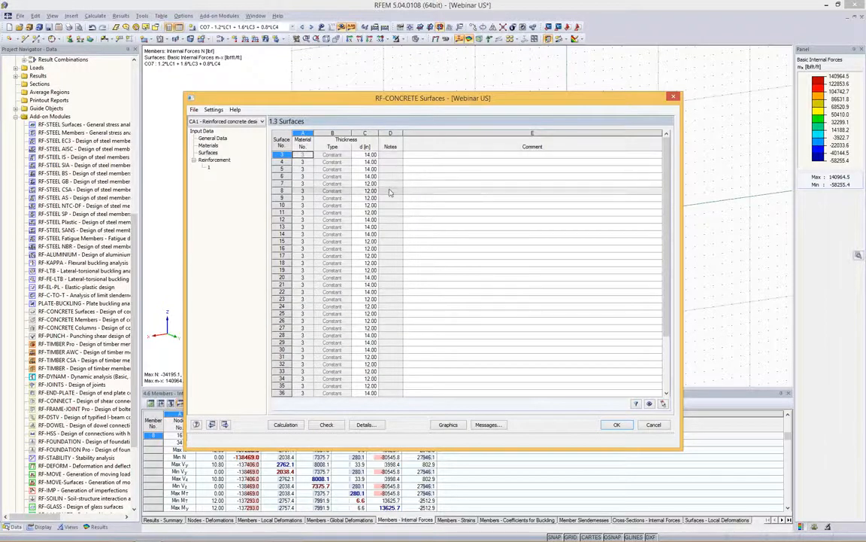
click(204, 159)
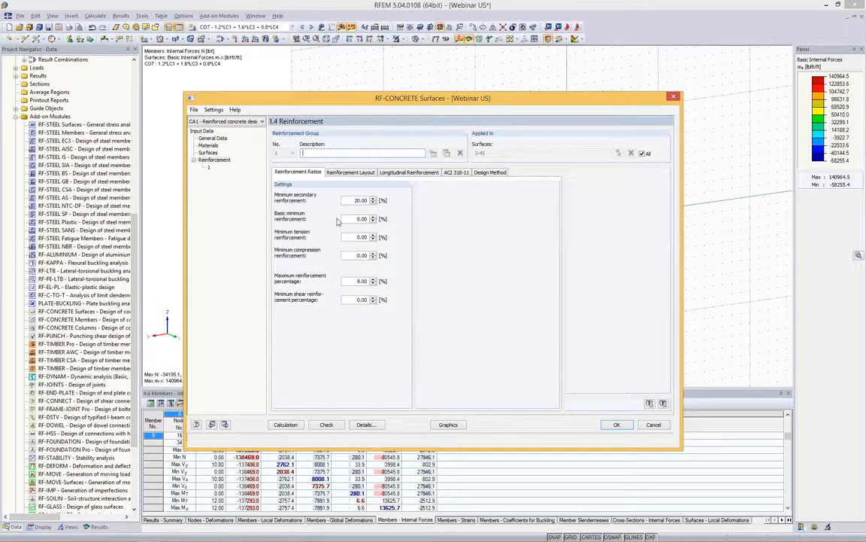
drag(347, 218, 412, 222)
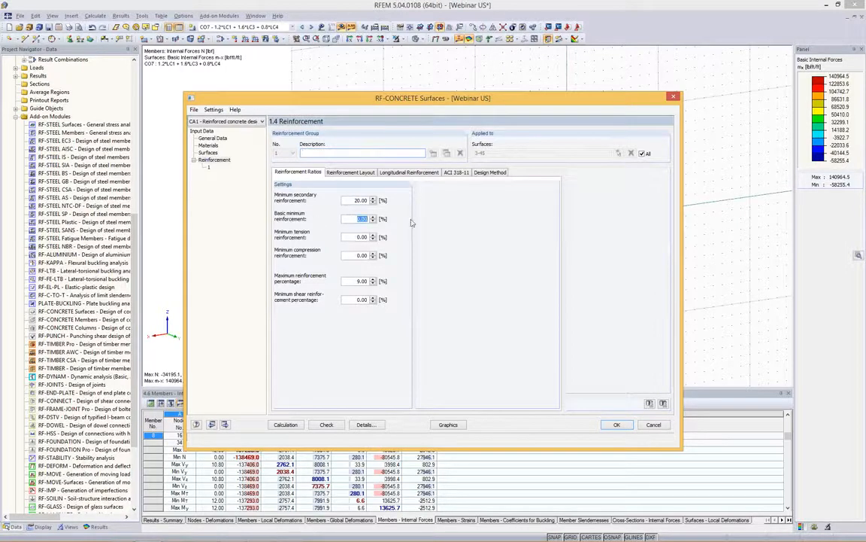
click(362, 173)
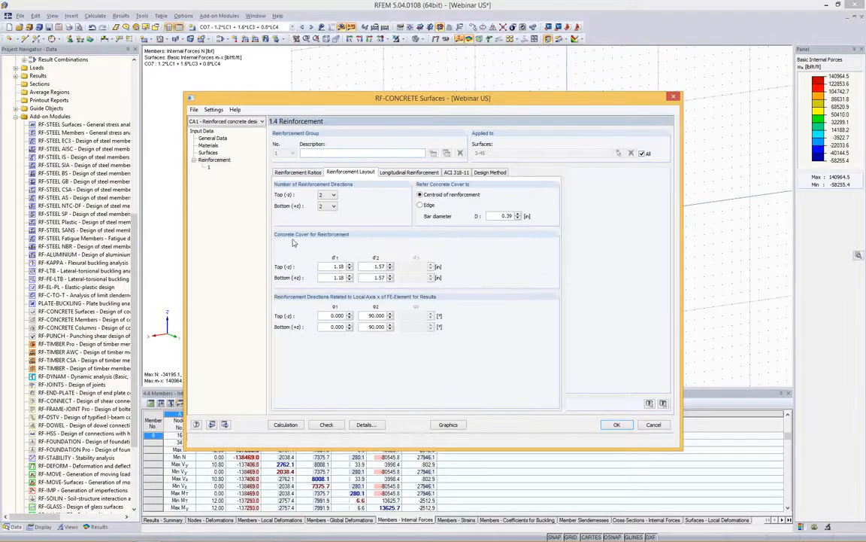
click(418, 173)
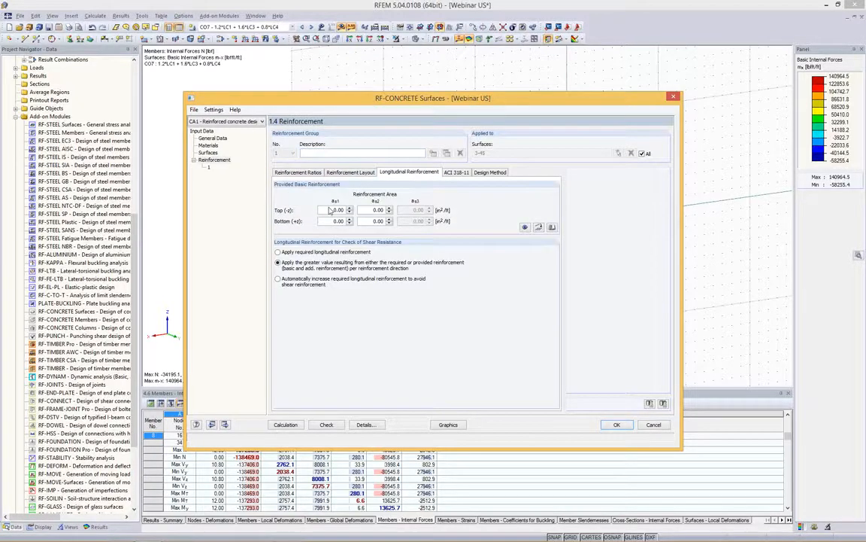
click(459, 173)
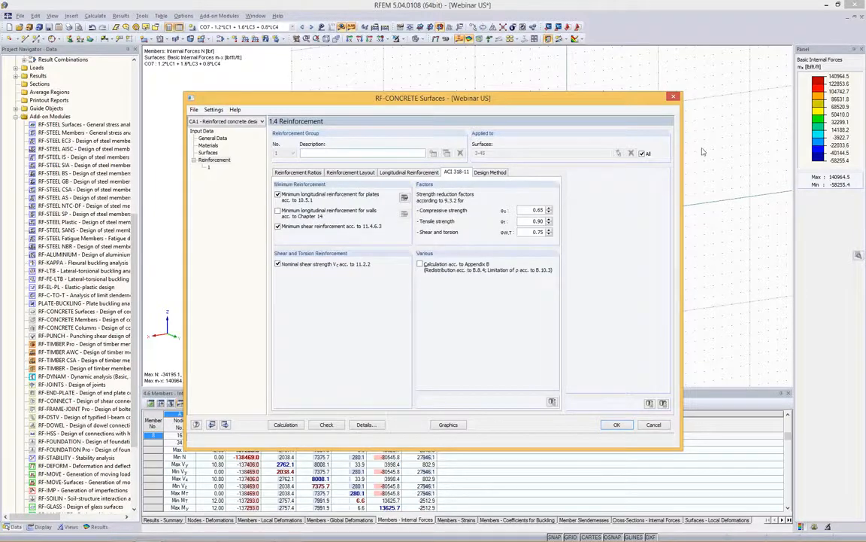
Limit the reinforcement group to roof surfaces 38, 44 and 45, picked in the model, and calculate the design
click(642, 154)
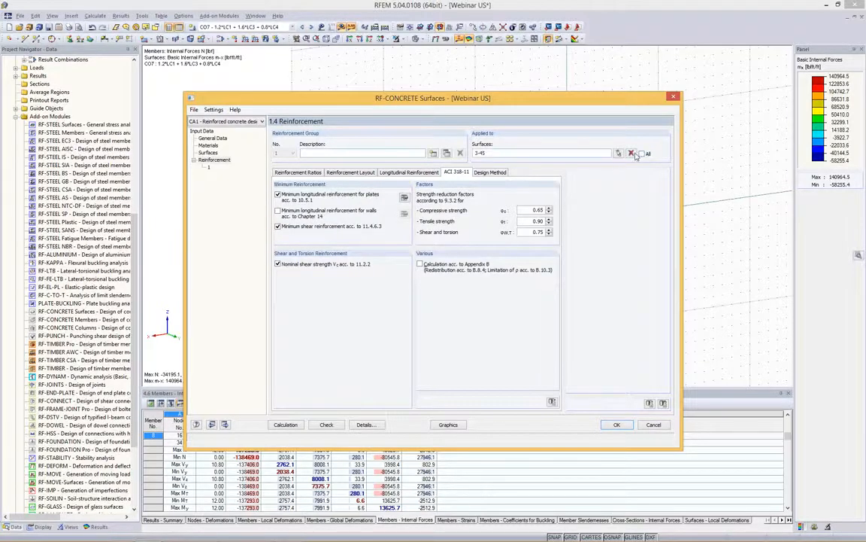
click(618, 153)
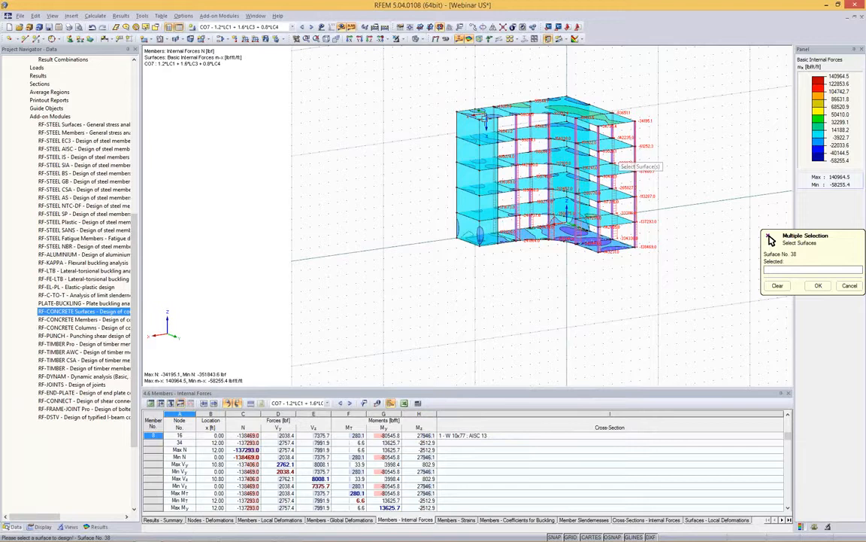
click(485, 117)
click(519, 108)
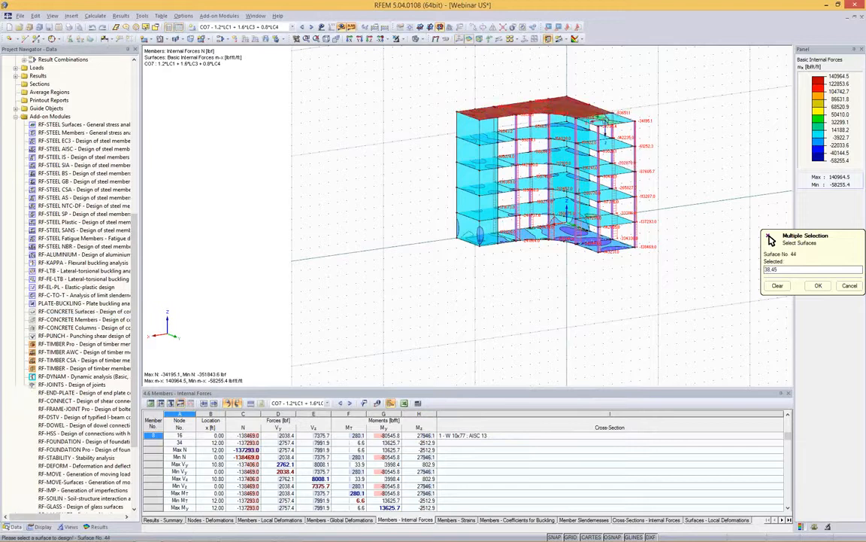
click(549, 111)
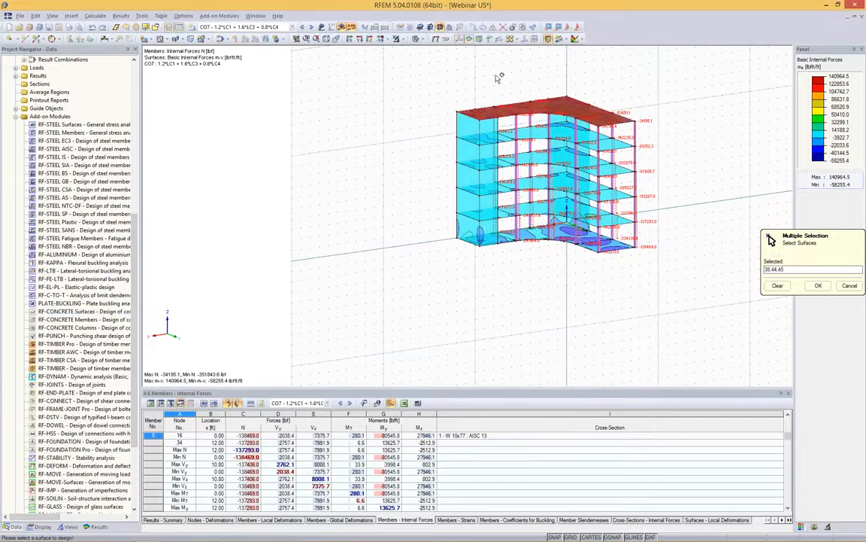
click(819, 286)
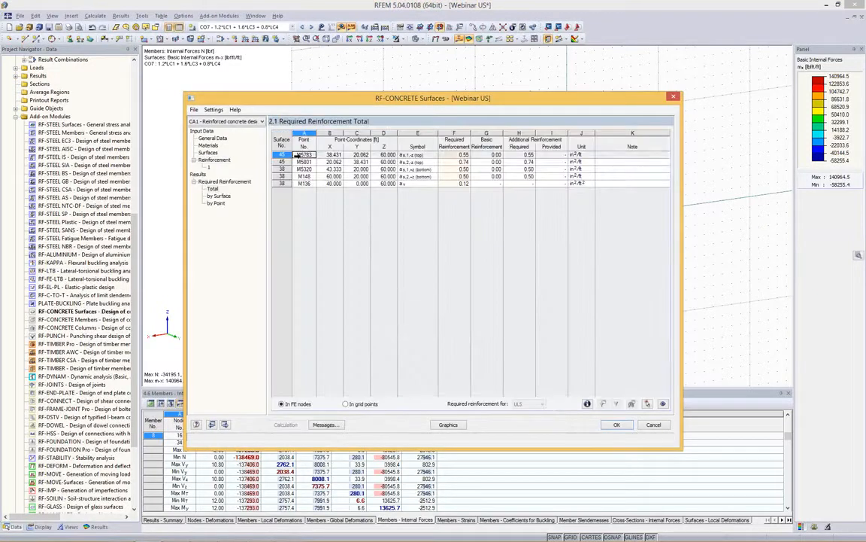
Open the design details for surface 45 from the total required reinforcement and examine its linear static bending moments
click(577, 156)
drag(578, 157, 304, 185)
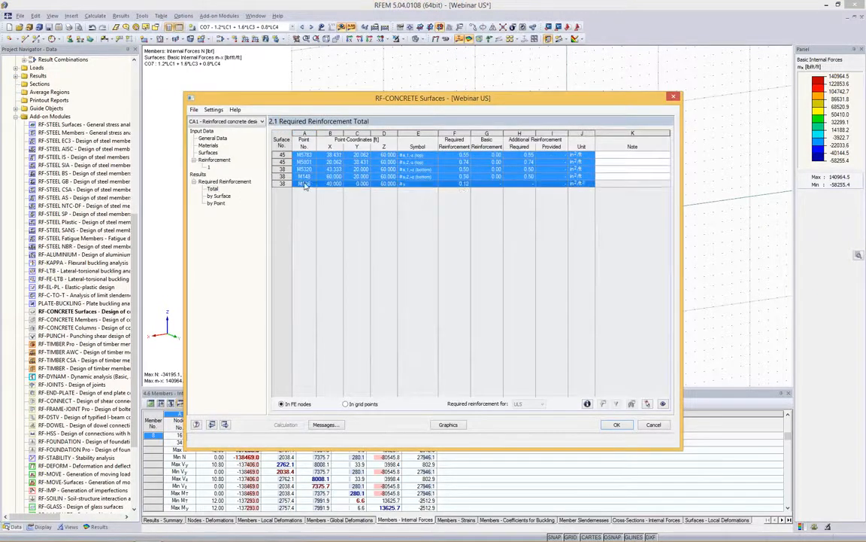
click(587, 405)
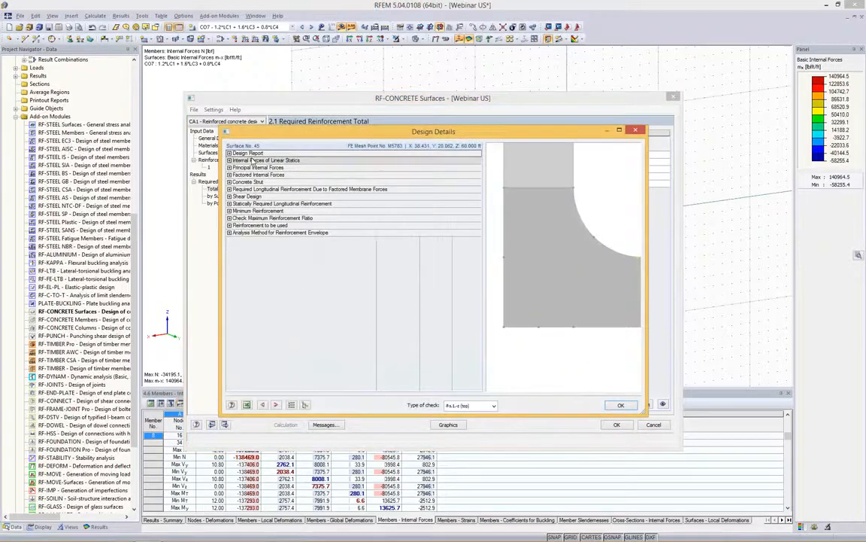
drag(263, 132, 294, 197)
click(260, 223)
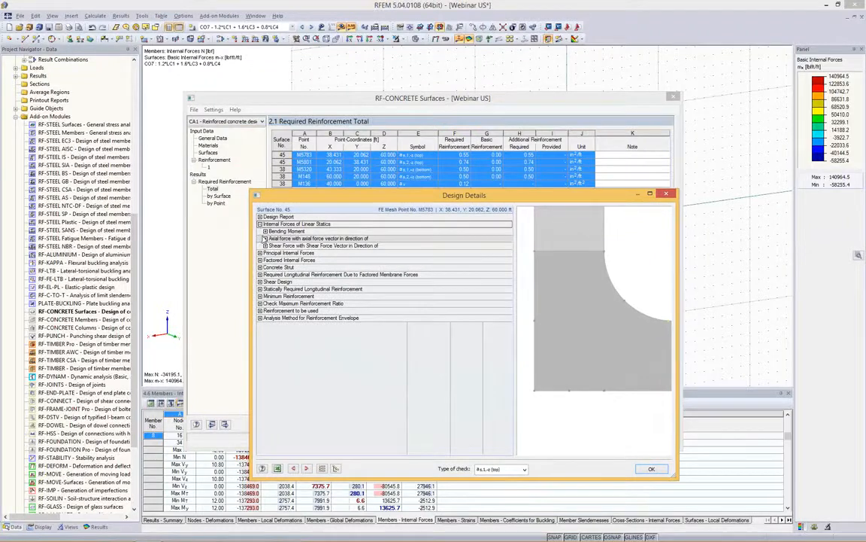
click(265, 231)
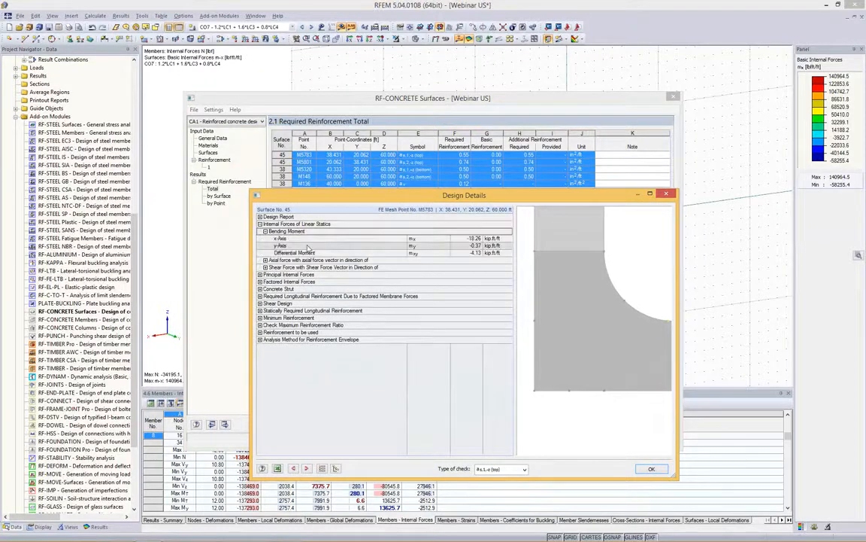
Examine the top-surface principal moments and the shear design of surface 45, and close the design details
click(261, 275)
click(265, 281)
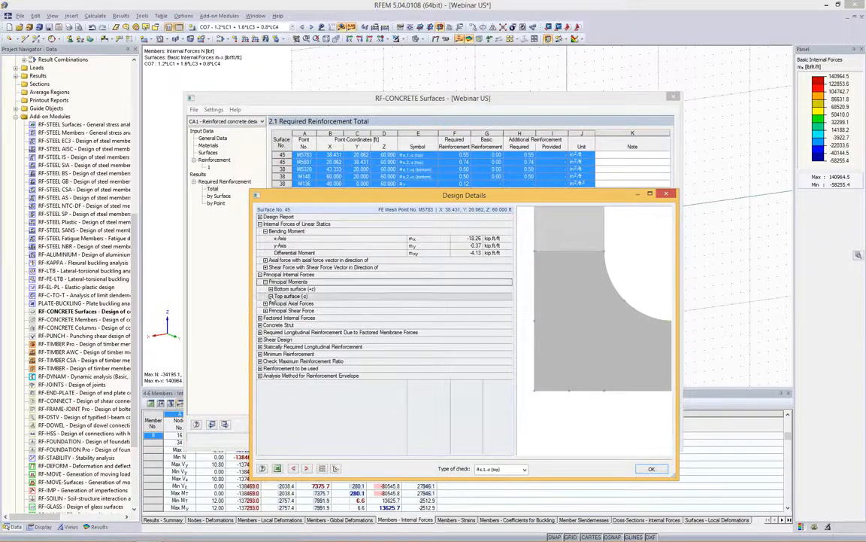
click(270, 296)
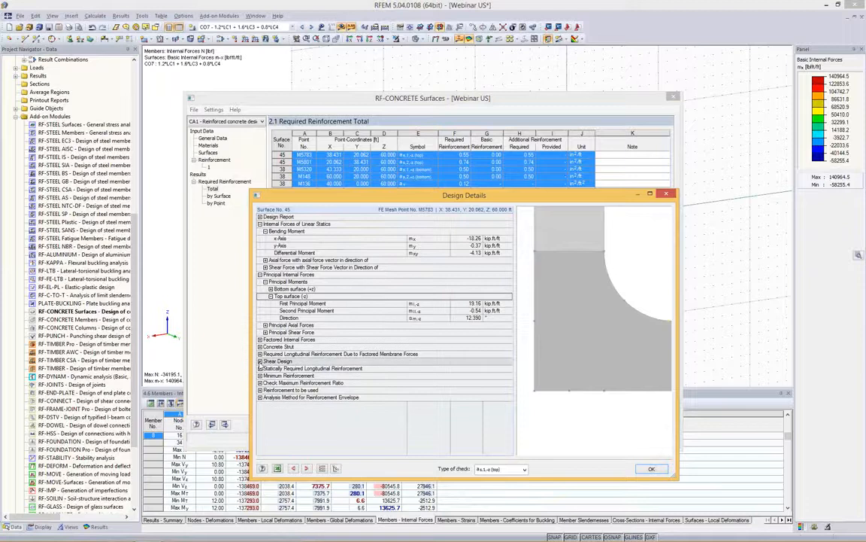
click(260, 361)
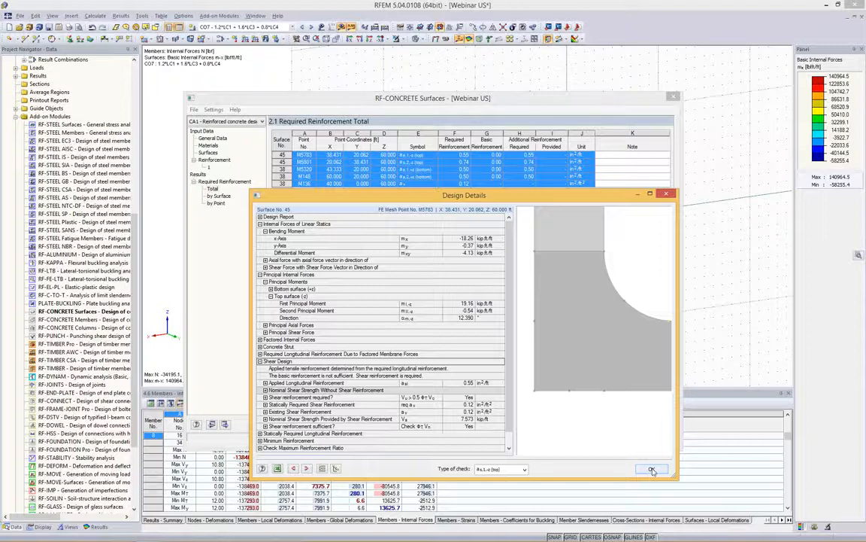
drag(475, 200, 454, 143)
click(633, 411)
Review the total required reinforcement table and view the required top reinforcement in direction 1 graphically on the roof slab
click(498, 159)
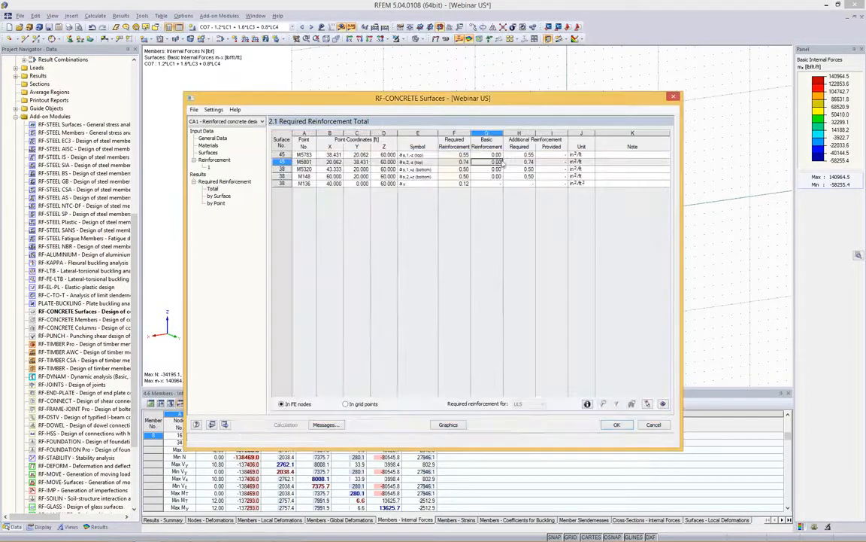
drag(573, 154, 355, 183)
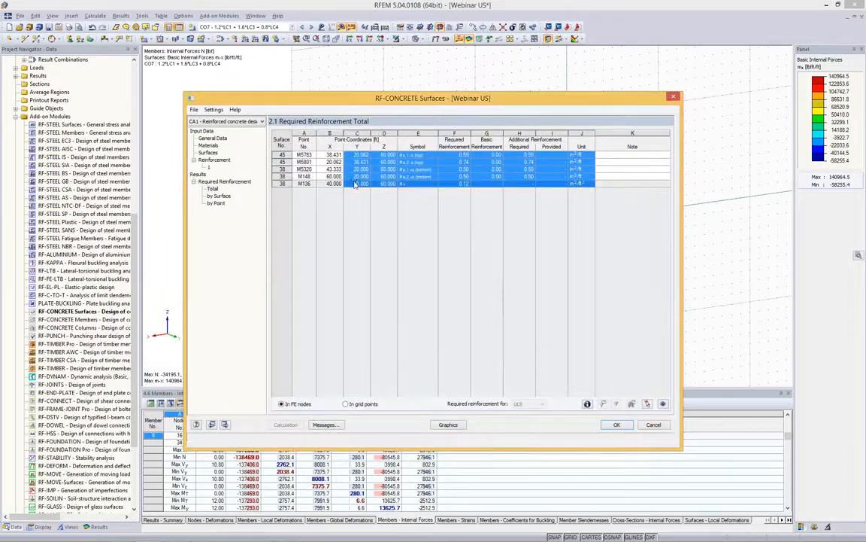
click(306, 156)
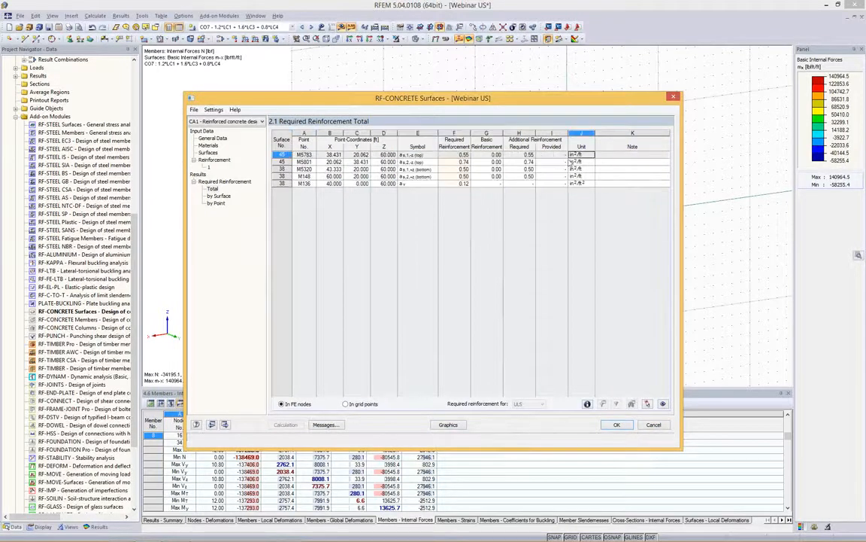
drag(575, 156, 304, 193)
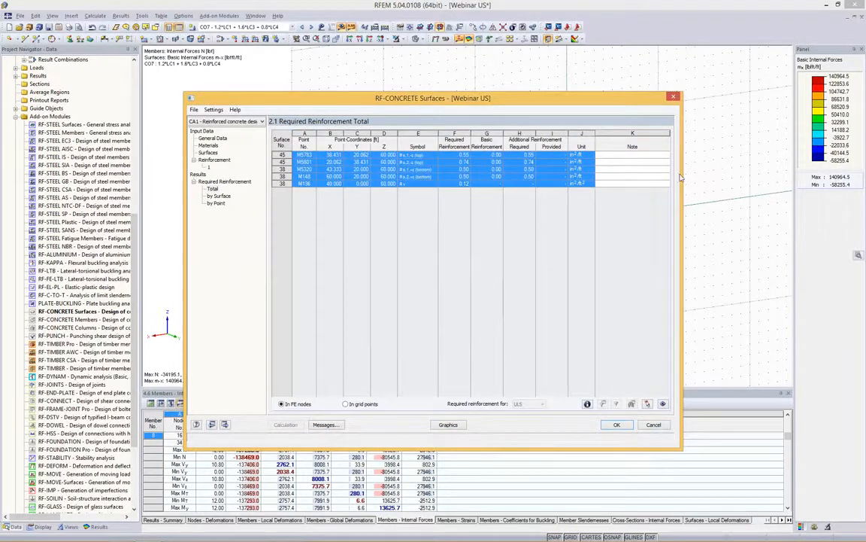
click(600, 161)
drag(581, 156, 297, 187)
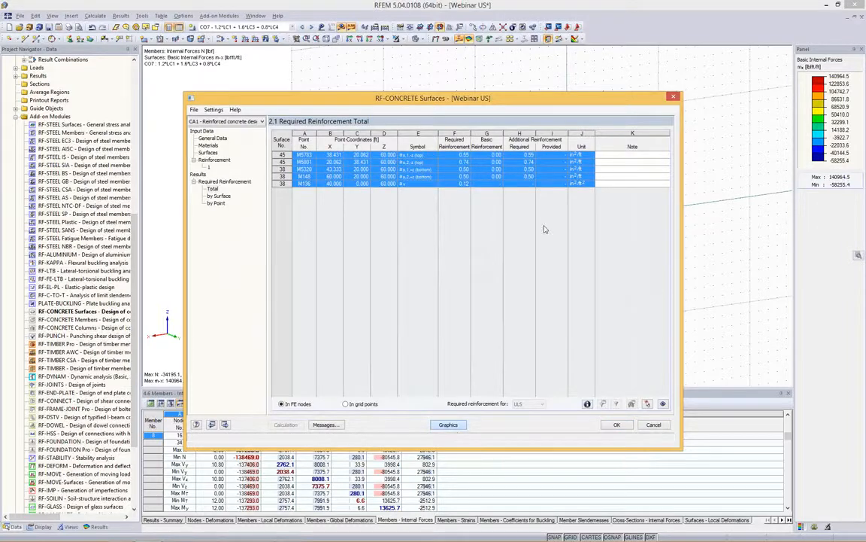
scroll(534, 92, up, 5)
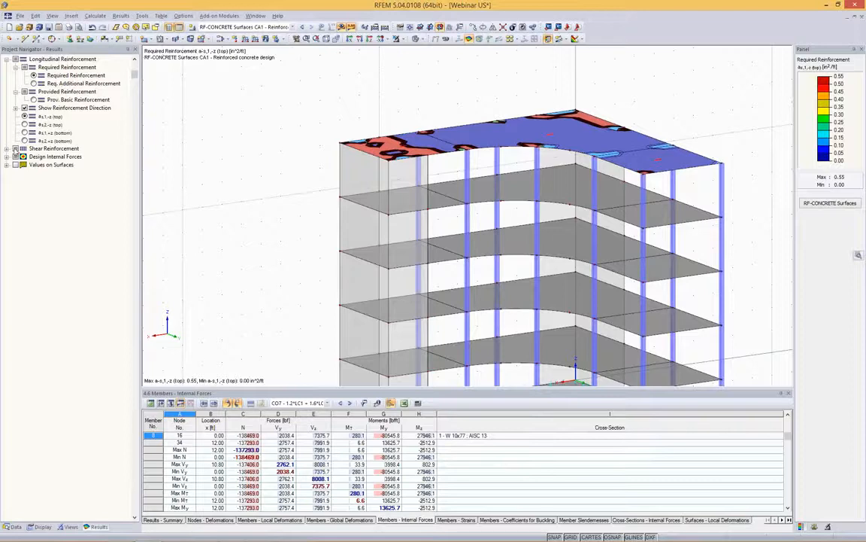
List the shear reinforcement results and inspect the roof slab's required top reinforcement up close, returning to the isometric view
click(7, 148)
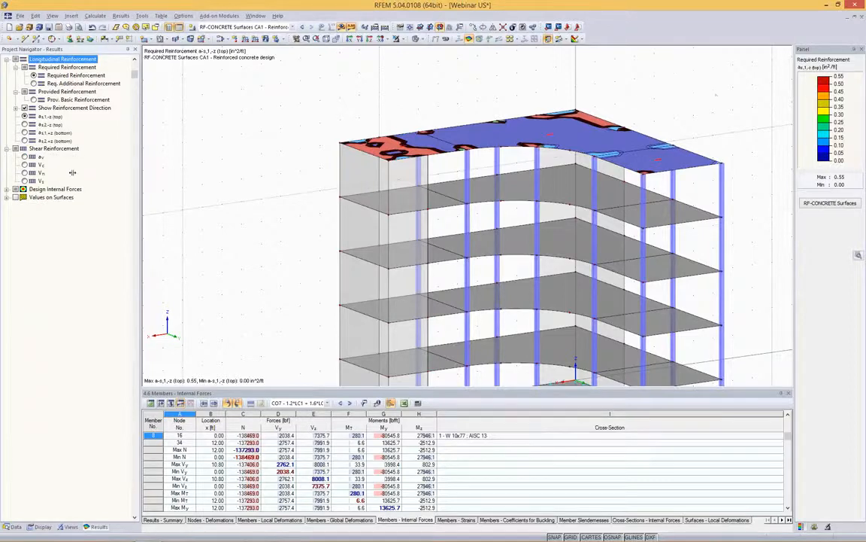
middle_drag(715, 93, 642, 140)
scroll(562, 118, up, 3)
ctrl+middle_drag(557, 105, 413, 169)
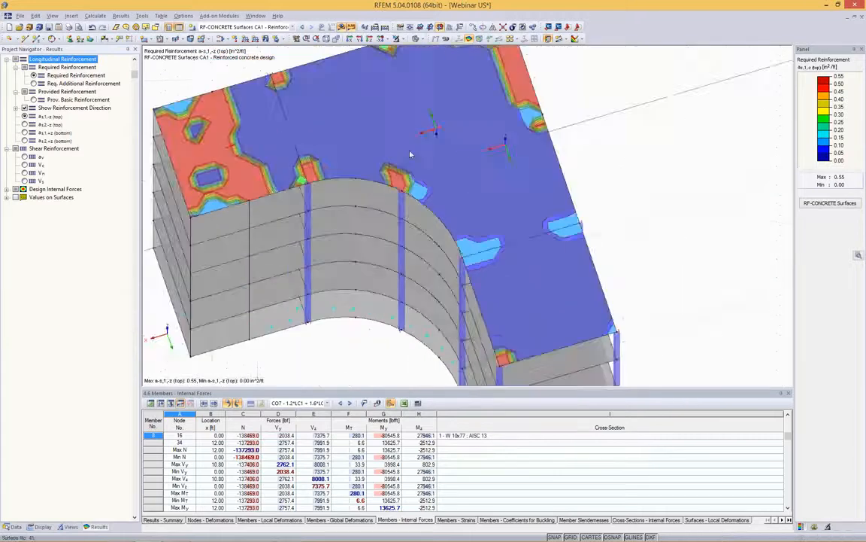
click(329, 42)
ctrl+middle_drag(580, 73, 363, 69)
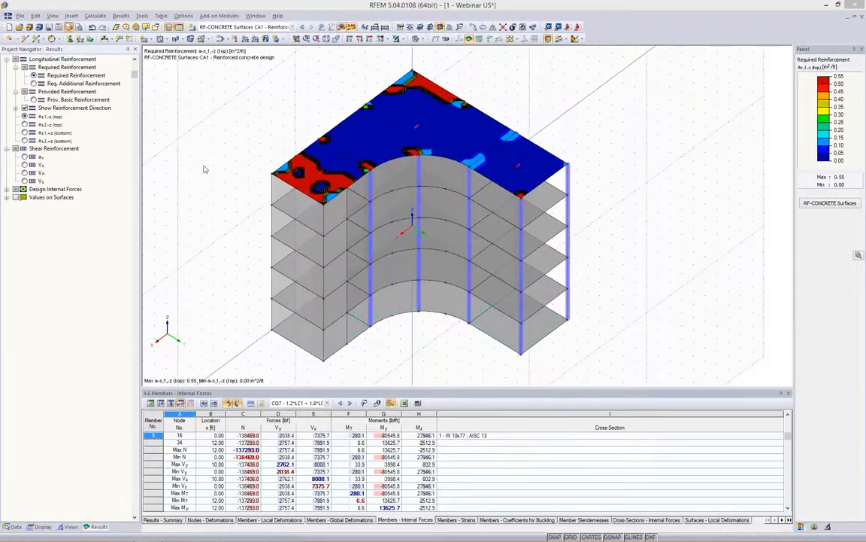
Review the graphic printout destinations, including the printout report option, and cancel the printout
click(68, 27)
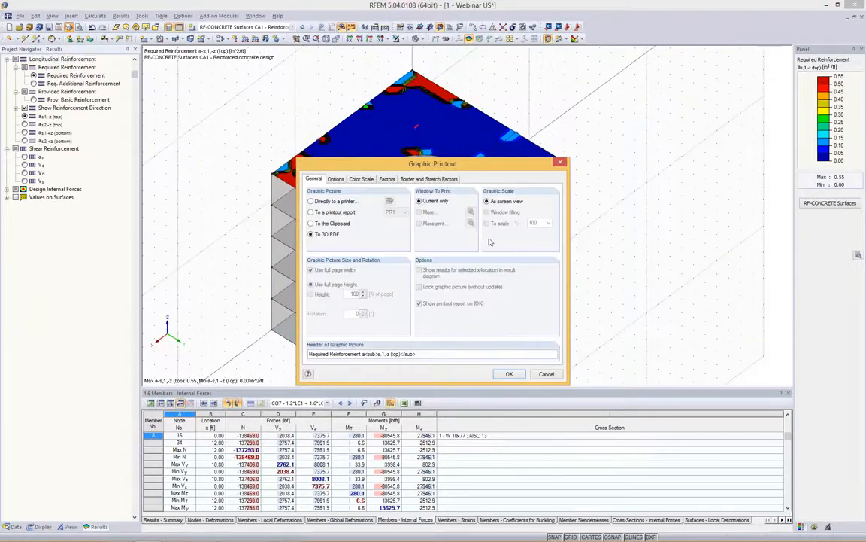
click(311, 212)
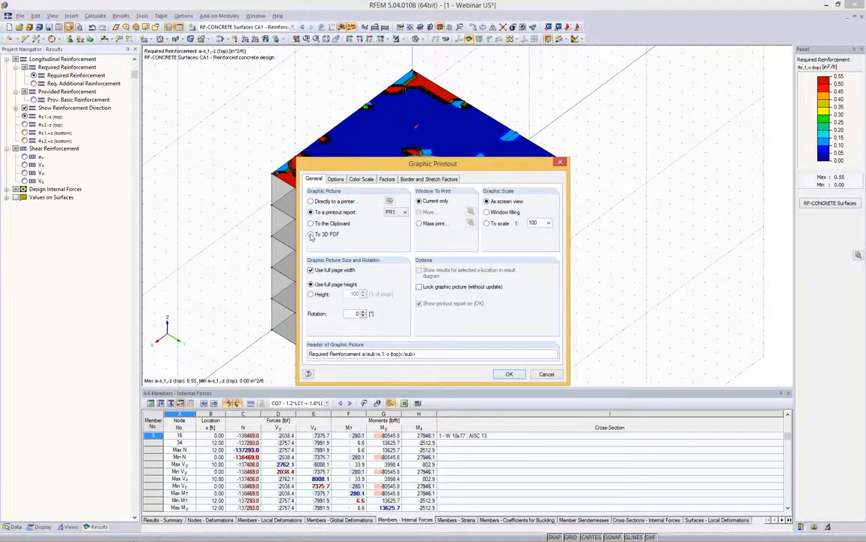
click(557, 376)
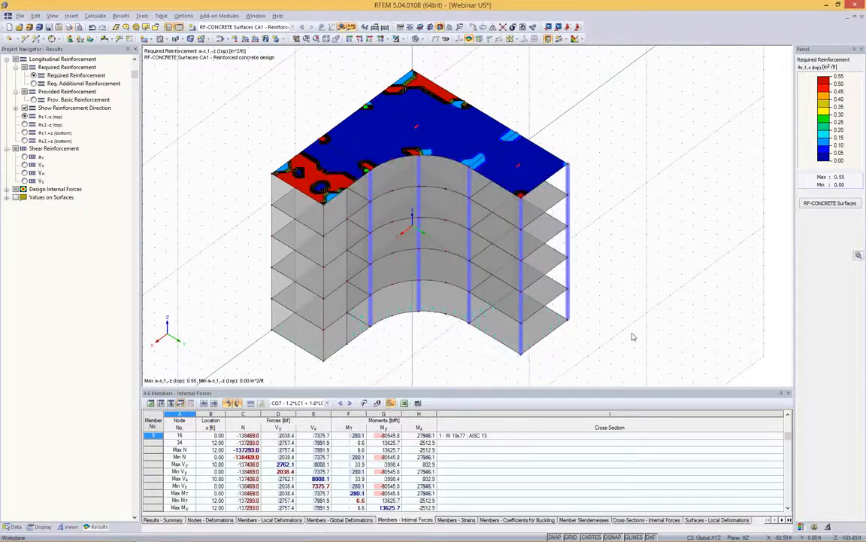
Hide the reinforcement results on the model and open the RF-STEEL AISC add-on module
click(341, 27)
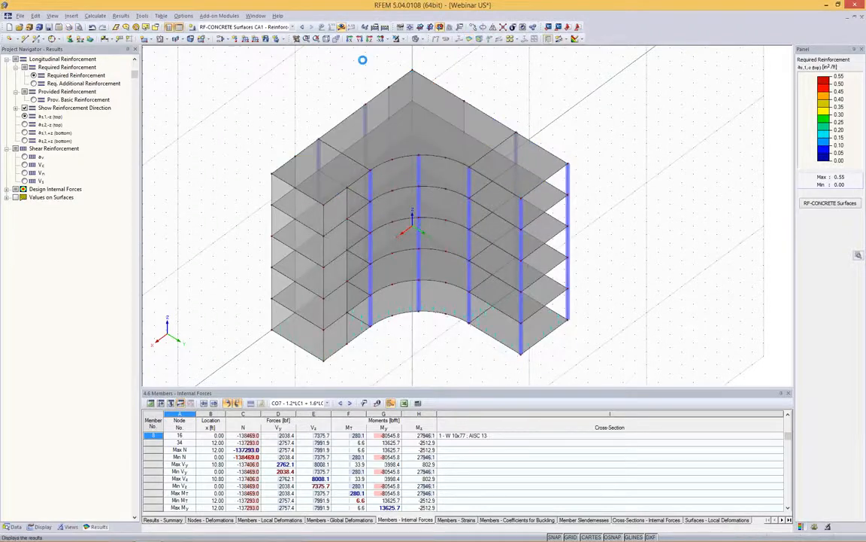
click(470, 181)
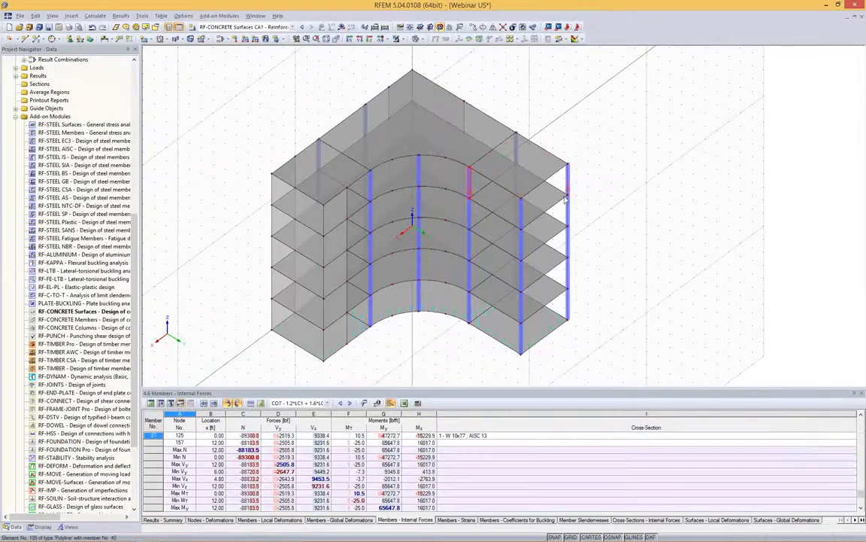
click(643, 206)
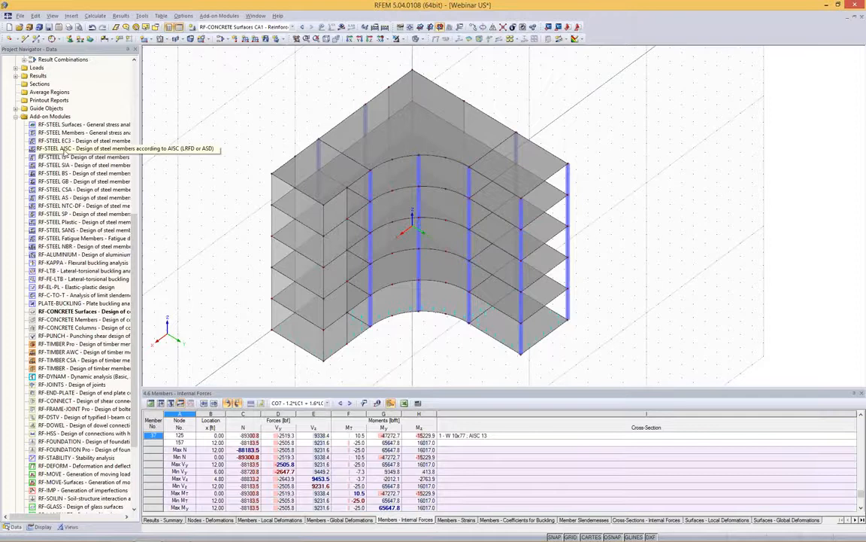
double_click(65, 151)
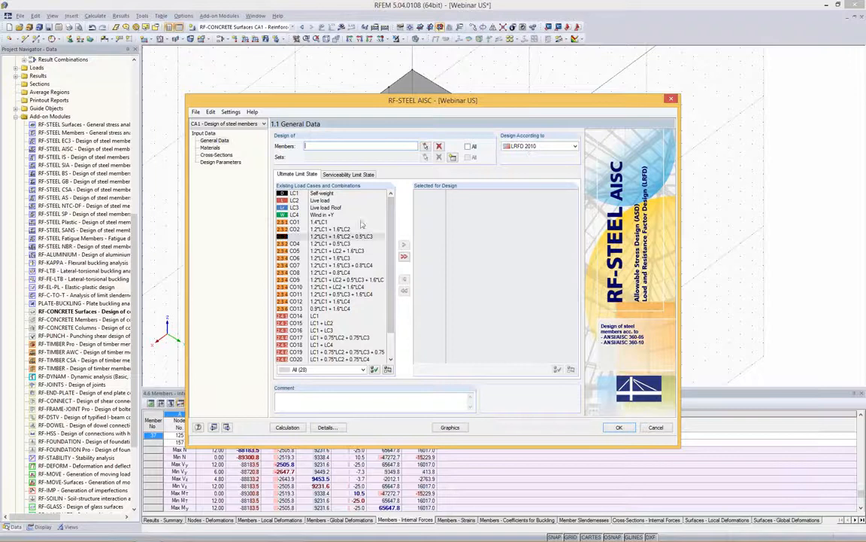
Set up the steel design of all members according to LRFD 2010 for load combination CO7
click(558, 148)
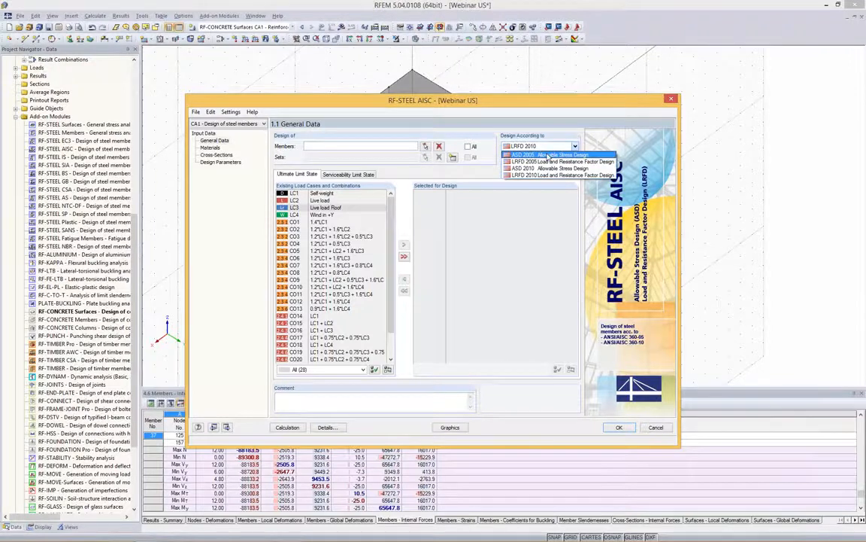
click(539, 174)
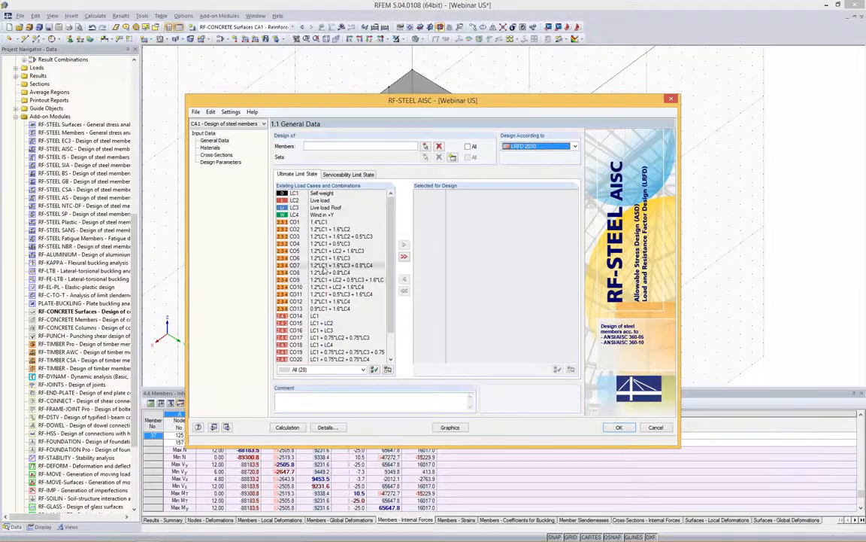
drag(324, 264, 447, 193)
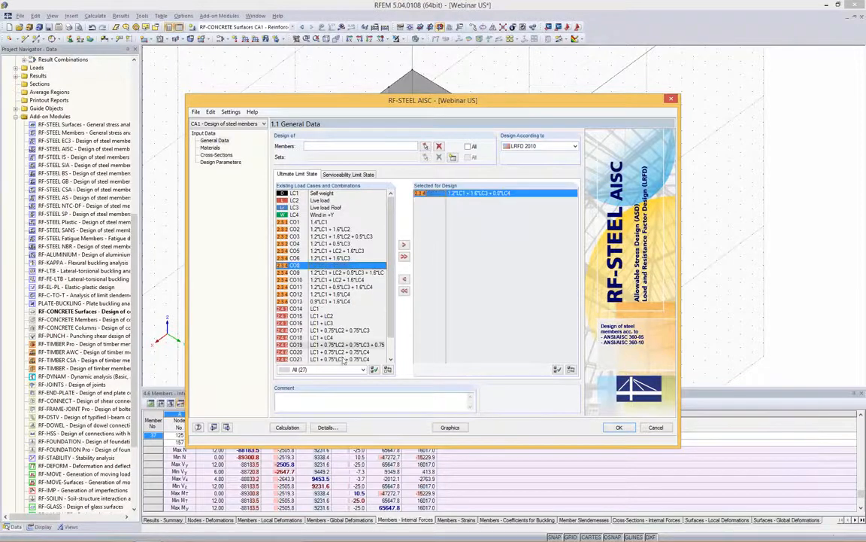
click(363, 369)
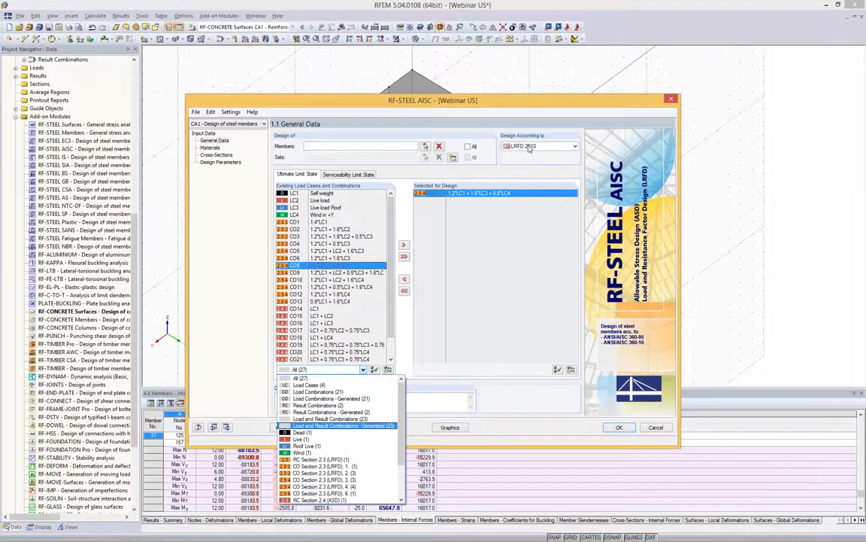
click(477, 96)
click(468, 146)
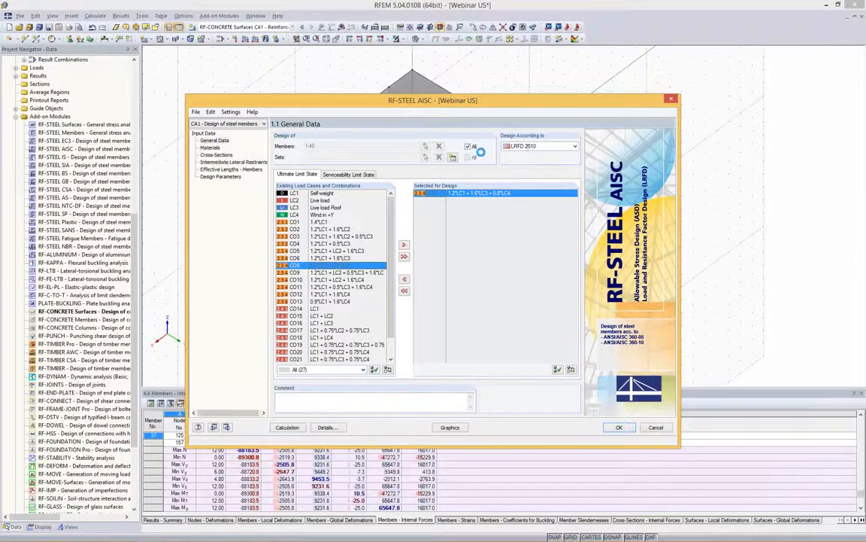
Review the Steel A992 material properties and check in the model which columns are included in the design
click(210, 147)
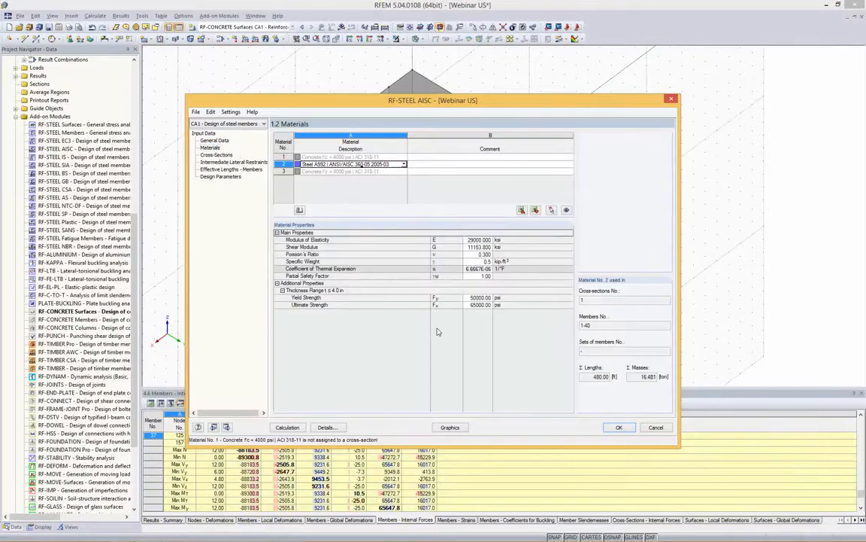
drag(484, 305, 324, 247)
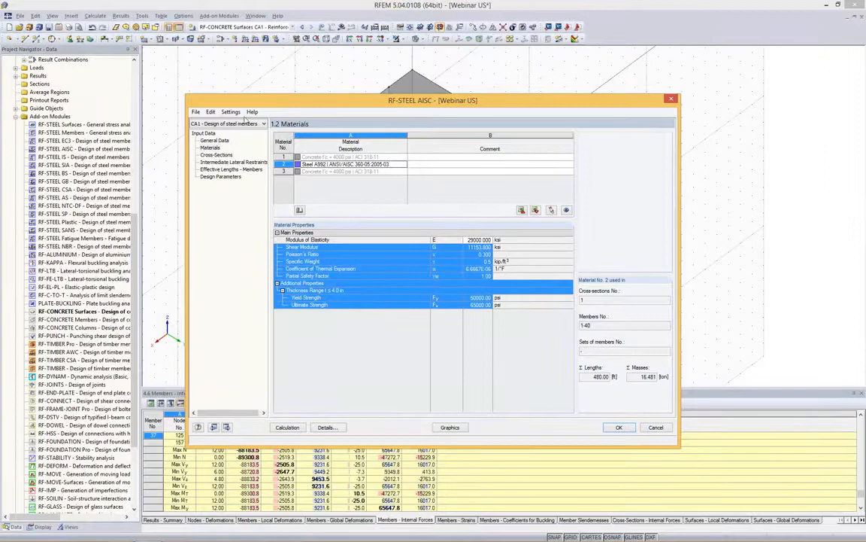
drag(253, 103, 360, 302)
click(264, 335)
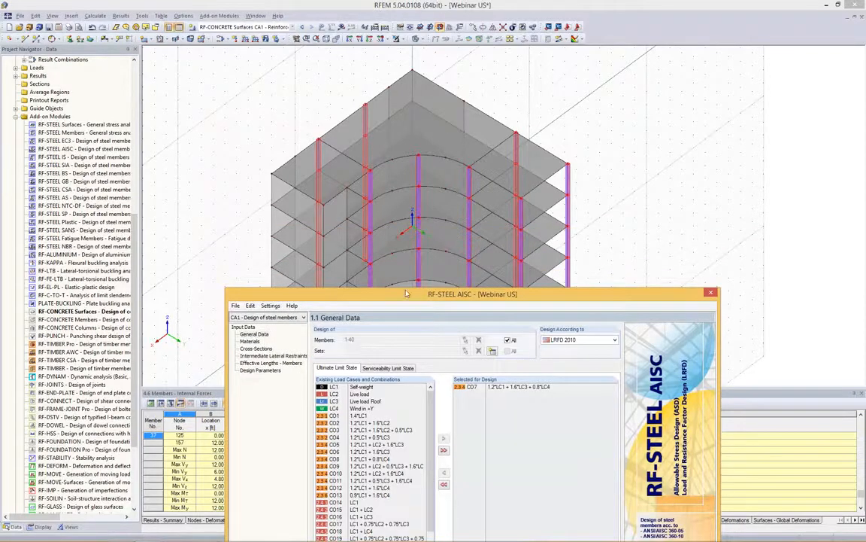
drag(407, 294, 417, 70)
Review the W 10x77 cross-section data and its available optimization options
click(264, 124)
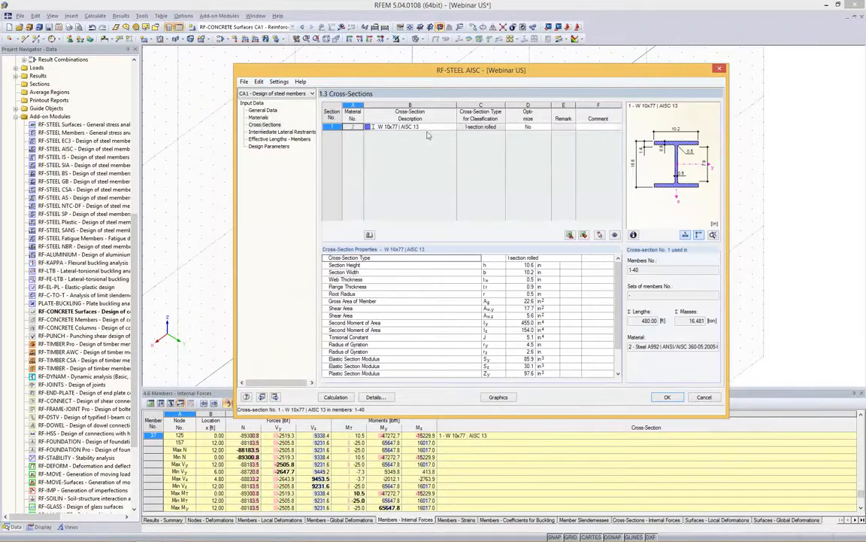
click(545, 127)
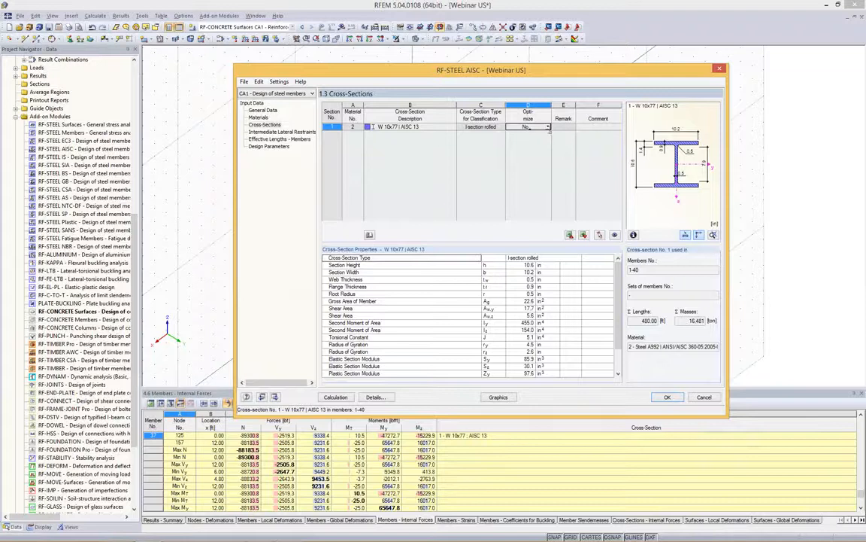
click(549, 127)
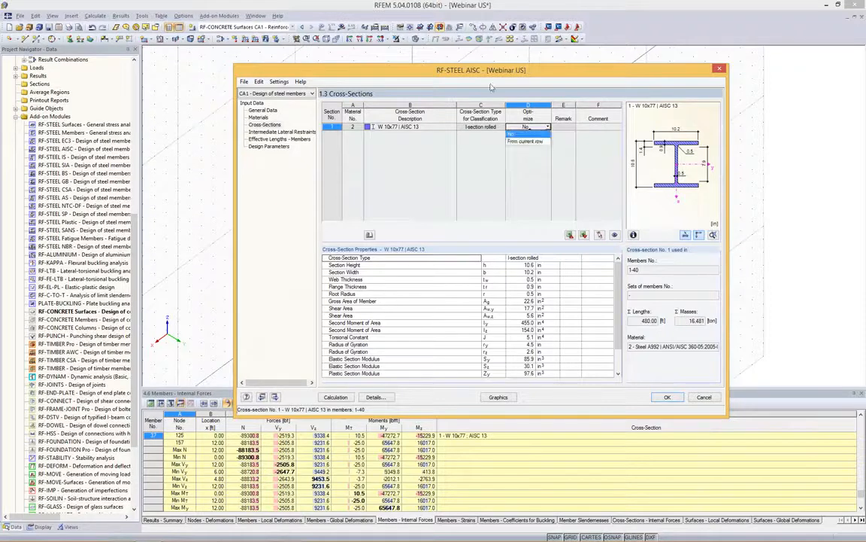
click(263, 125)
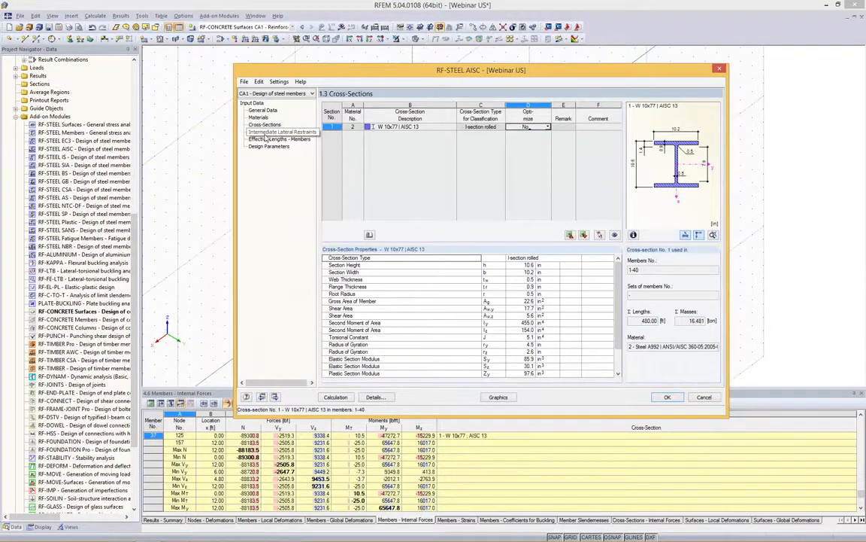
Examine the intermediate lateral restraints and the effective length settings of the members
click(265, 134)
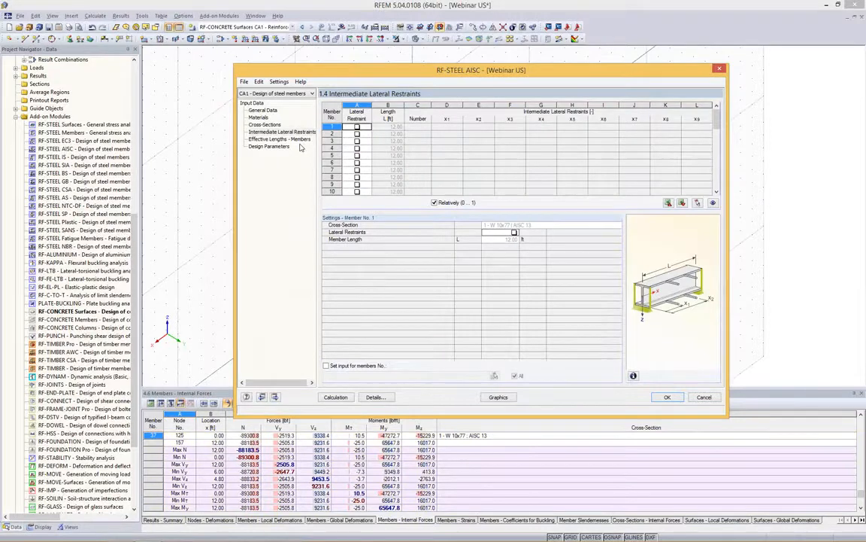
click(274, 139)
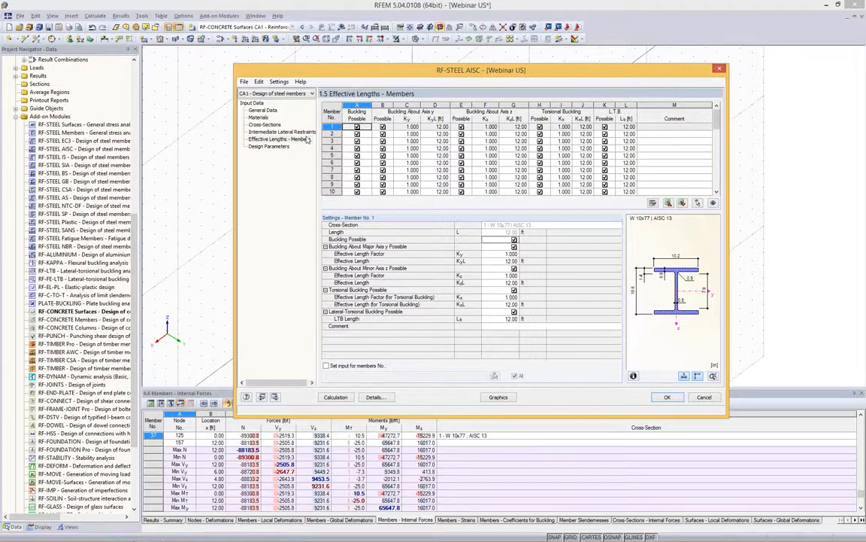
click(276, 133)
click(276, 139)
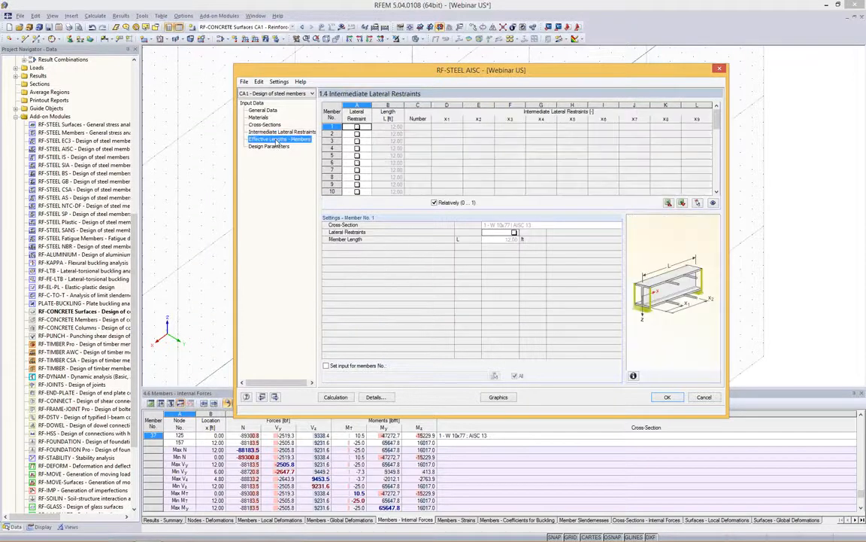
Check the design parameters, calculate the steel design, and go through the results by load case, cross-section and member
click(270, 146)
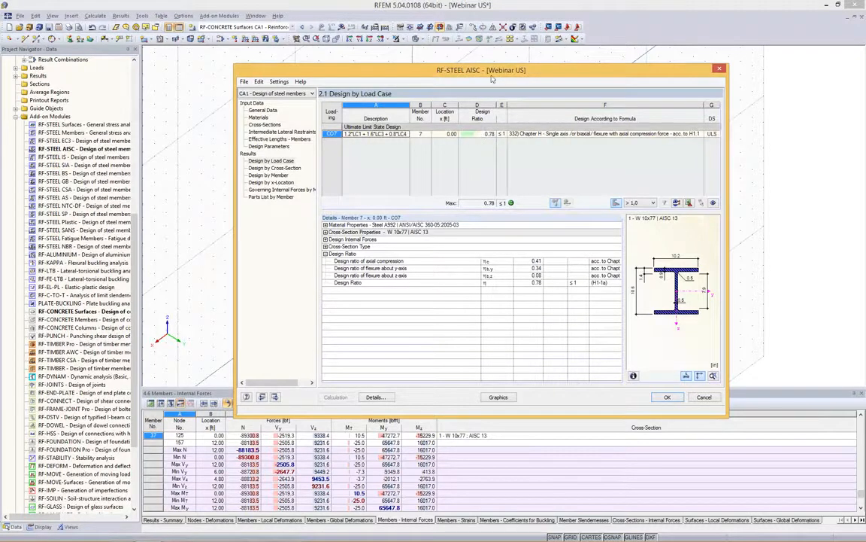
click(276, 168)
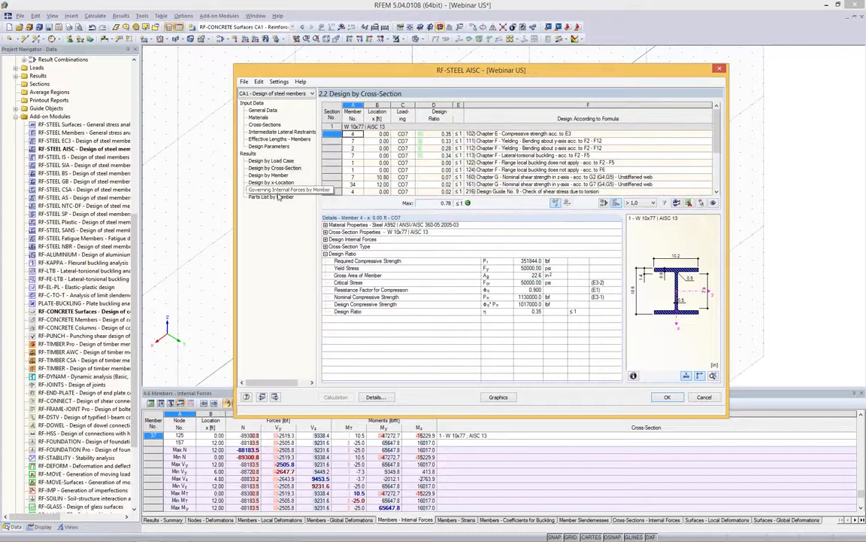
click(265, 174)
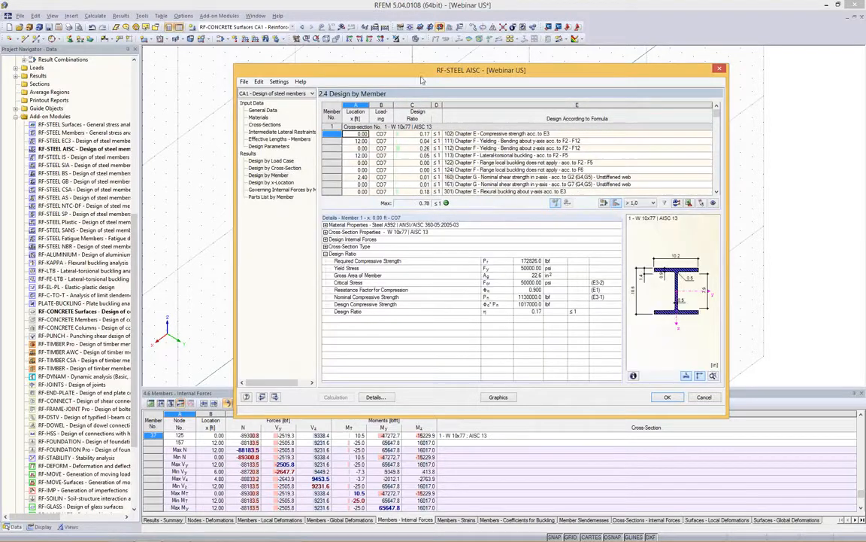
Browse the design-by-member results to member 2 and reposition the results window to locate that column in the model
drag(422, 81, 135, 73)
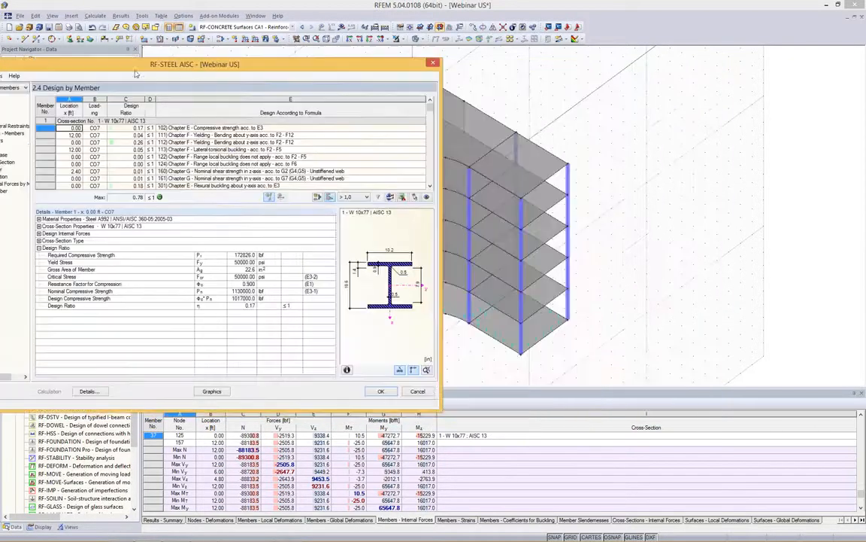
drag(331, 69, 730, 99)
scroll(631, 184, down, 5)
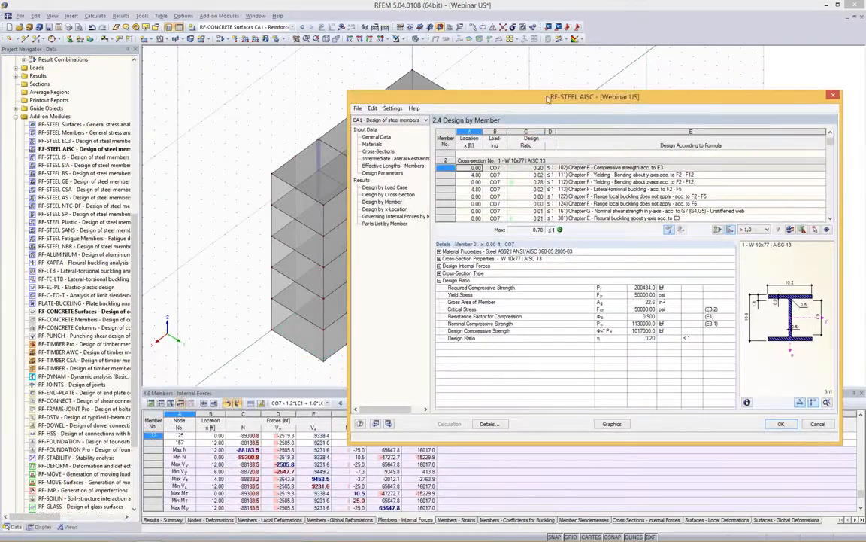
drag(547, 100, 569, 238)
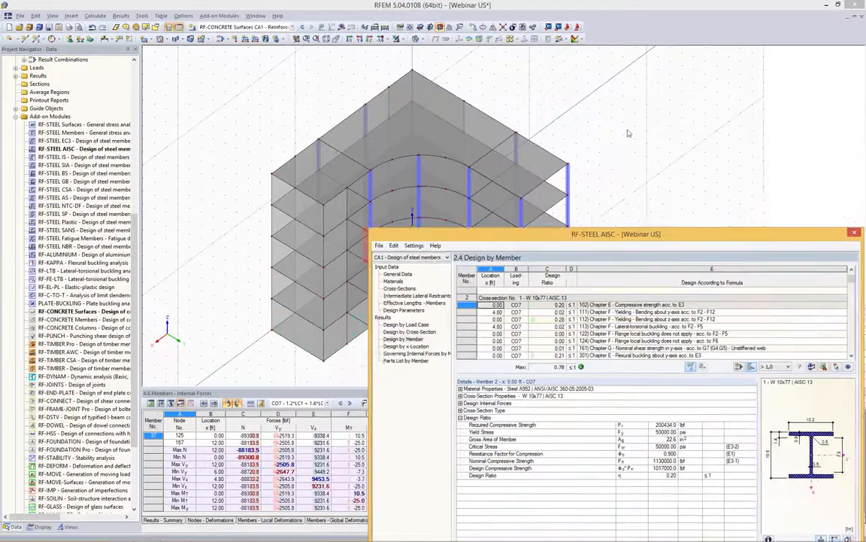
drag(629, 133, 584, 79)
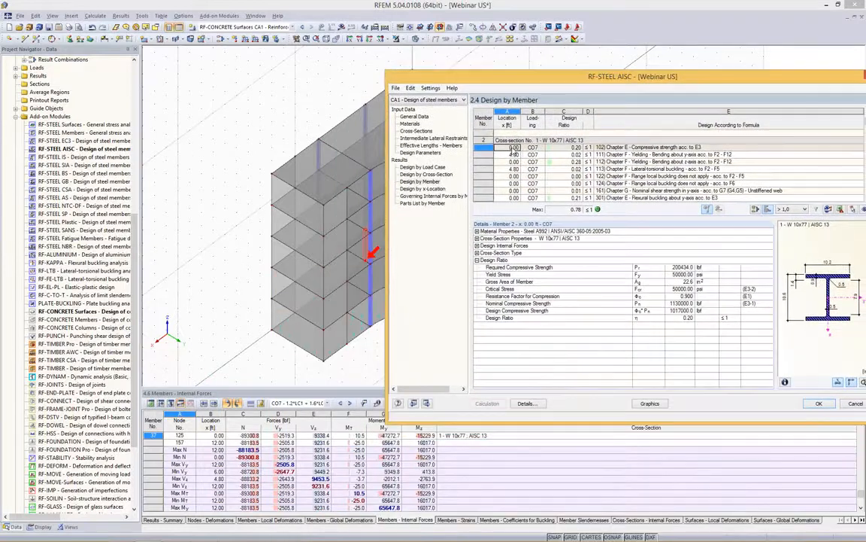
Compare member 2's y-axis bending and compressive strength checks, and expand the design internal forces for the compression check
click(513, 155)
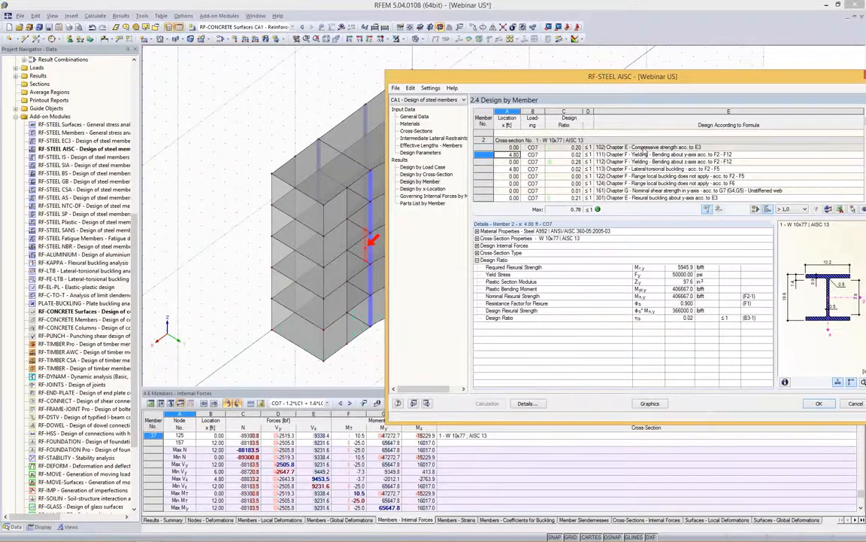
click(723, 148)
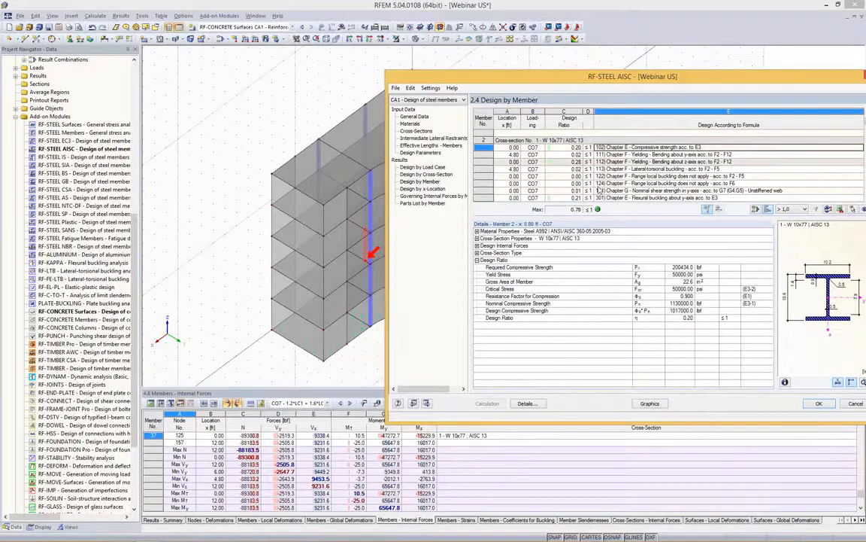
click(477, 245)
click(644, 348)
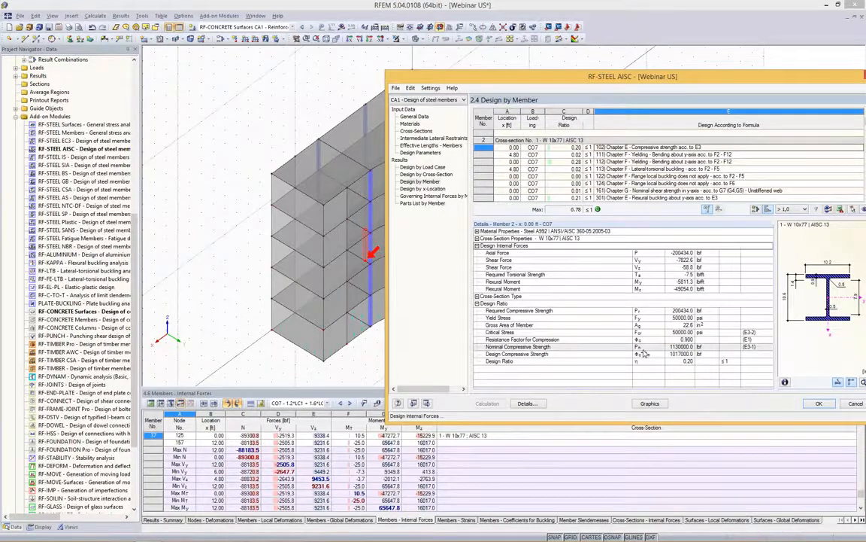
Accept and close the RF-STEEL AISC design, look through the available add-on modules, and collapse their list in the project navigator
click(819, 404)
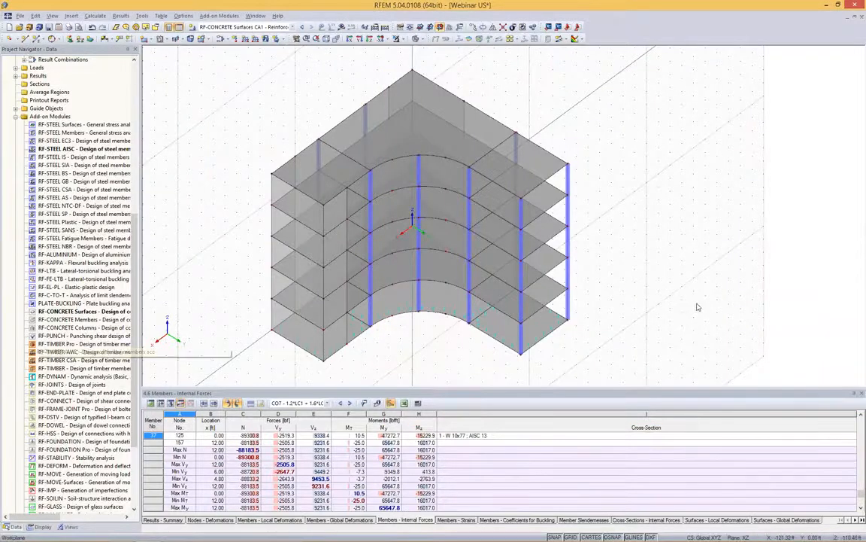
ctrl+middle_drag(698, 306, 674, 191)
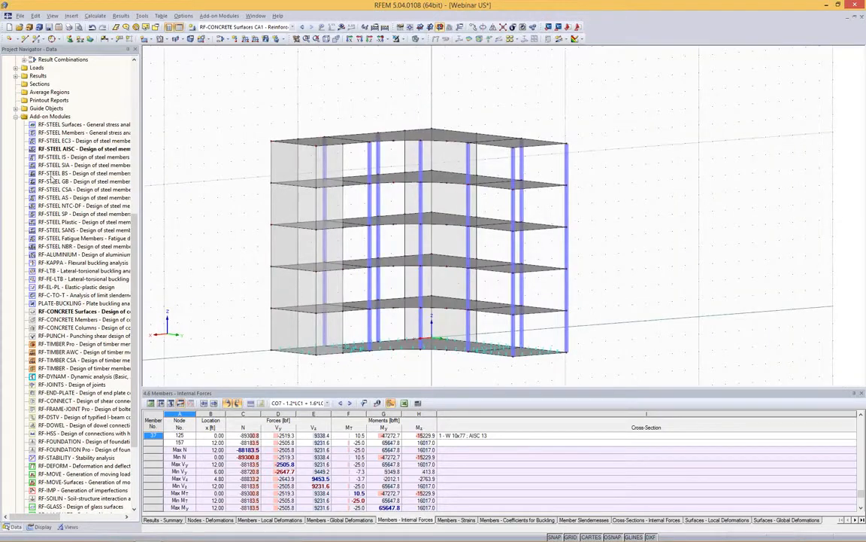
drag(136, 270, 136, 351)
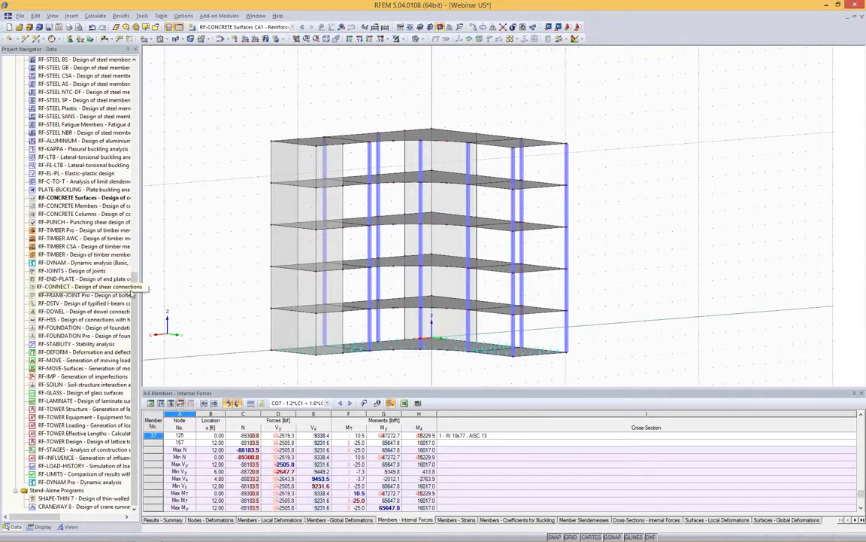
drag(137, 291, 136, 150)
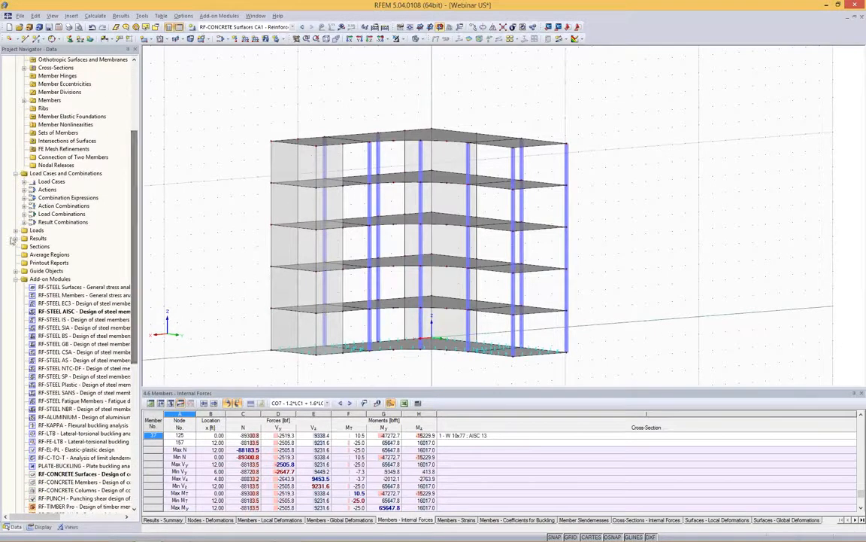
click(16, 279)
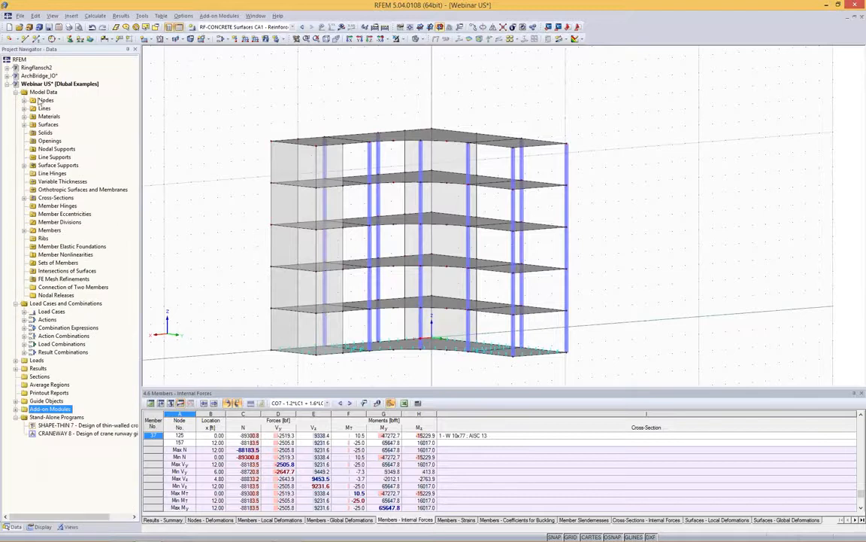
click(233, 78)
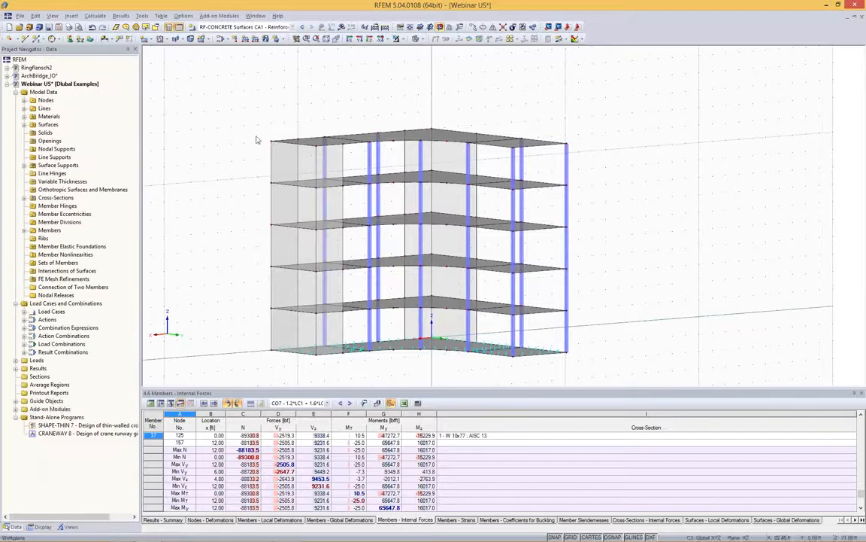
Switch to the Ringflansch2 model and examine the equivalent von Mises stresses of load case LC1 on the ring flange from several angles
double_click(44, 68)
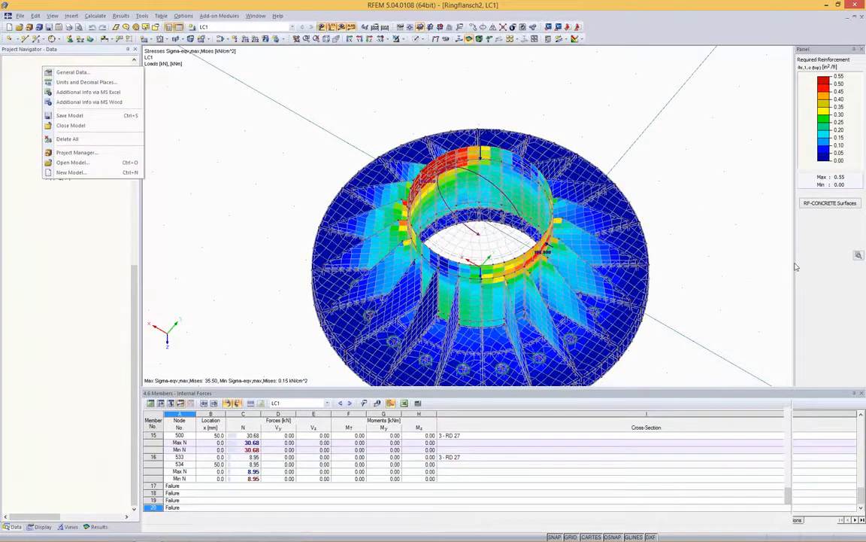
ctrl+middle_drag(717, 275, 464, 260)
ctrl+middle_drag(434, 314, 715, 151)
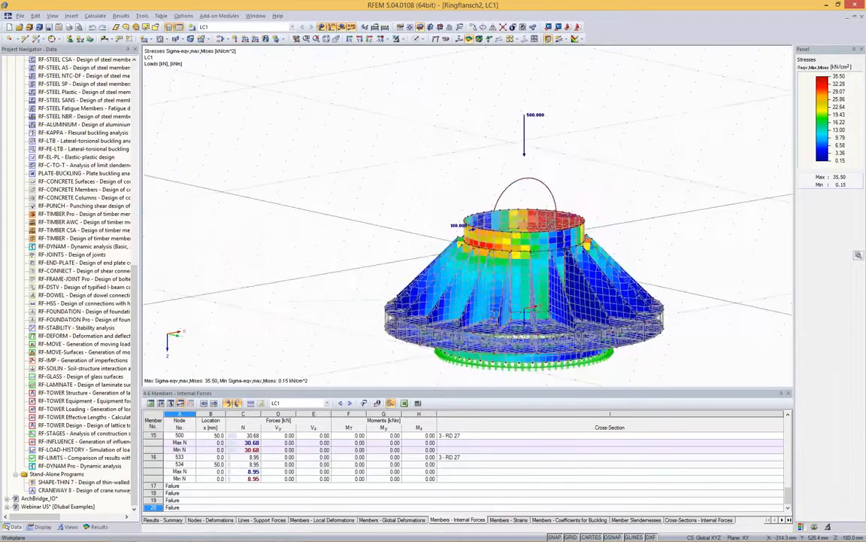
ctrl+middle_drag(661, 105, 699, 52)
ctrl+middle_drag(690, 304, 686, 197)
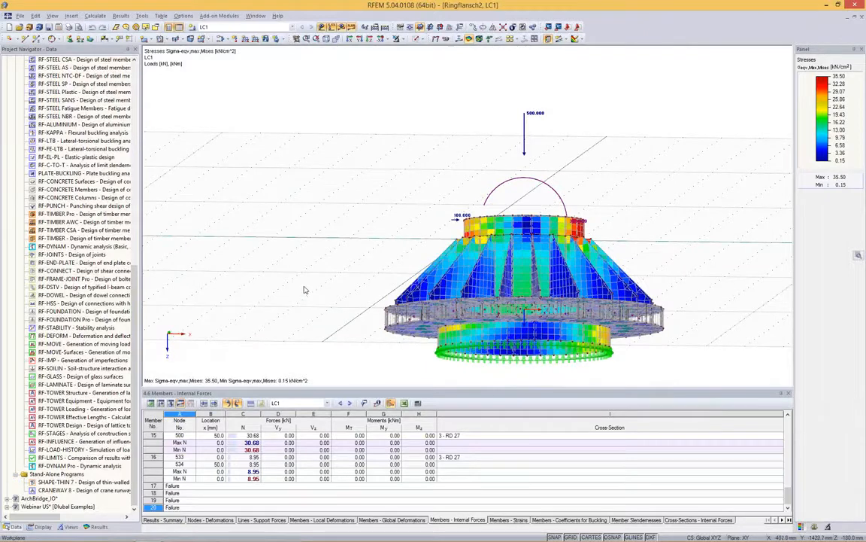
scroll(304, 289, down, 1)
ctrl+middle_drag(305, 290, 555, 233)
ctrl+middle_drag(511, 268, 488, 274)
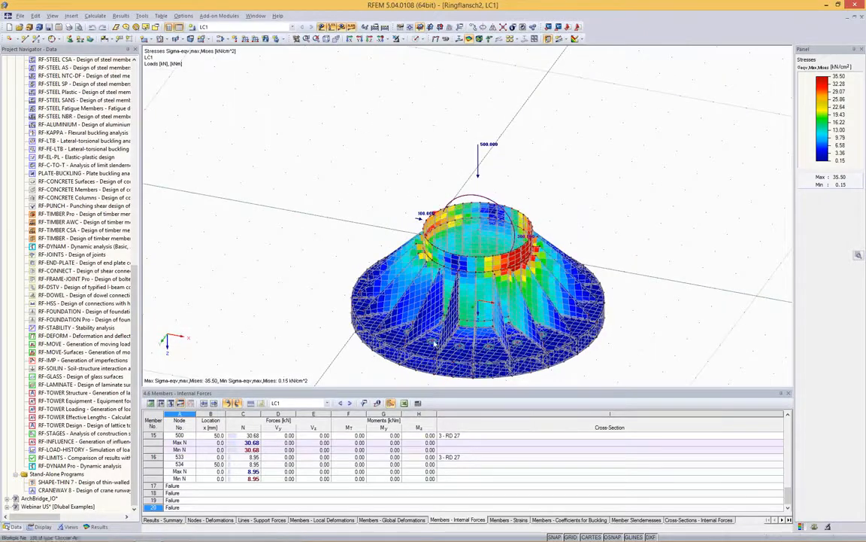
Switch to the ArchBridge_IO model and examine the arch bridge's global deformations and deck loads for CO32 at close range
double_click(44, 498)
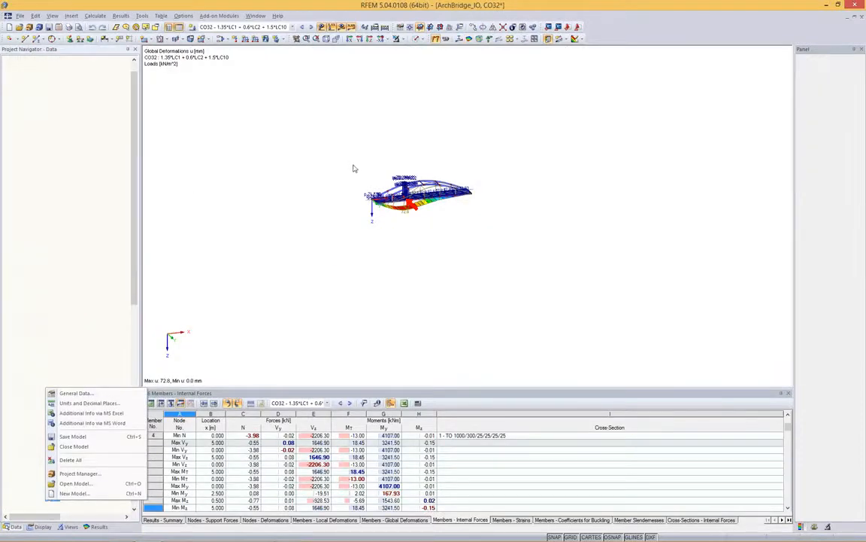
scroll(353, 168, up, 6)
middle_drag(437, 179, 381, 125)
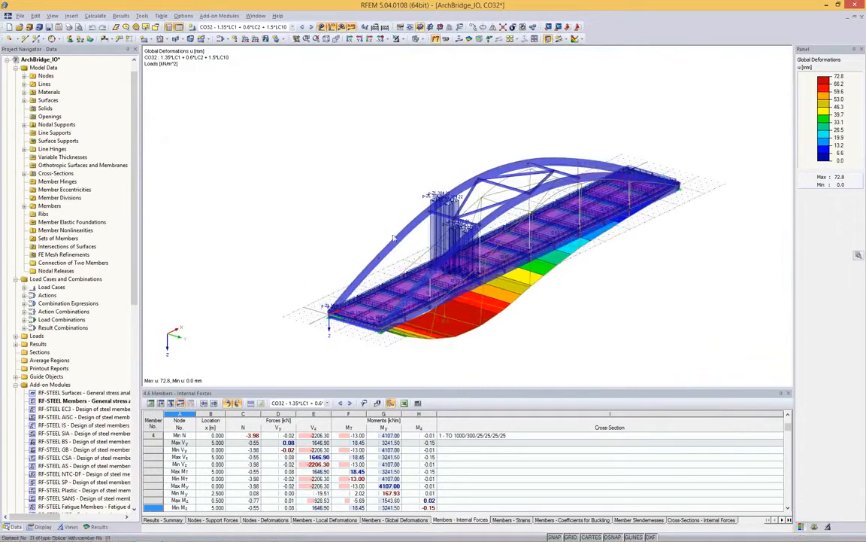
mouse_move(378, 316)
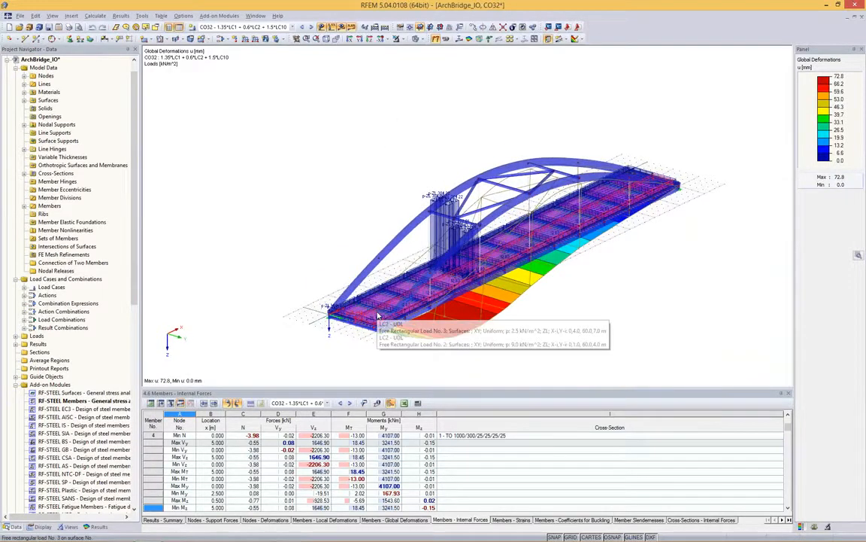